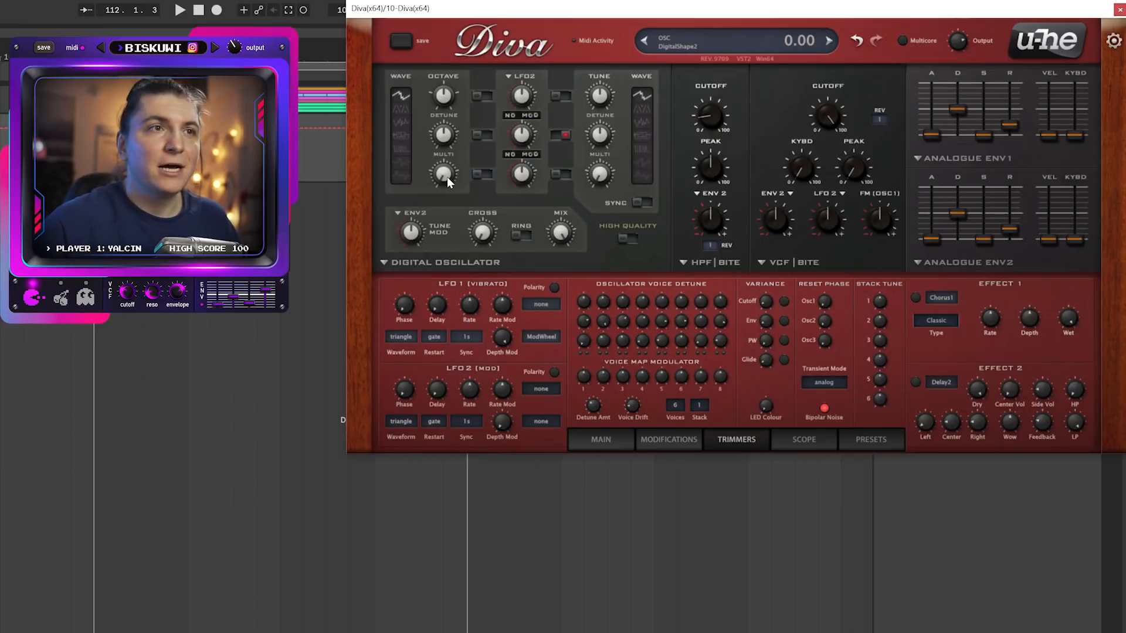
Raise the Multi and Detune amounts of the first oscillator's multisaw.
drag(441, 177, 452, 55)
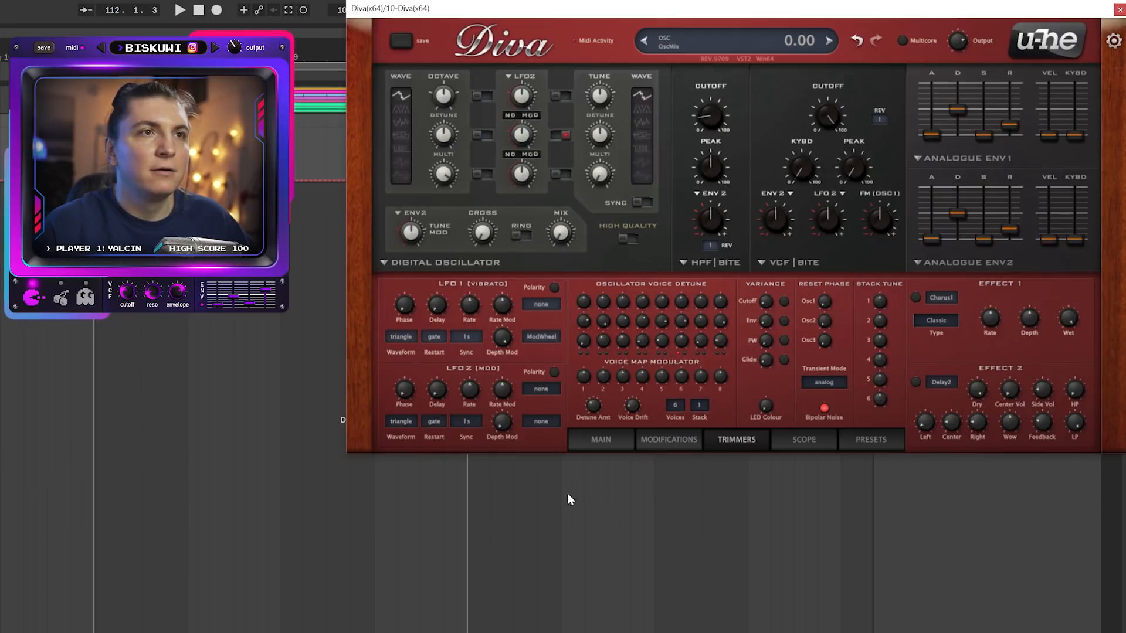
drag(451, 141, 466, 108)
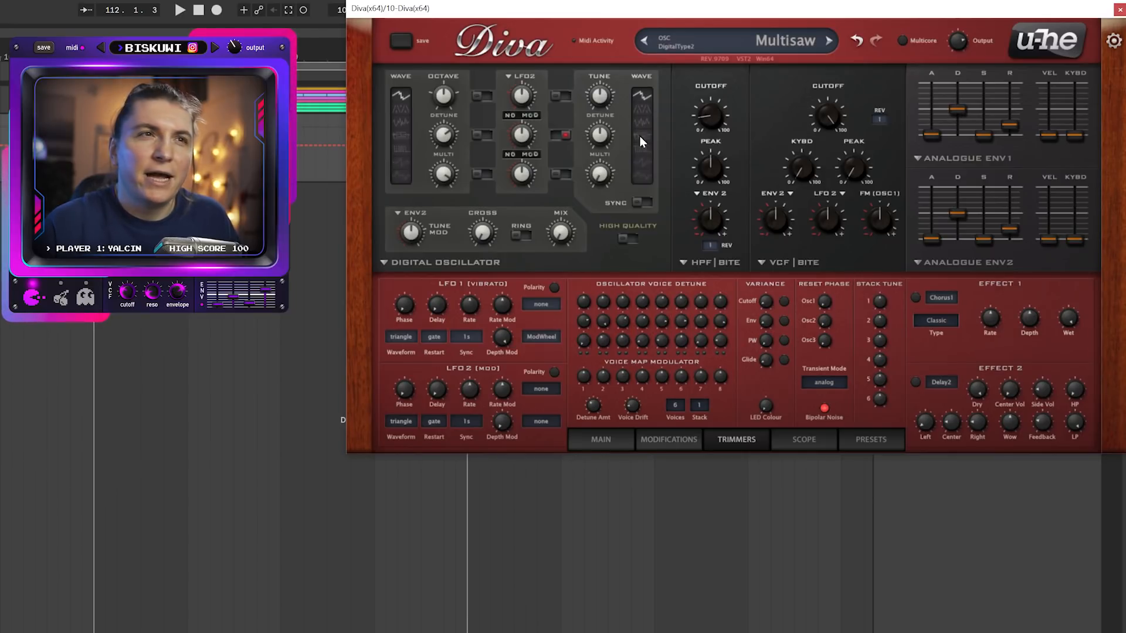
Switch the second oscillator to the waveform with Harmonics and Bend controls, raise its Bend, and set the oscillator mix to 22.50.
click(644, 167)
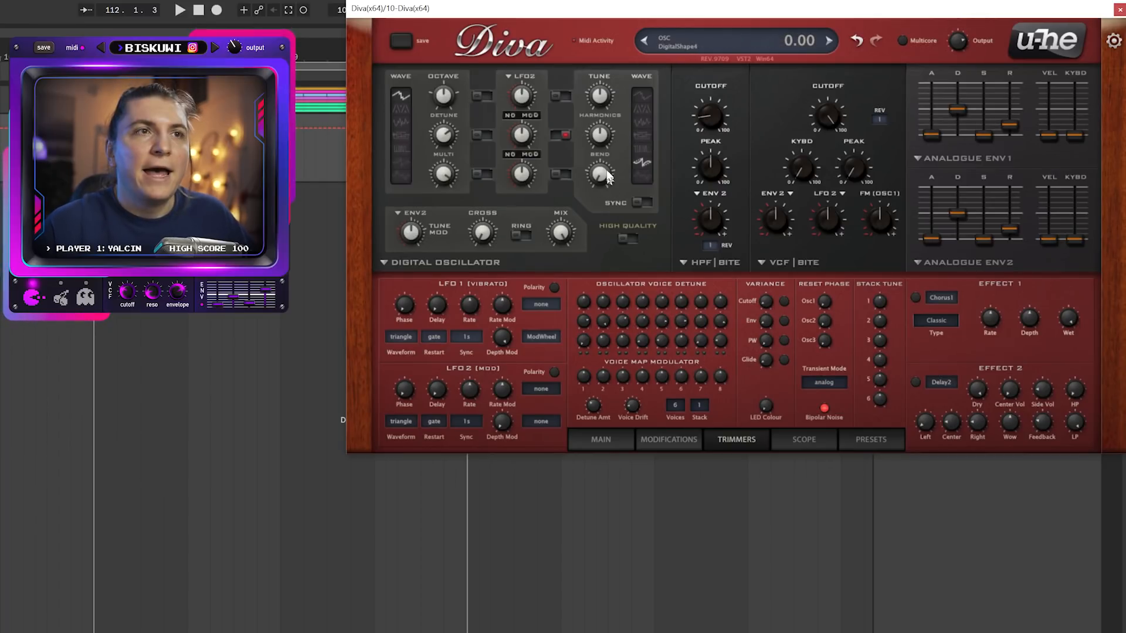
drag(603, 181, 618, 111)
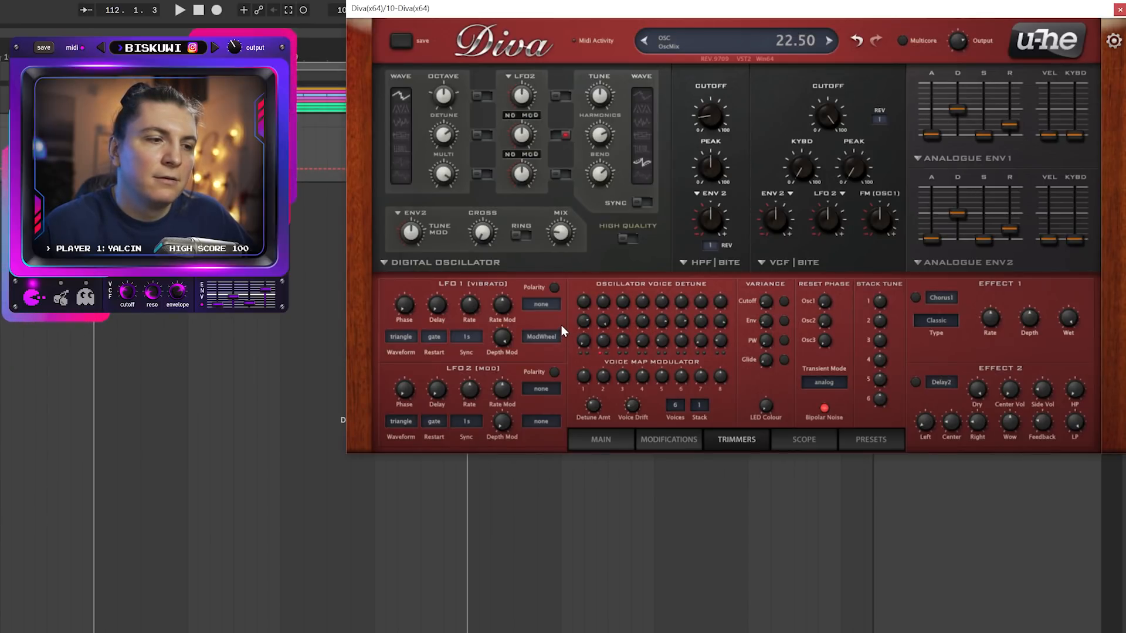
drag(488, 237, 478, 213)
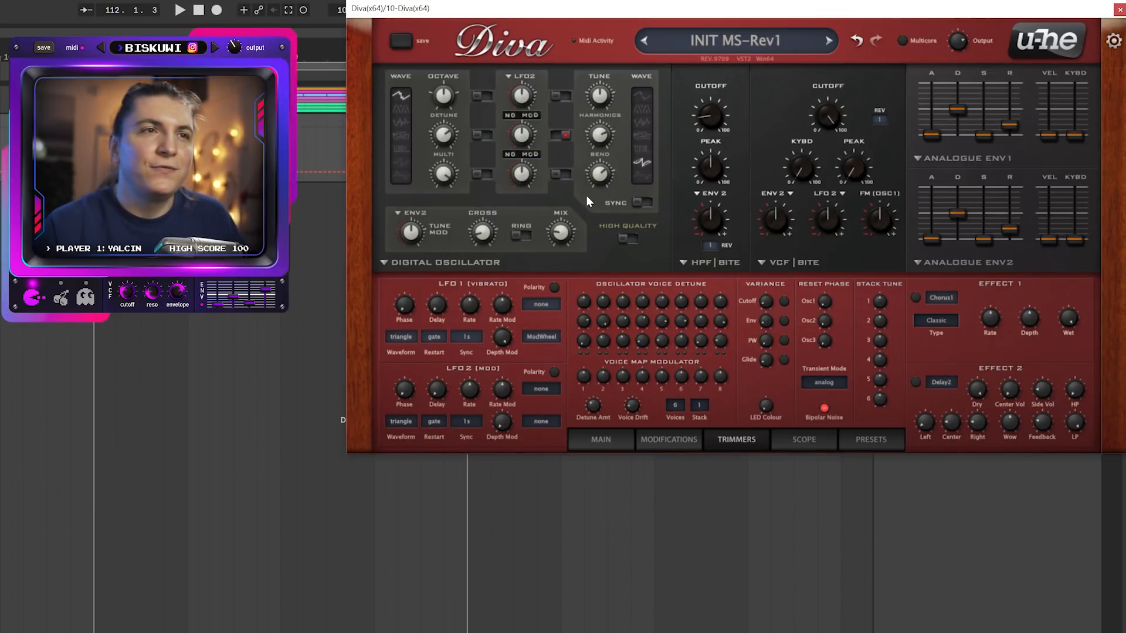
Route LFO2 to the first oscillator's tuning with a depth of about 0.21 and sync LFO2 to 1/64.
click(480, 97)
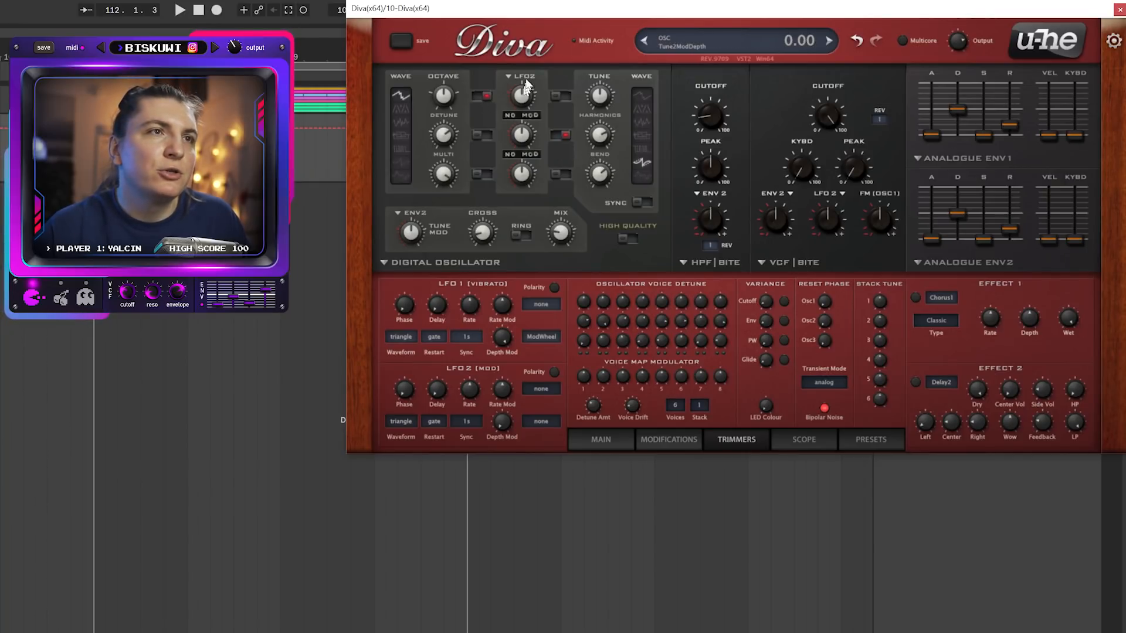
click(470, 425)
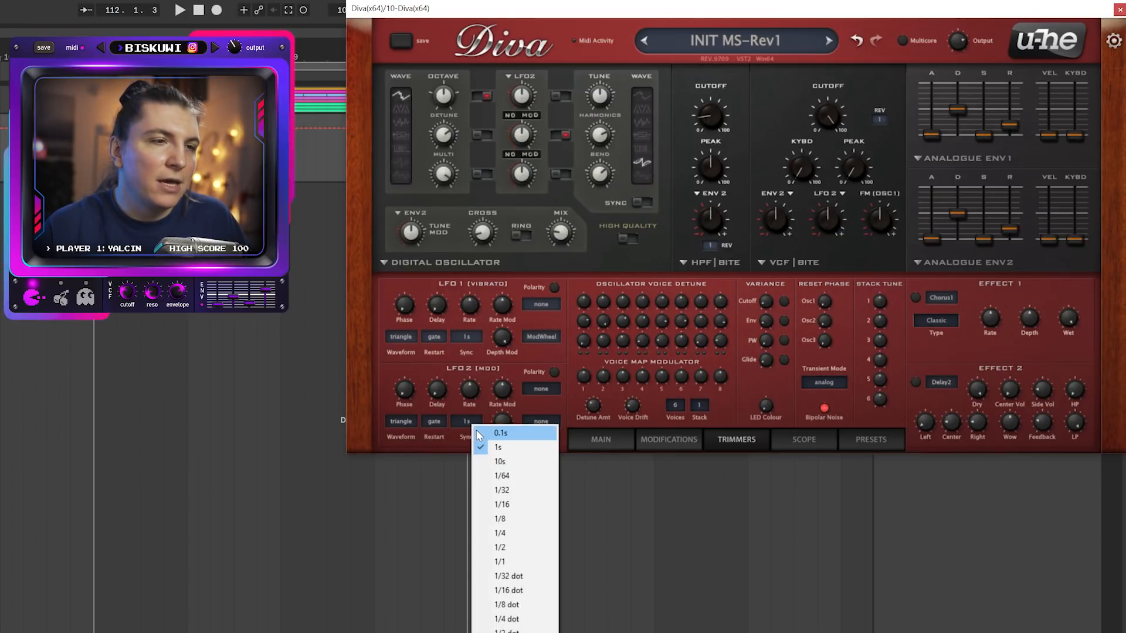
click(500, 474)
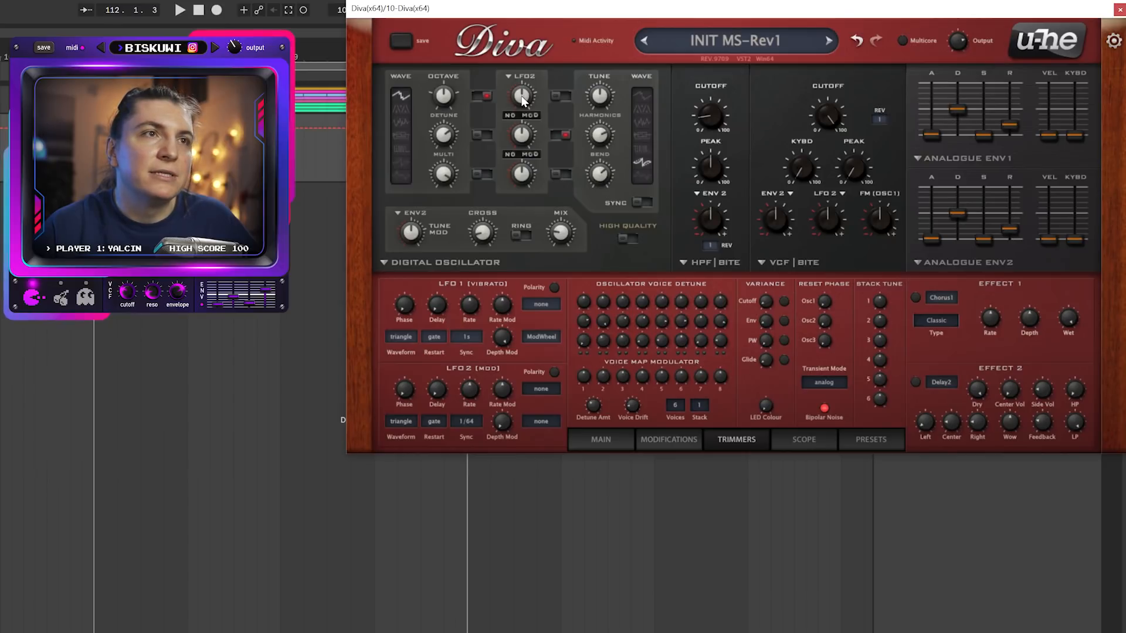
drag(525, 103, 526, 68)
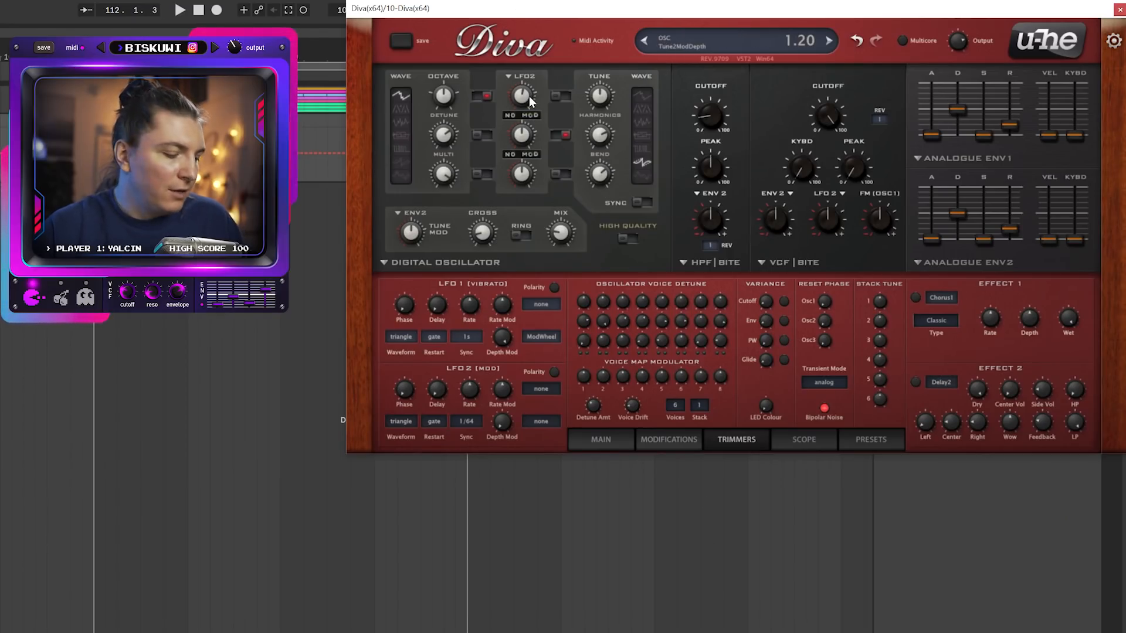
drag(526, 100, 527, 120)
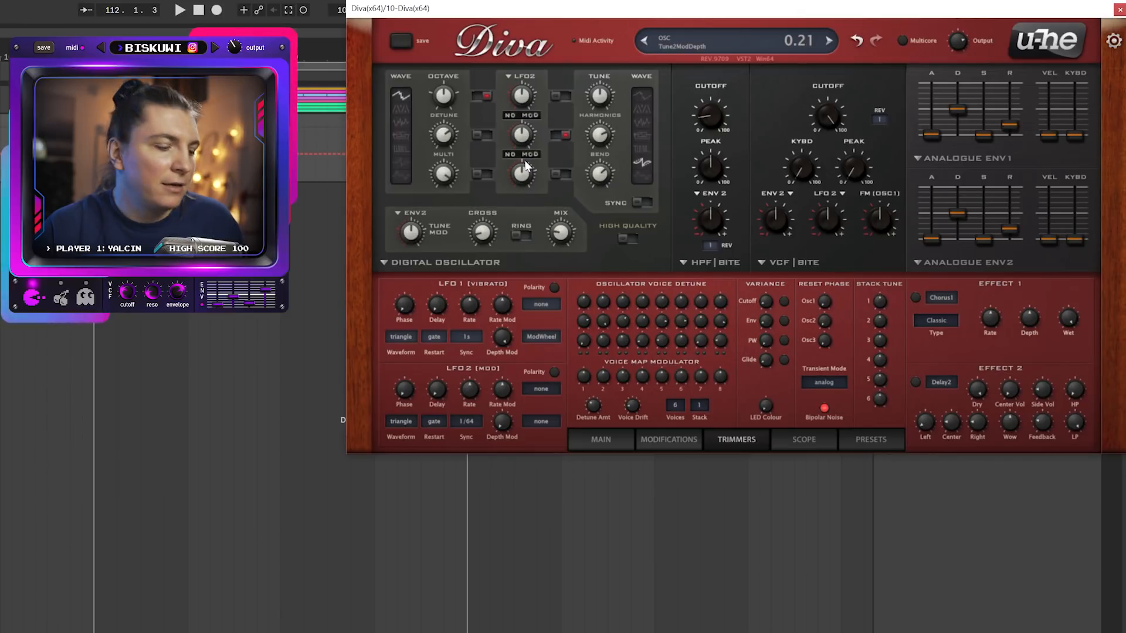
mouse_move(526, 166)
mouse_down()
mouse_move(523, 146)
mouse_move(523, 161)
mouse_up()
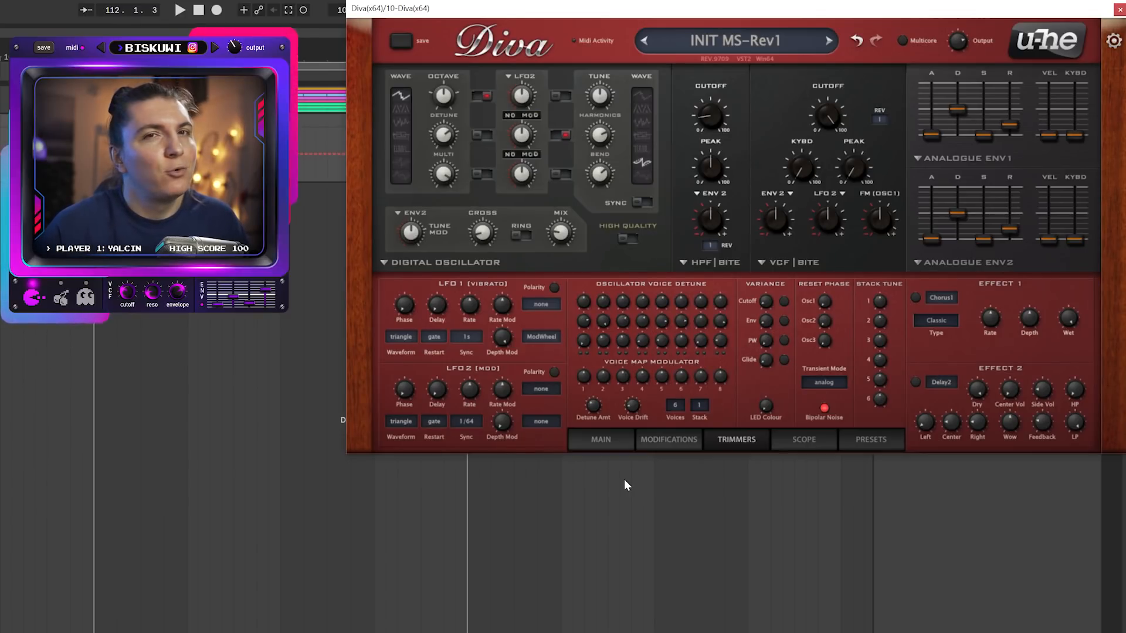
Lower the VCF cutoff and raise its Env2 modulation amount.
drag(819, 110, 825, 215)
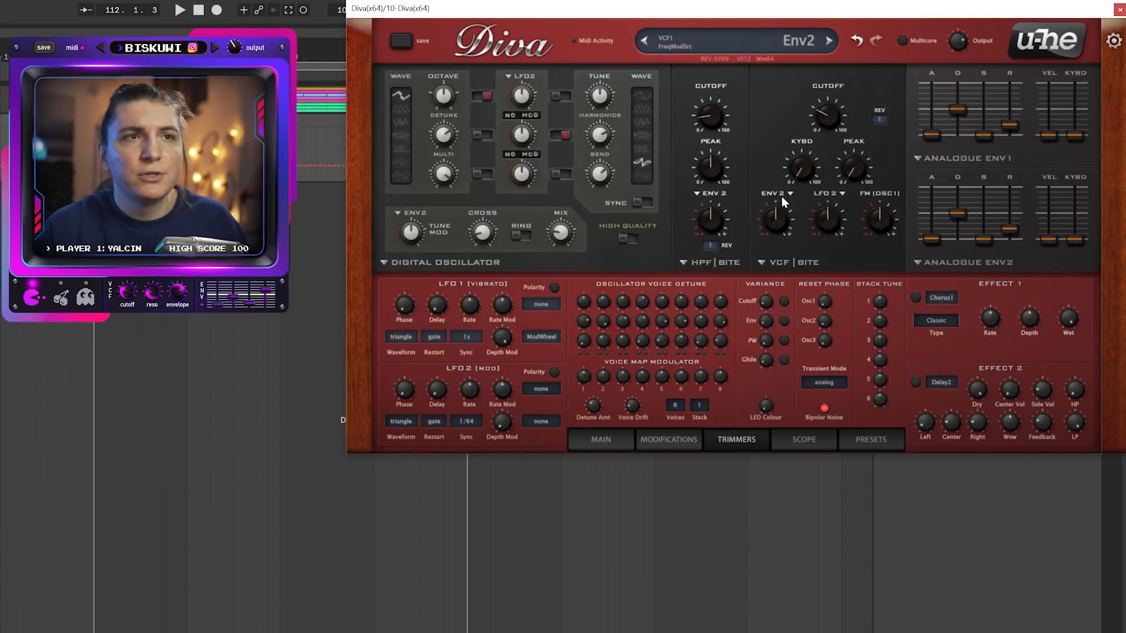
drag(780, 227, 776, 203)
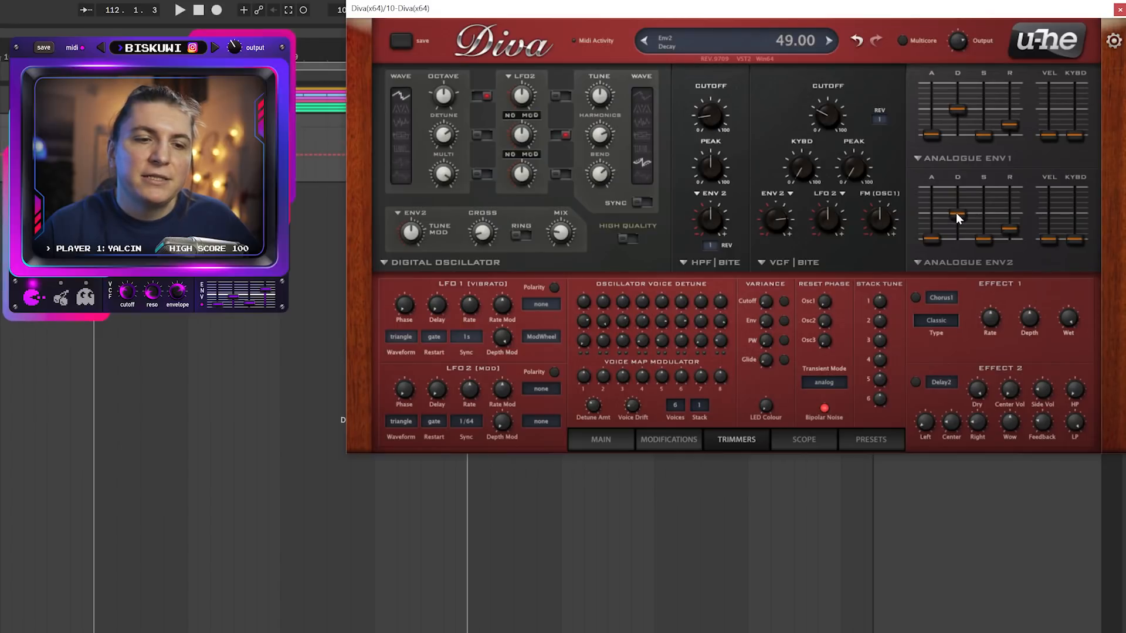
Shorten the decay of both envelopes slightly, Env1's to 44.00, and lengthen their releases.
drag(956, 216, 956, 218)
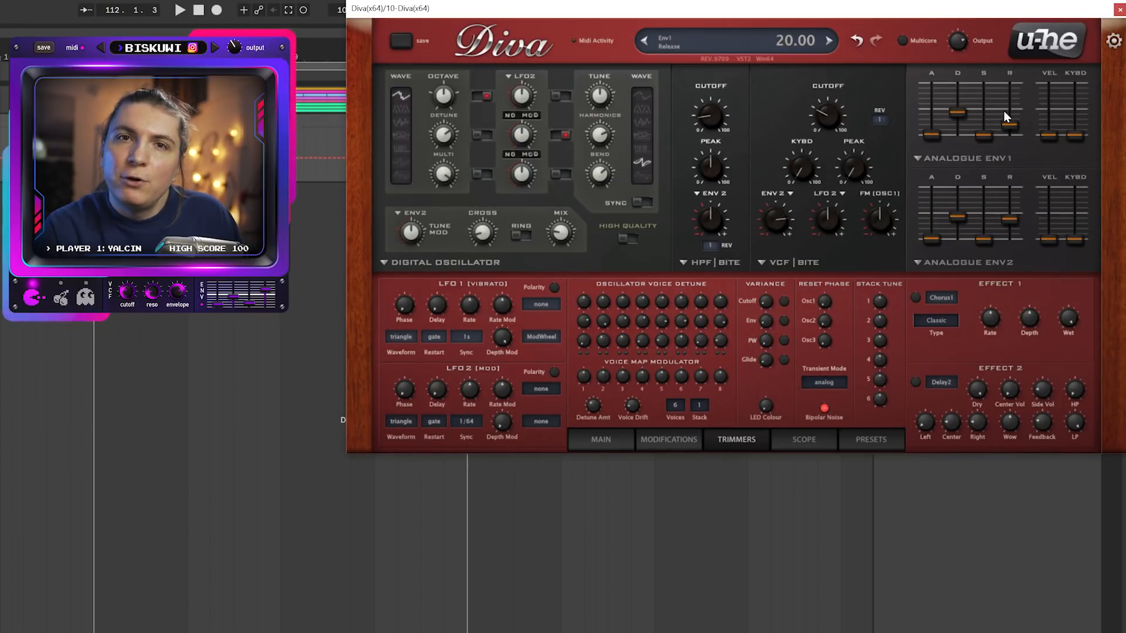
drag(1010, 125, 1012, 121)
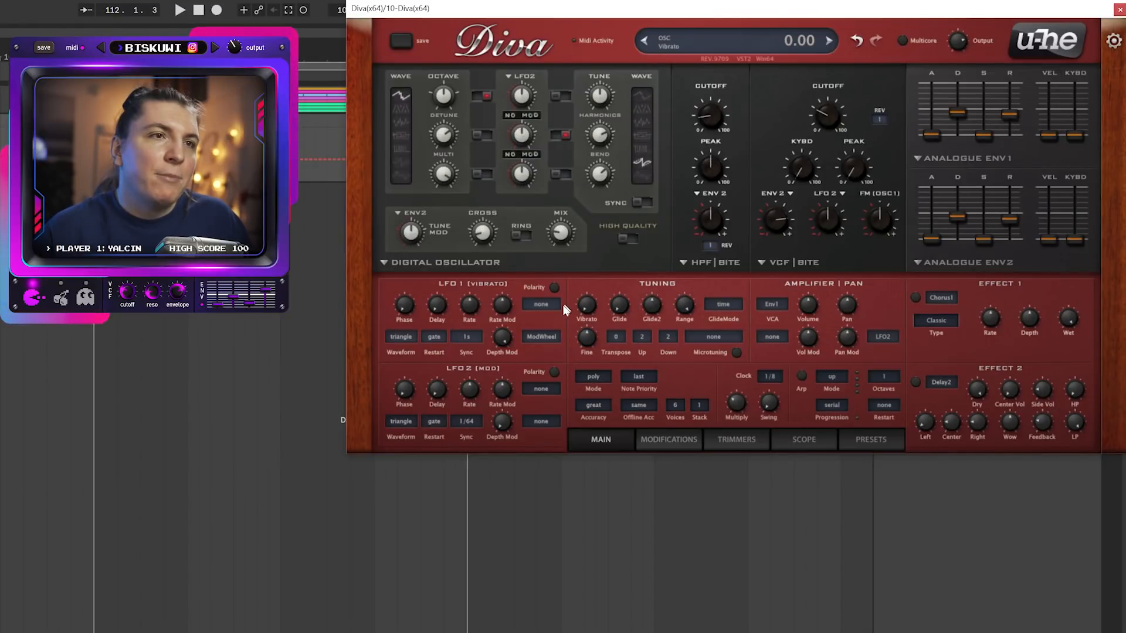
Try the oscillator vibrato amount and enable the Classic Chorus1 effect with Wet at about 29.
drag(583, 298, 591, 245)
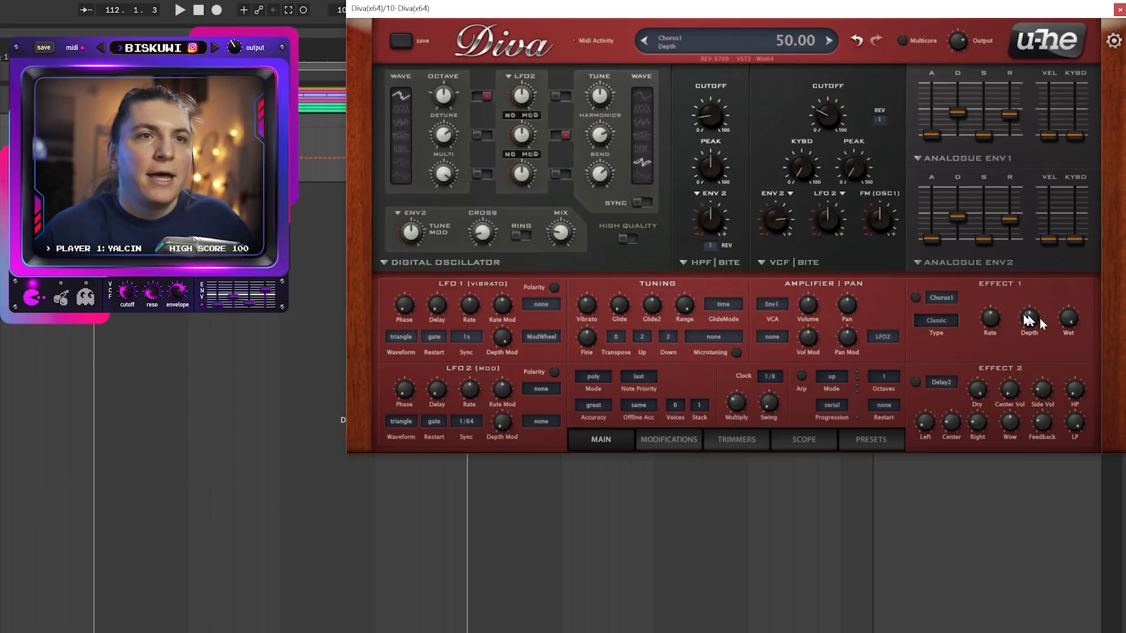
click(915, 297)
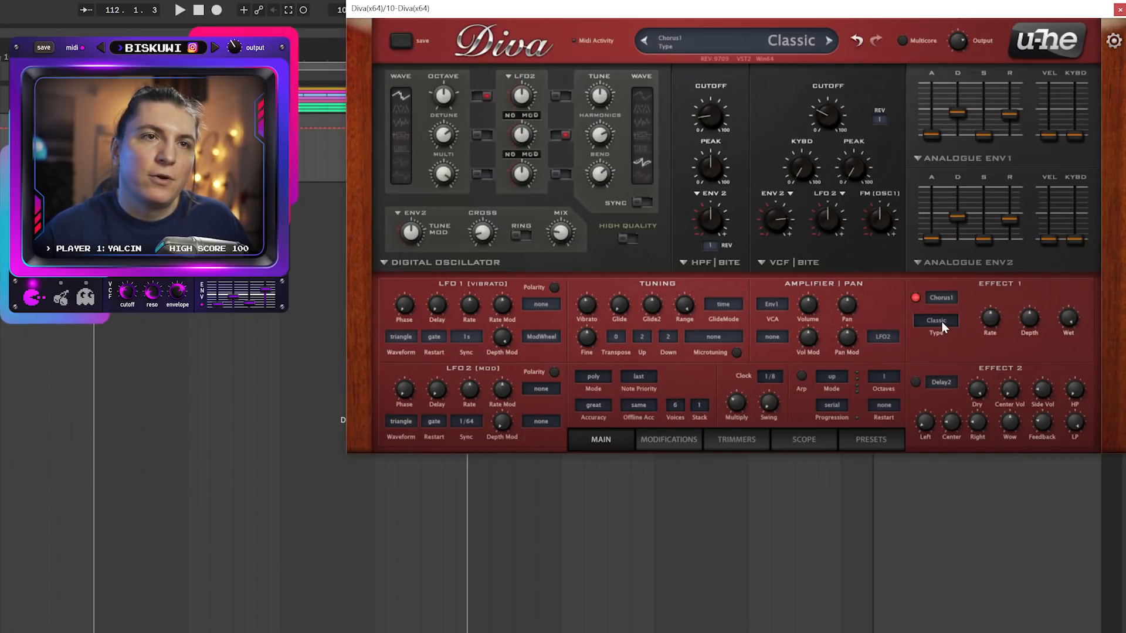
drag(1069, 312, 1066, 333)
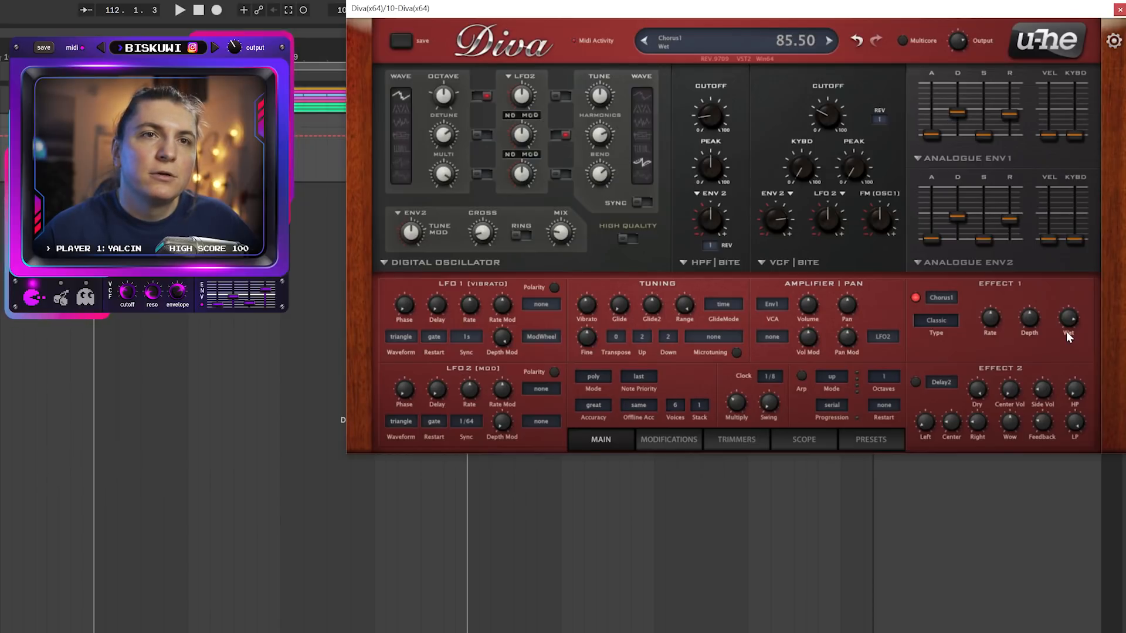
drag(1067, 324, 1065, 405)
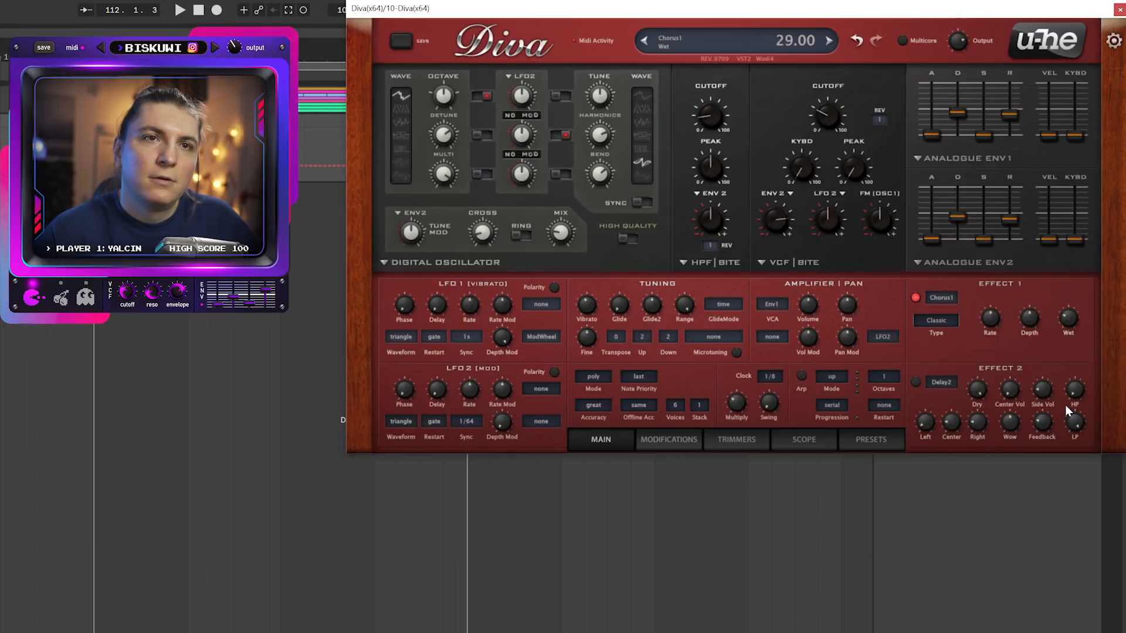
click(917, 299)
click(916, 298)
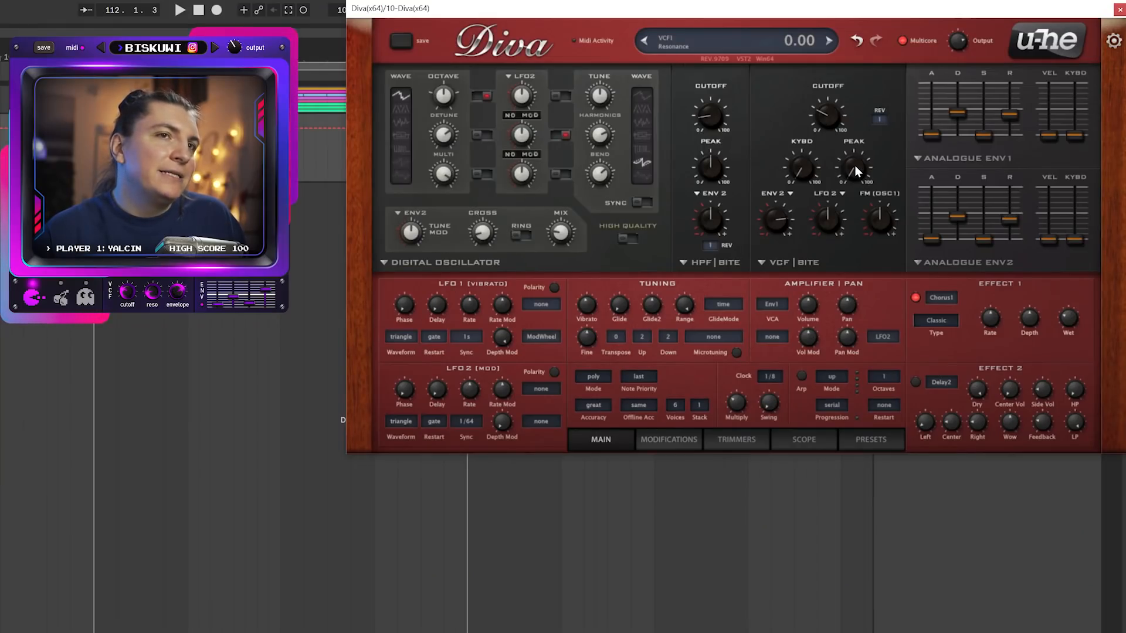
Raise the VCF peak slightly and close the synth's window.
mouse_move(854, 164)
mouse_down()
mouse_move(865, 71)
mouse_move(856, 174)
mouse_up()
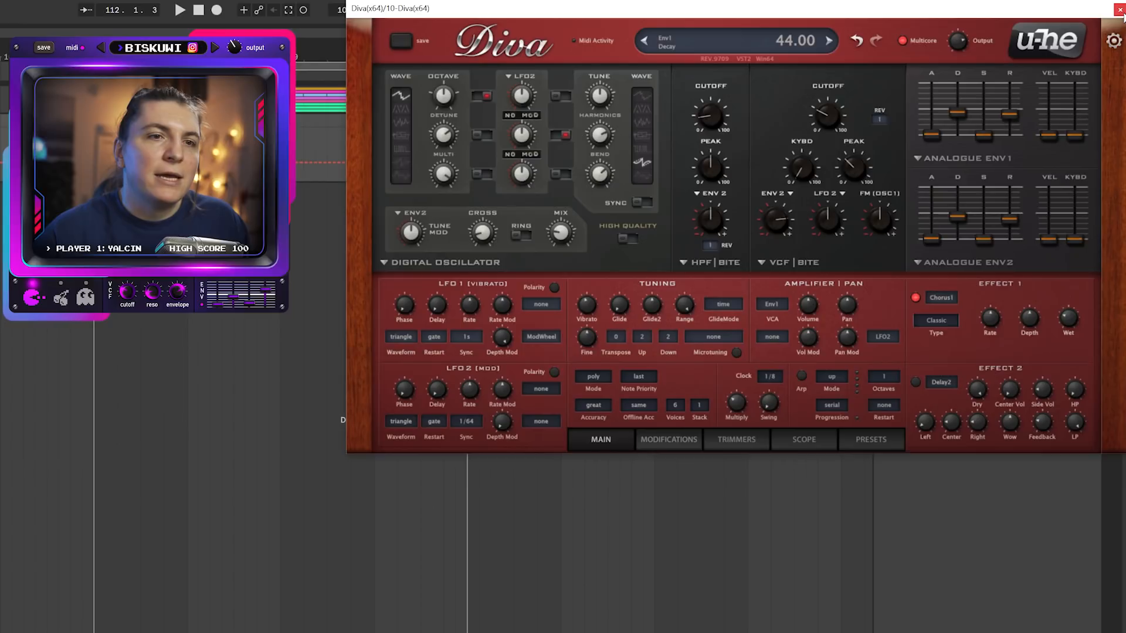
click(1120, 10)
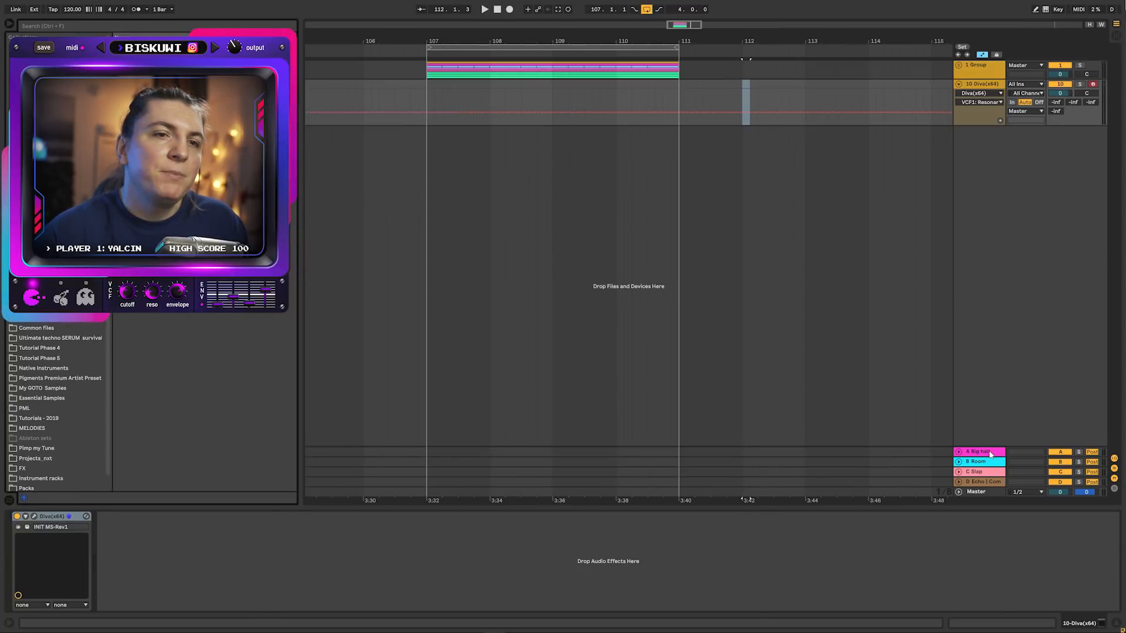
Send the Diva track to the Big hall return at about -4.5 dB, solo that return and arm the Diva track.
click(989, 453)
drag(1055, 102, 1055, 84)
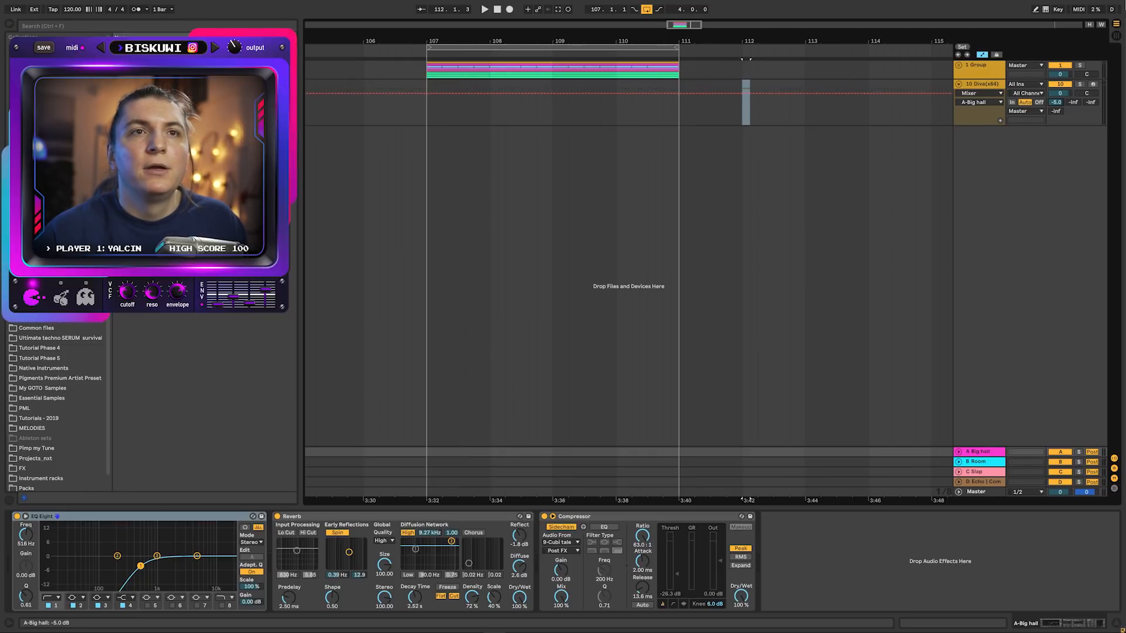
click(1079, 452)
click(1093, 85)
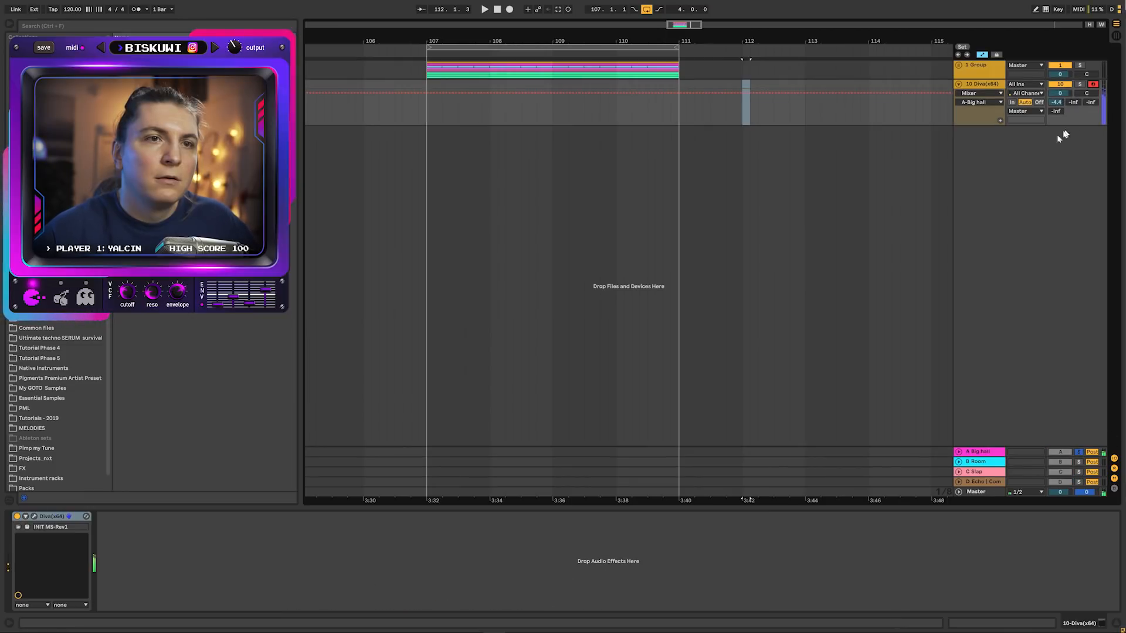
Set the Big hall reverb's Diffuse level to 3.6 dB while auditioning the Diva track.
click(985, 449)
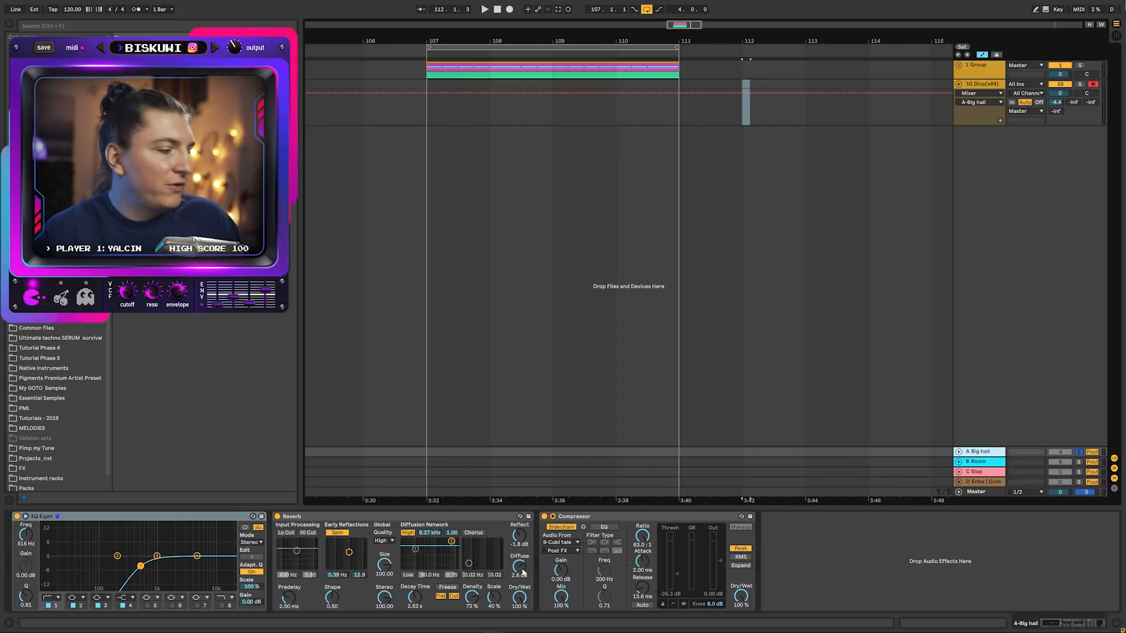
click(980, 85)
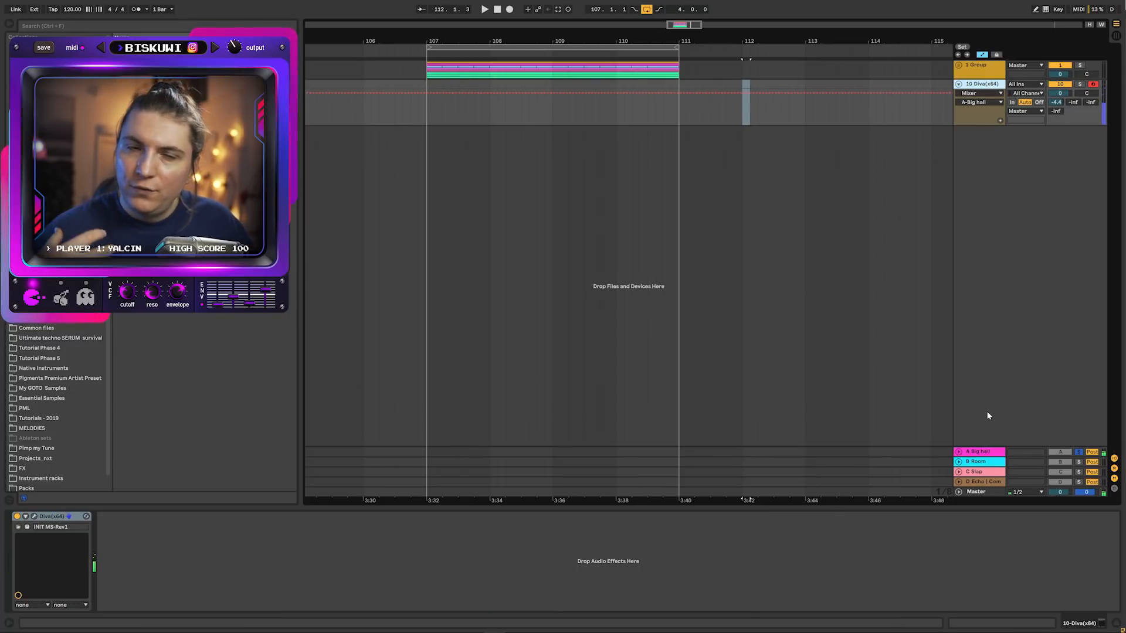
click(973, 453)
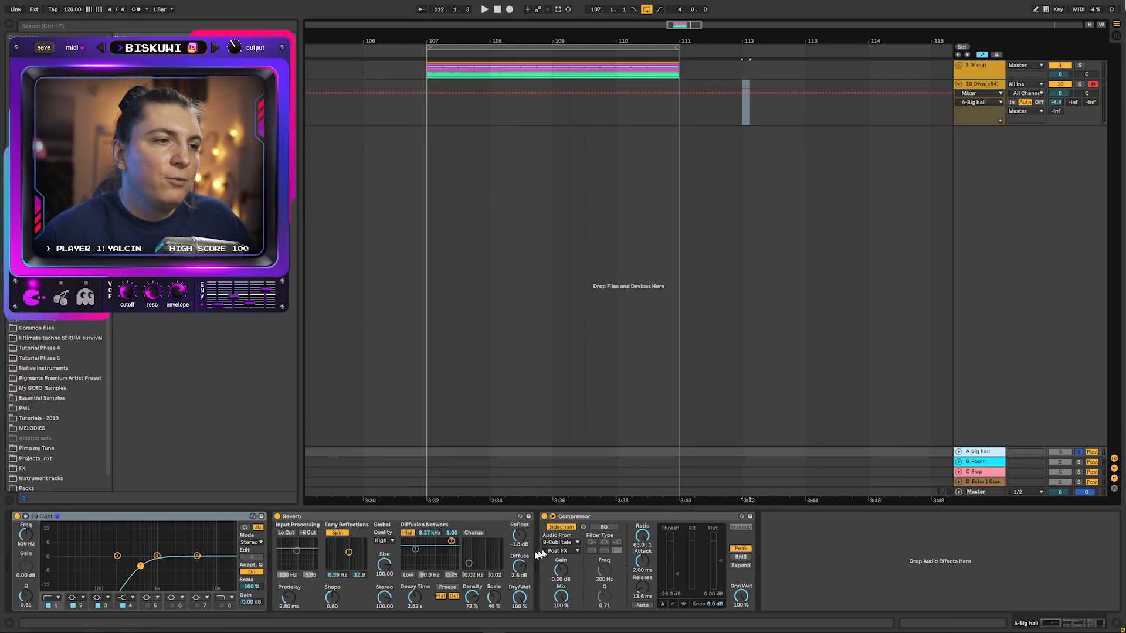
click(988, 88)
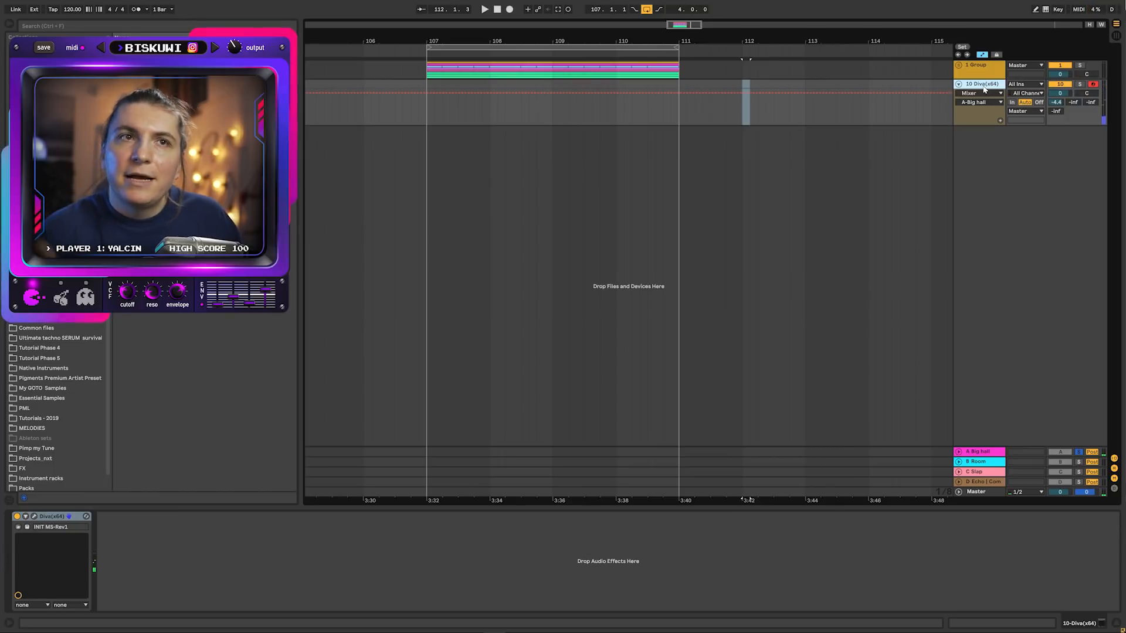
click(995, 456)
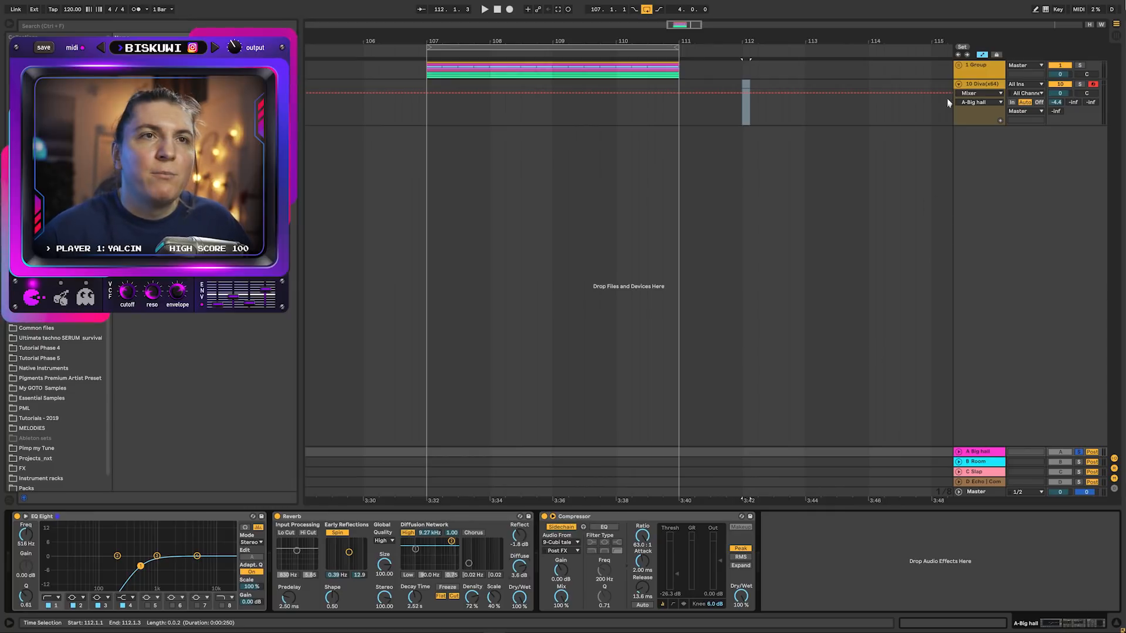
click(991, 86)
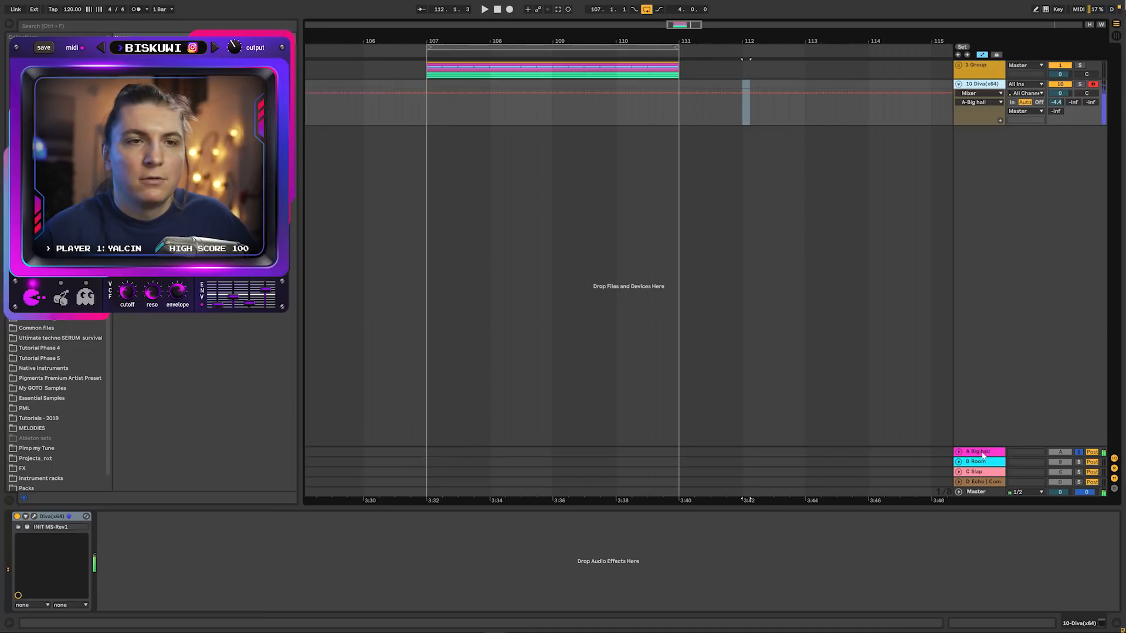
Set the Big hall compressor's sidechain source to 10-Diva(x64), Pre FX, and audition the ducking with the Diva track.
click(983, 454)
click(560, 543)
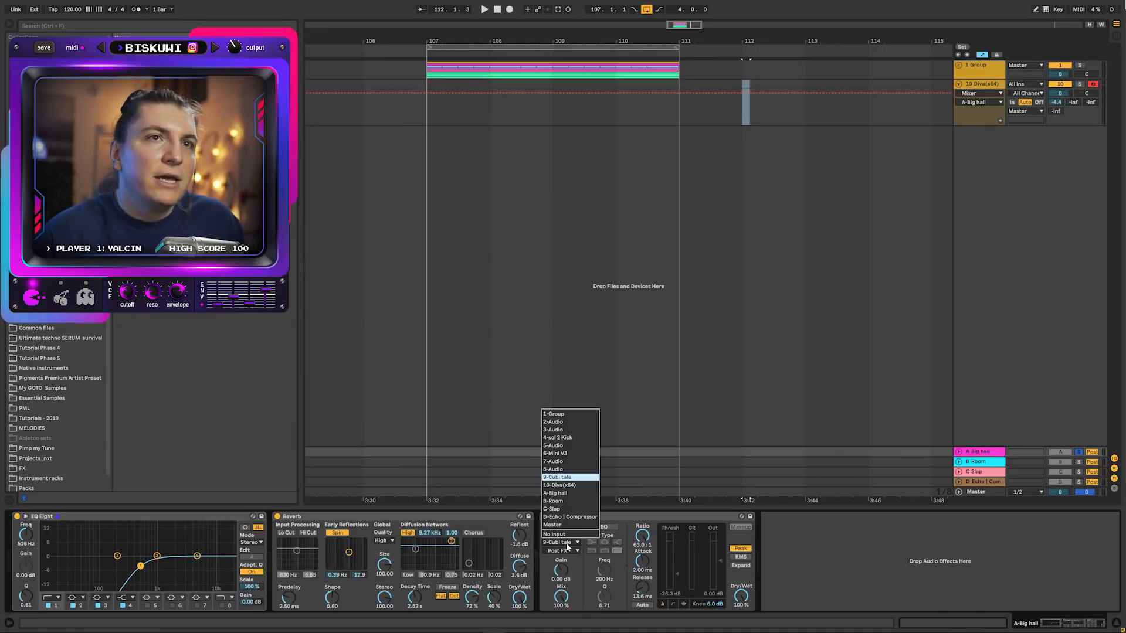
click(562, 485)
click(565, 551)
click(564, 559)
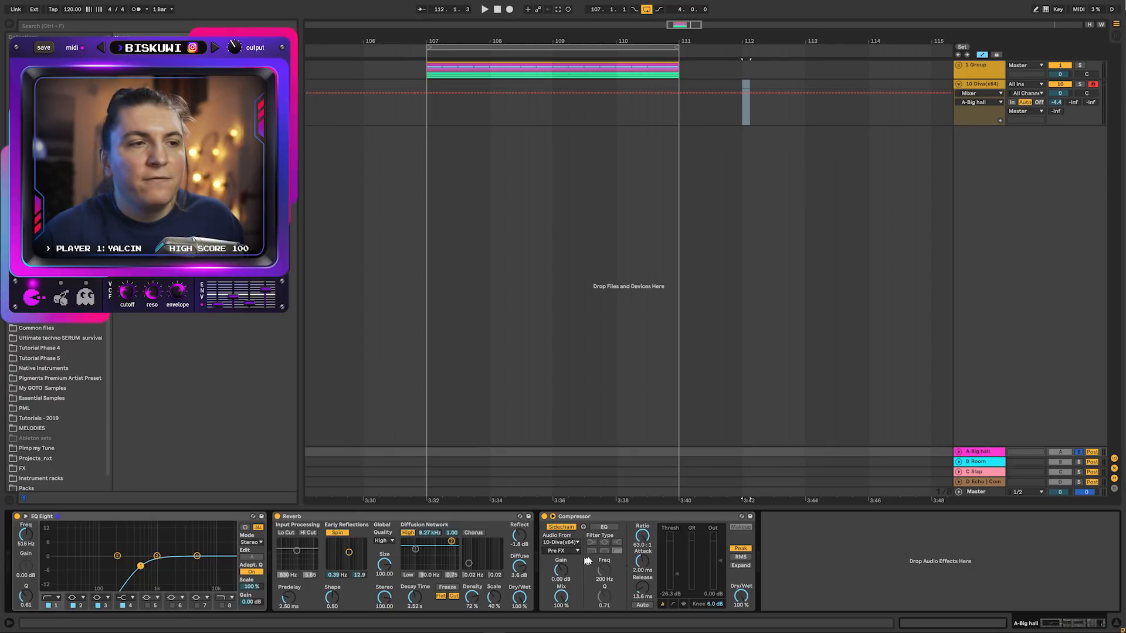
click(980, 85)
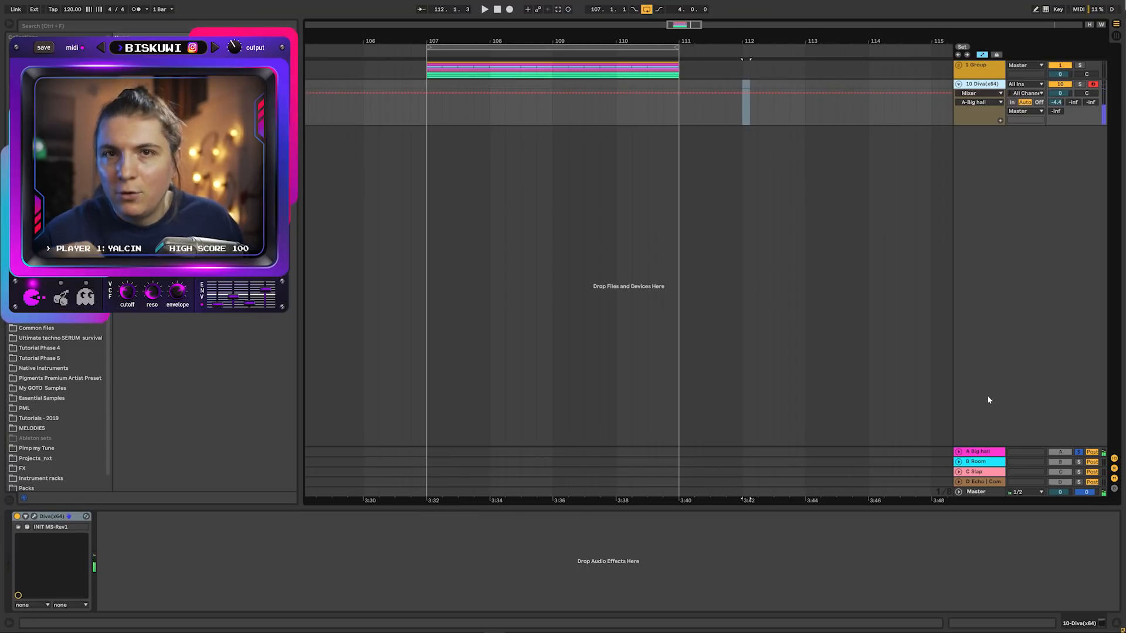
click(989, 452)
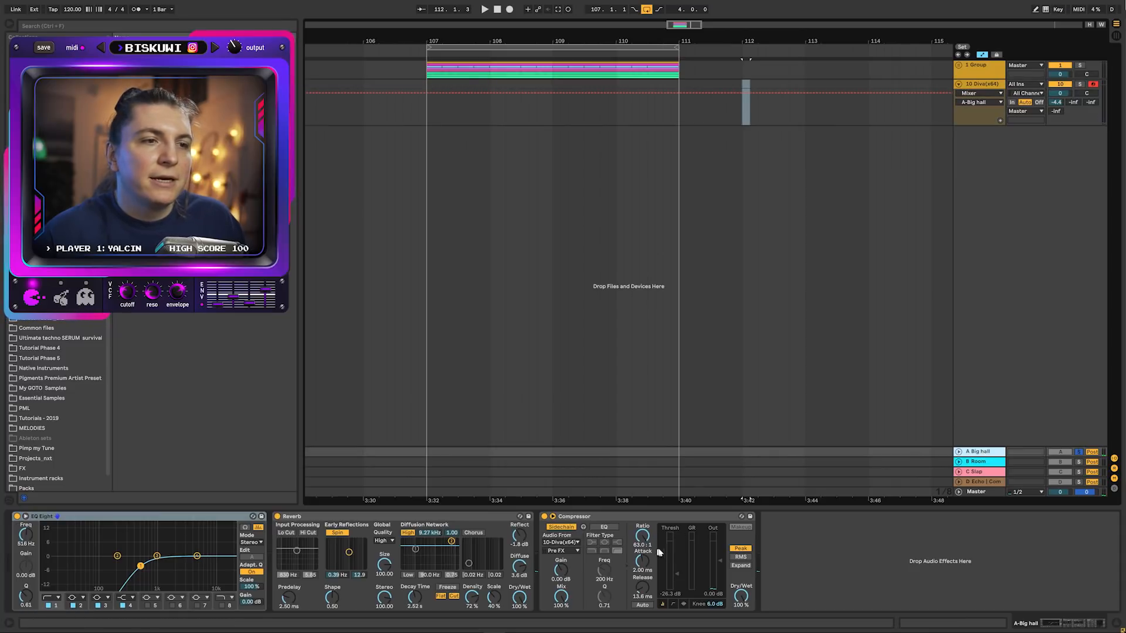
Change the sidechain source of the compressor on the Echo return.
click(984, 482)
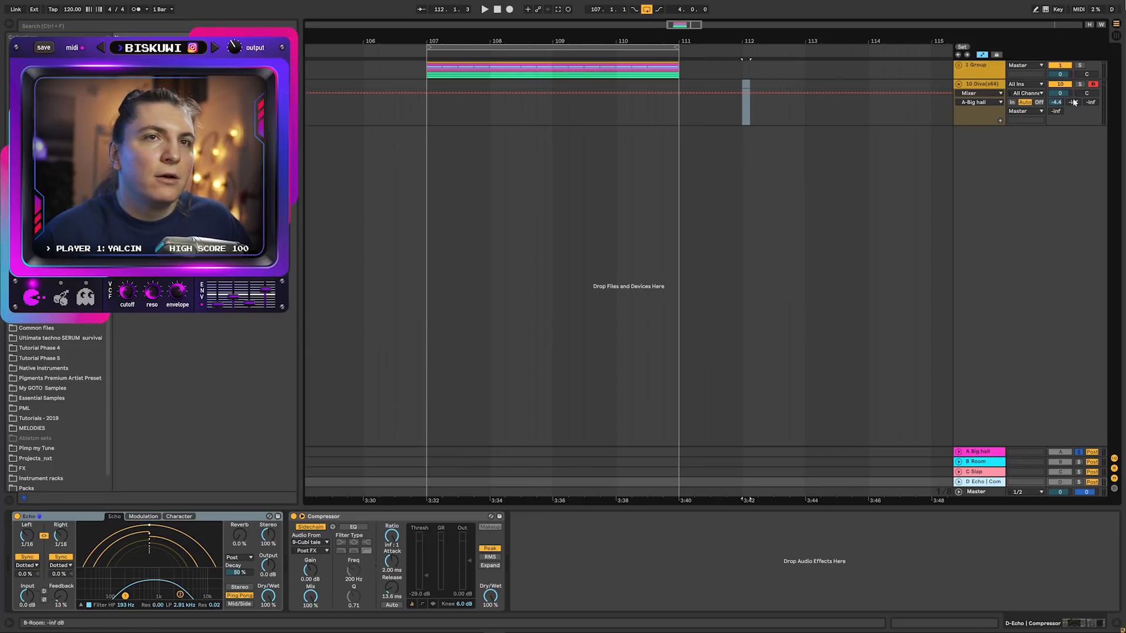
click(309, 542)
click(317, 485)
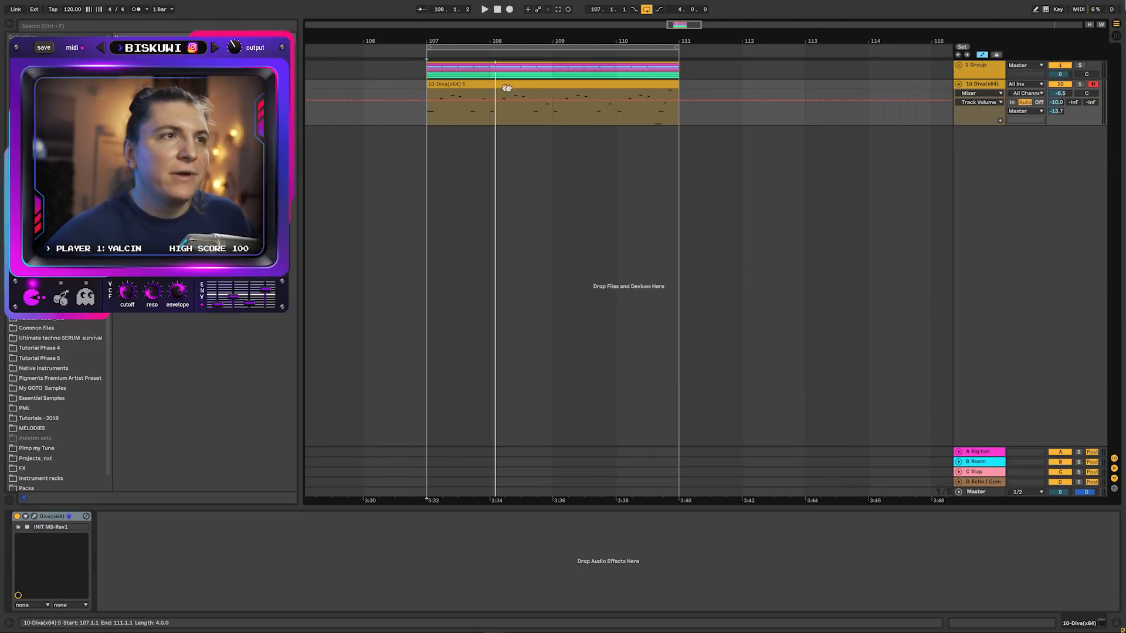
Open the Diva track's MIDI clip at bars 107 to 111 for review and close the Diva synth window.
click(532, 85)
double_click(532, 86)
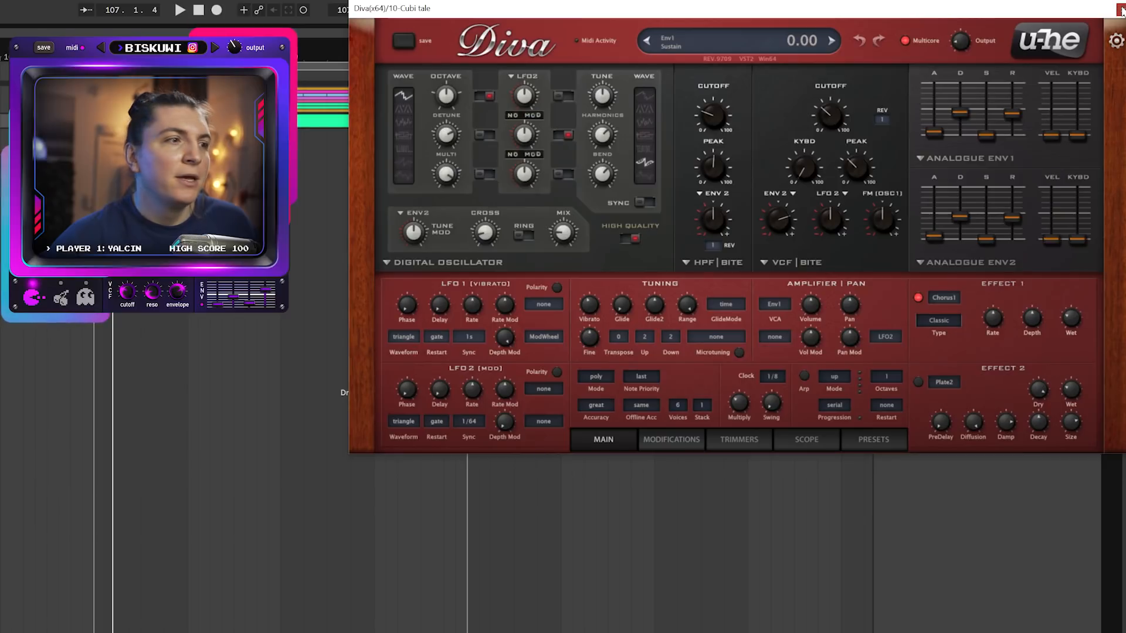
click(1119, 8)
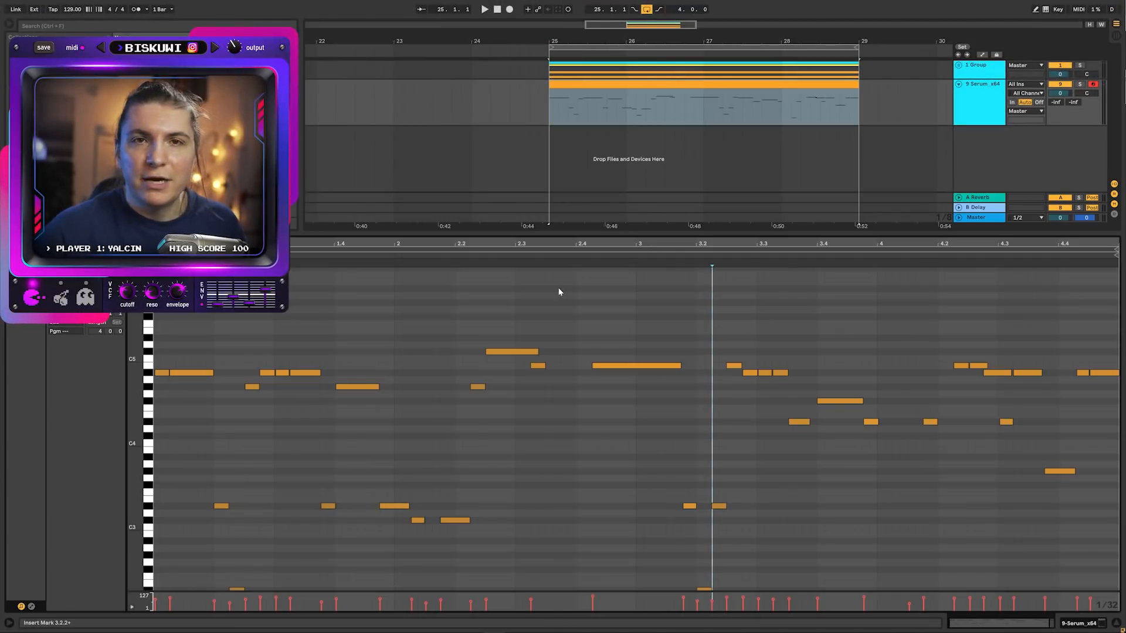
Examine the note pattern of the 9-Serum track's MIDI clip.
scroll(558, 287, down, 3)
drag(139, 386, 138, 386)
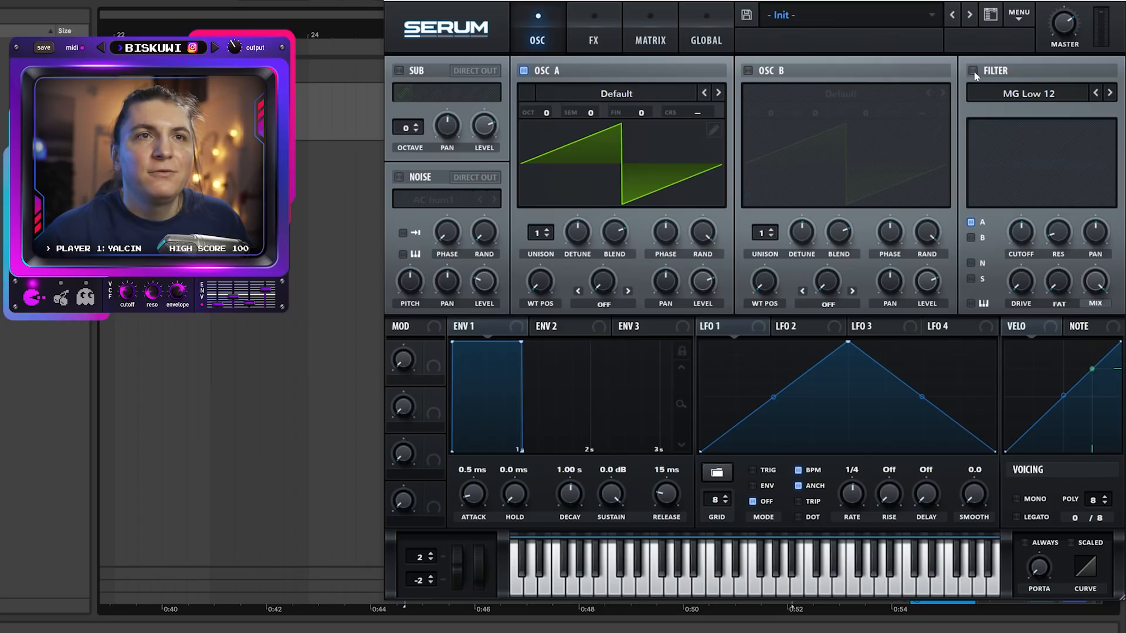
Enable Serum's filter and shape Env 1 with 277 ms decay, -4.1 dB sustain and 470 ms release.
click(972, 71)
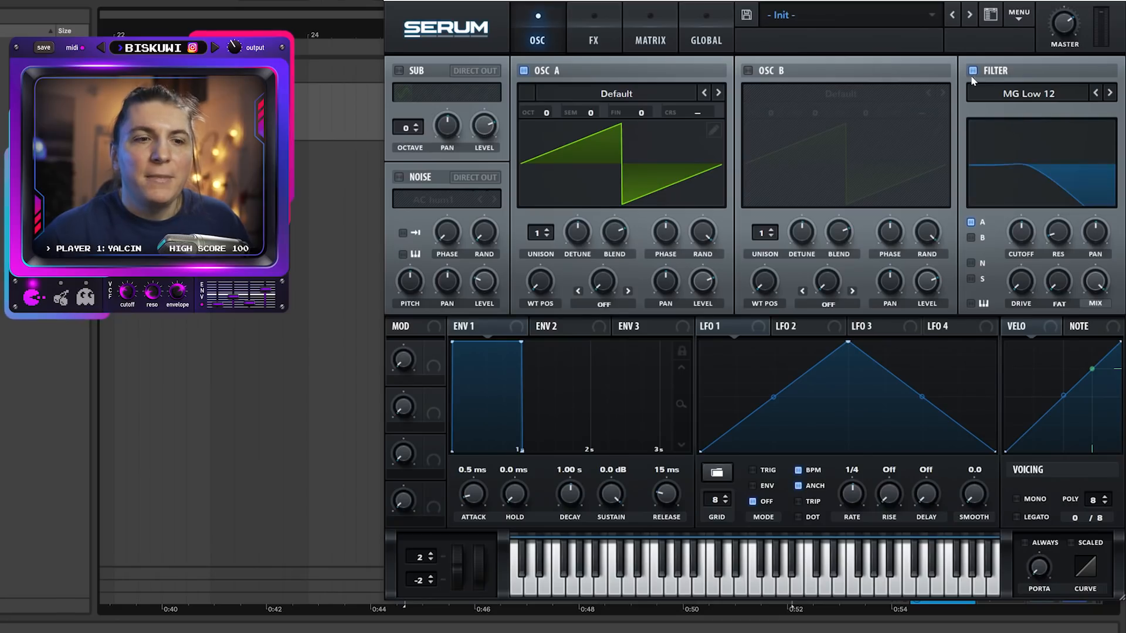
drag(521, 342, 455, 363)
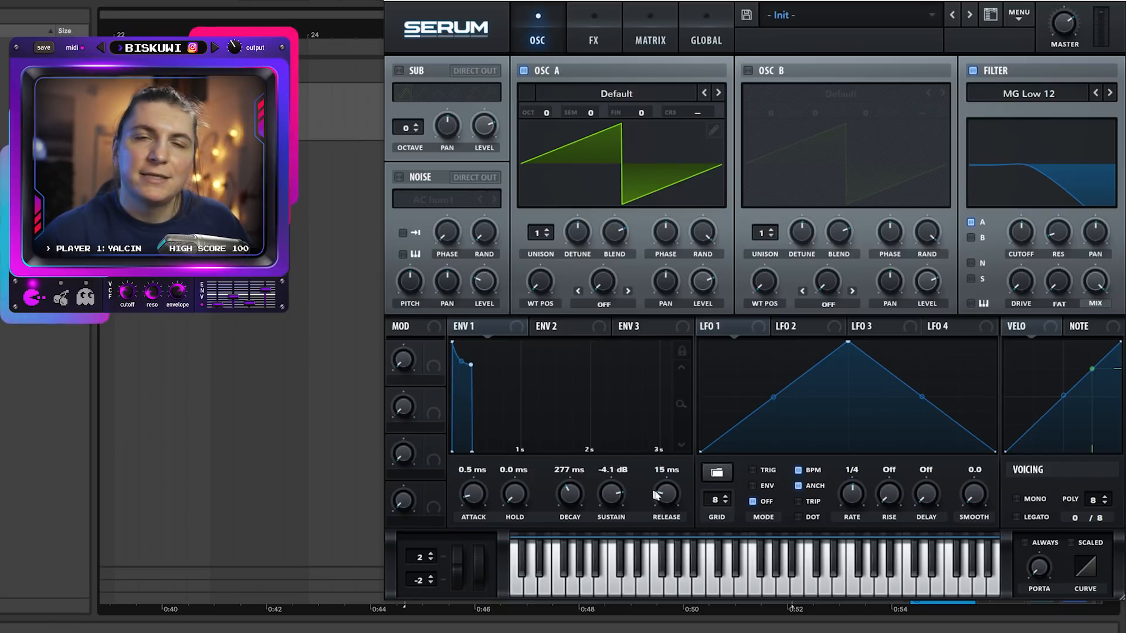
drag(670, 492, 684, 477)
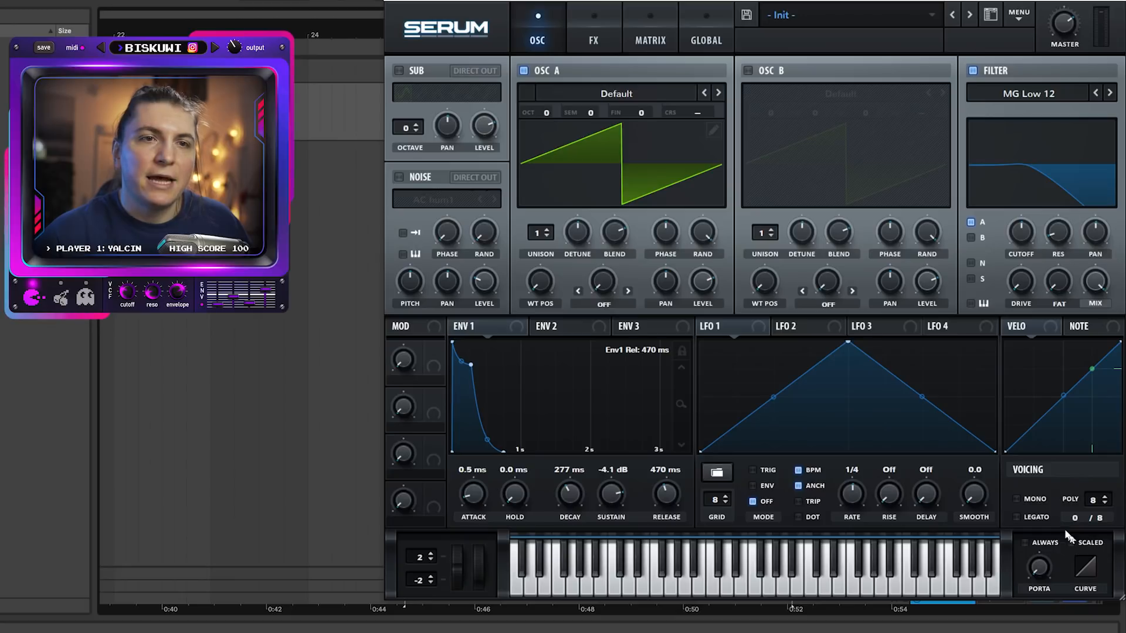
Switch the voicing to mono and set an always-on portamento of 13 ms.
click(1016, 499)
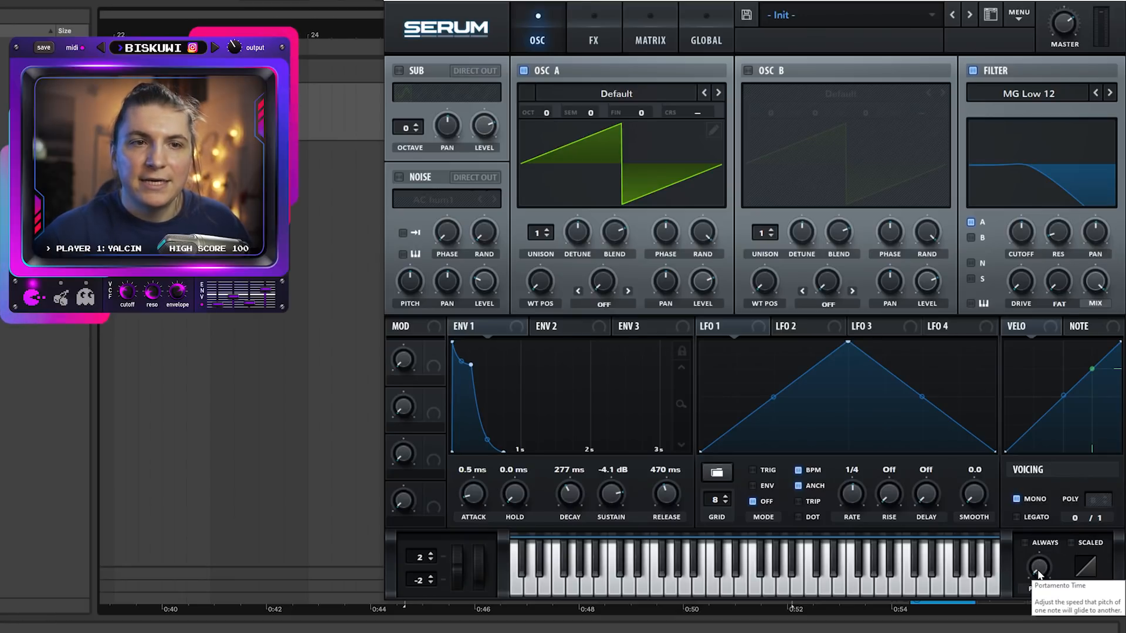
drag(1039, 574, 1040, 542)
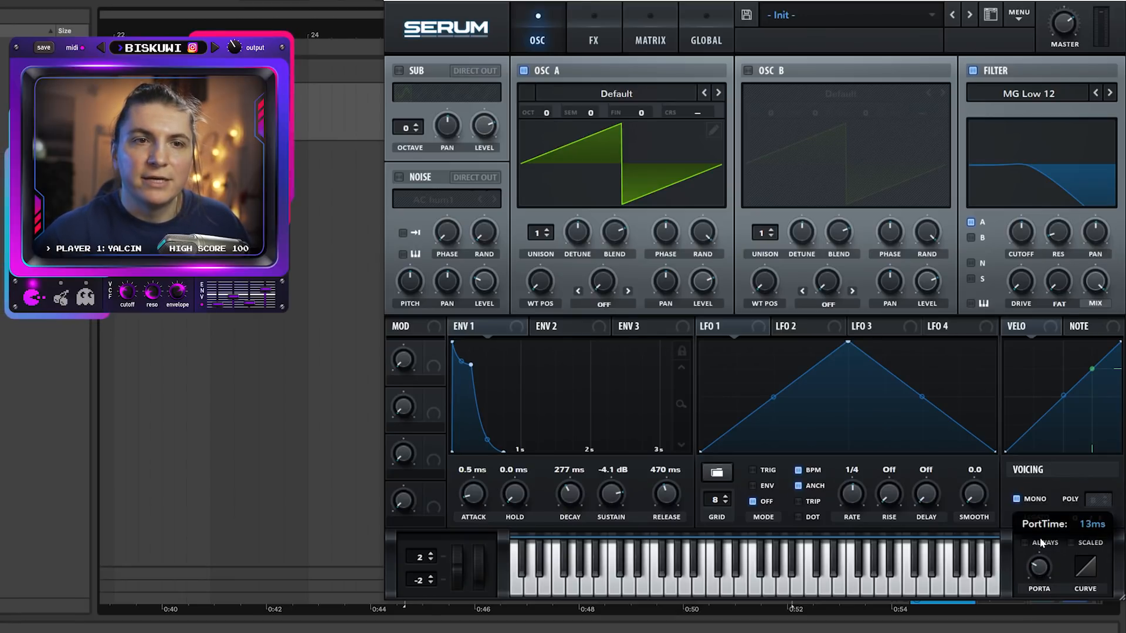
click(1027, 543)
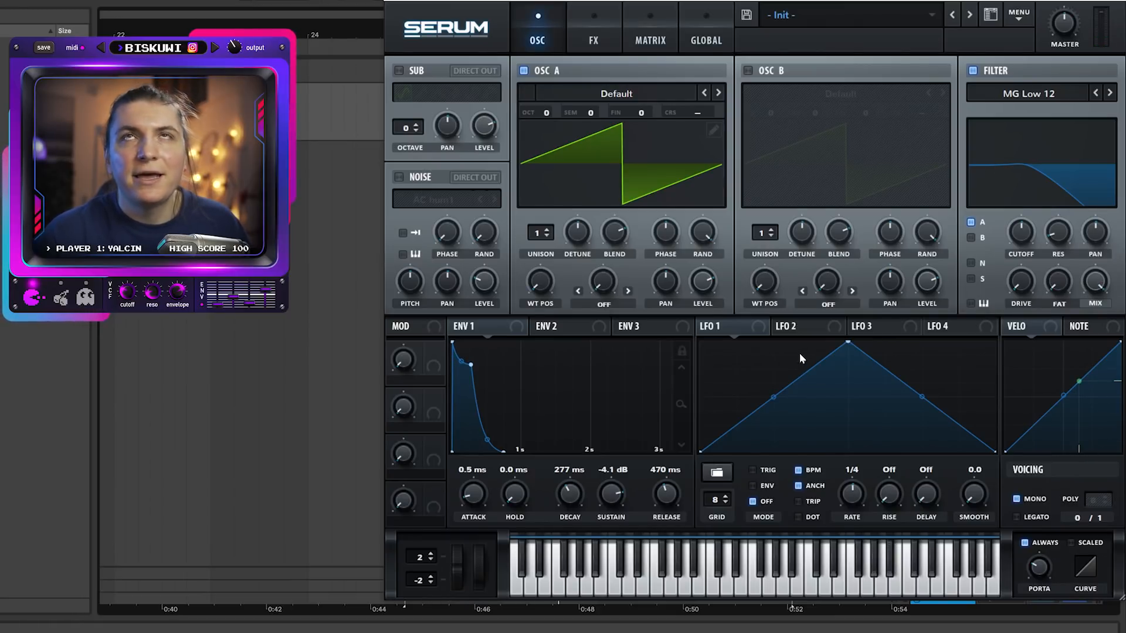
Raise the filter's drive, resonance and fat amounts slightly.
drag(1019, 286, 1026, 254)
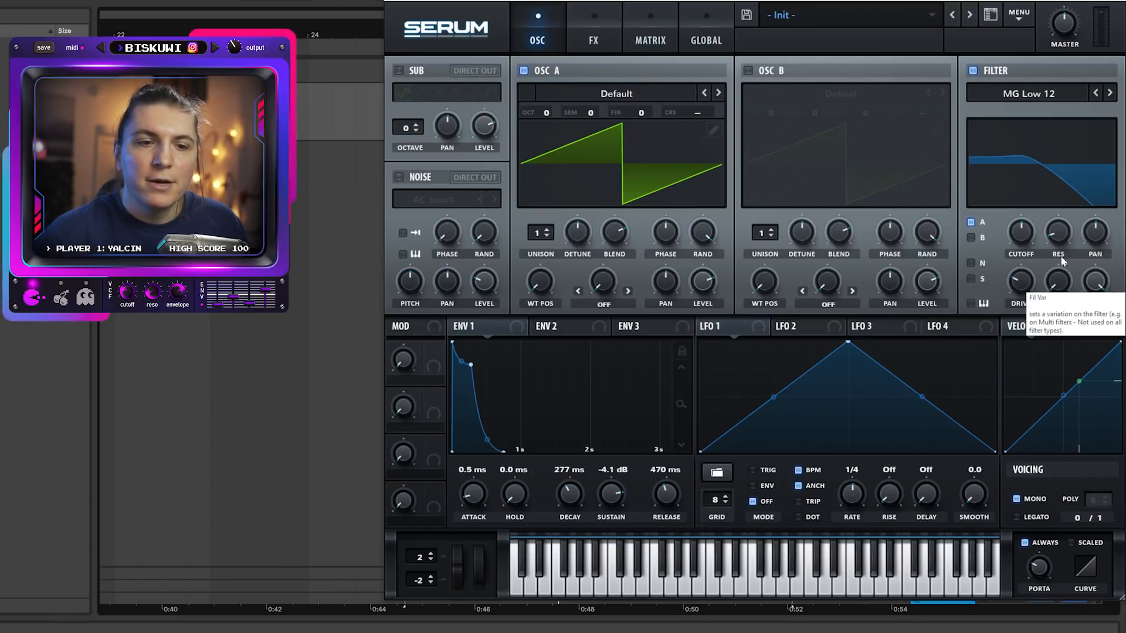
mouse_move(1058, 231)
drag(1059, 283, 1078, 200)
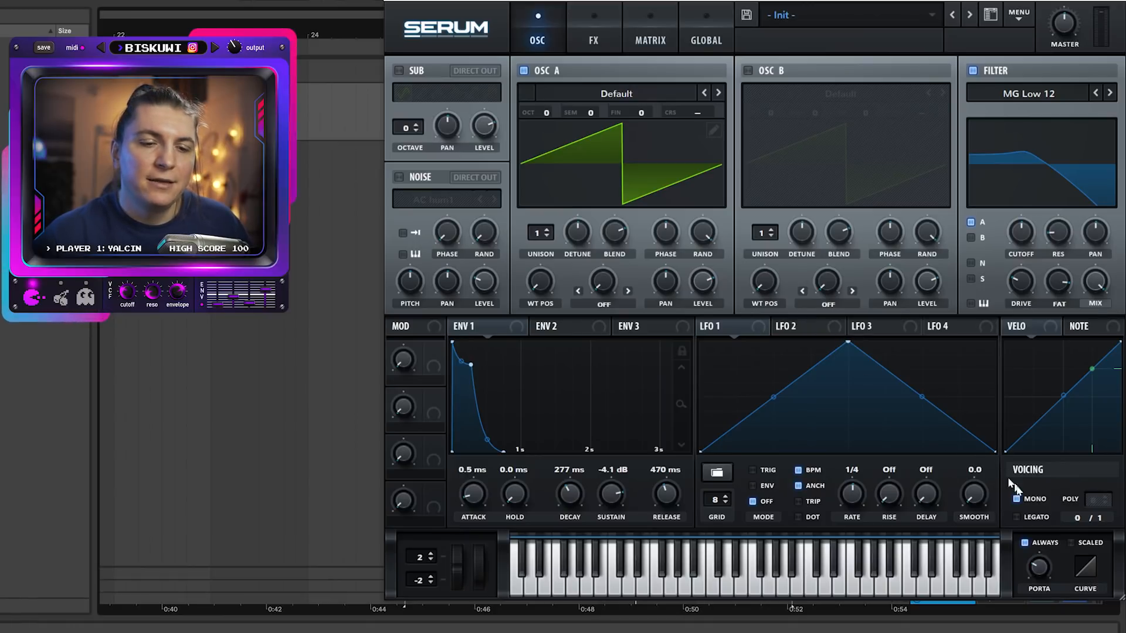
Shape Env 2 with 208 ms decay, 25.98% sustain and 181 ms release.
click(550, 326)
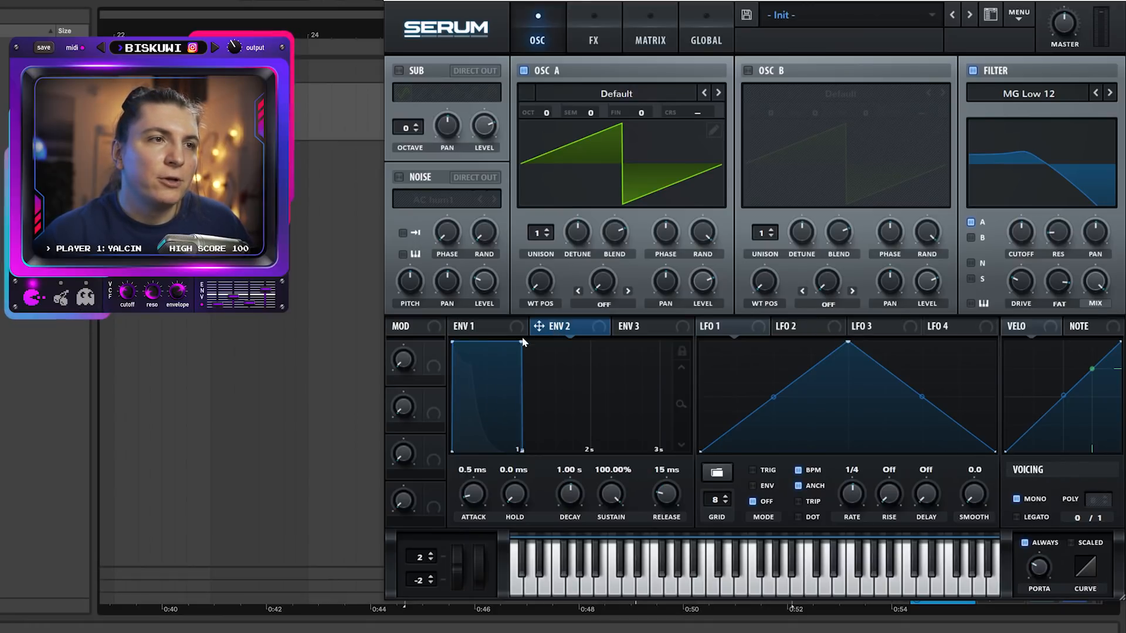
drag(517, 345, 459, 420)
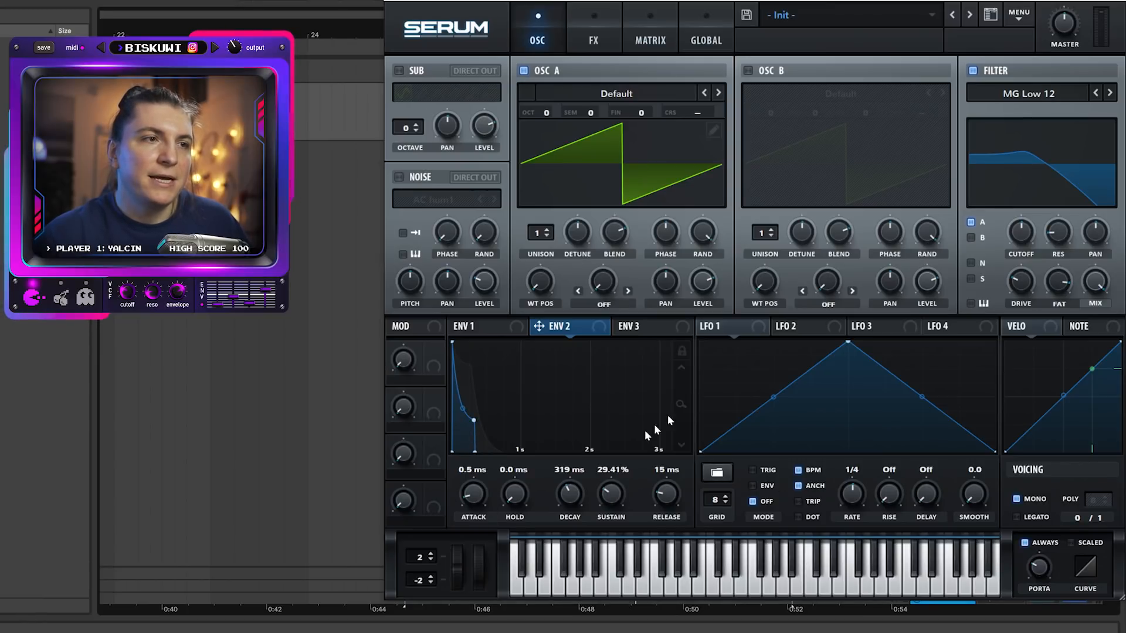
drag(479, 423, 462, 423)
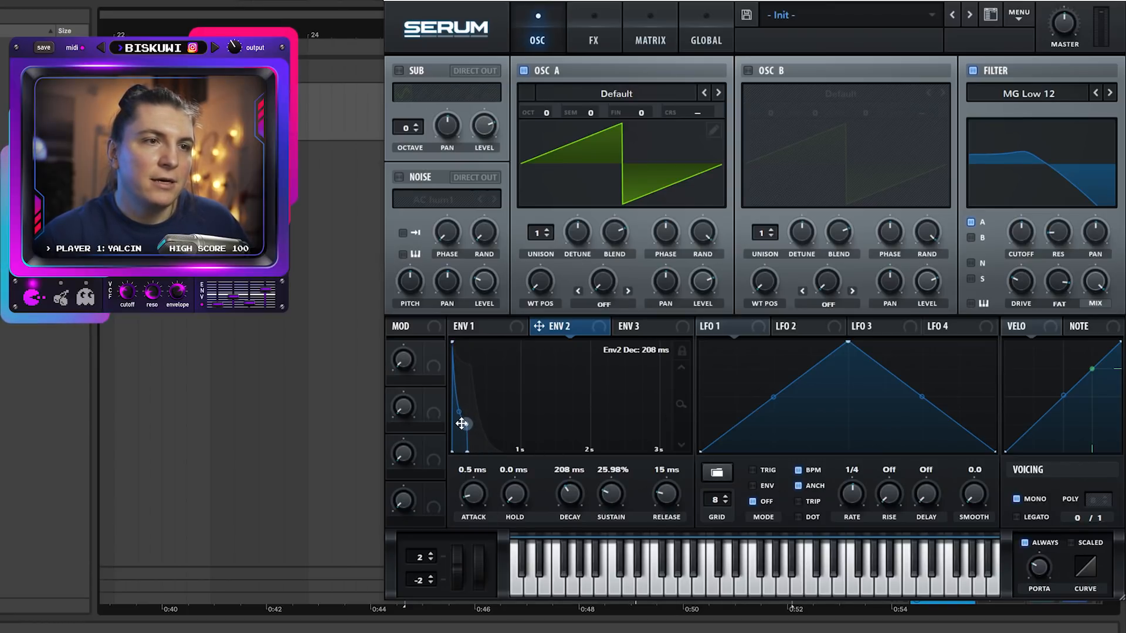
drag(678, 507, 674, 479)
Modulate the filter cutoff with Env 2, set the cutoff to 99 Hz, adjust the modulation depth and close the synth window.
drag(538, 326, 1020, 263)
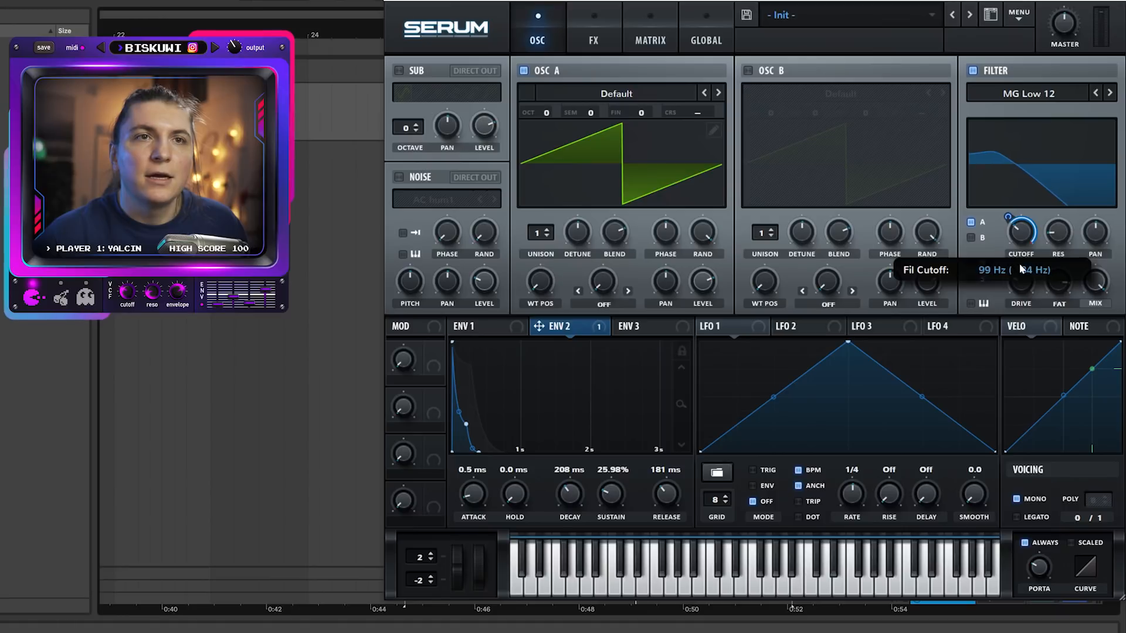
drag(1009, 219, 1011, 242)
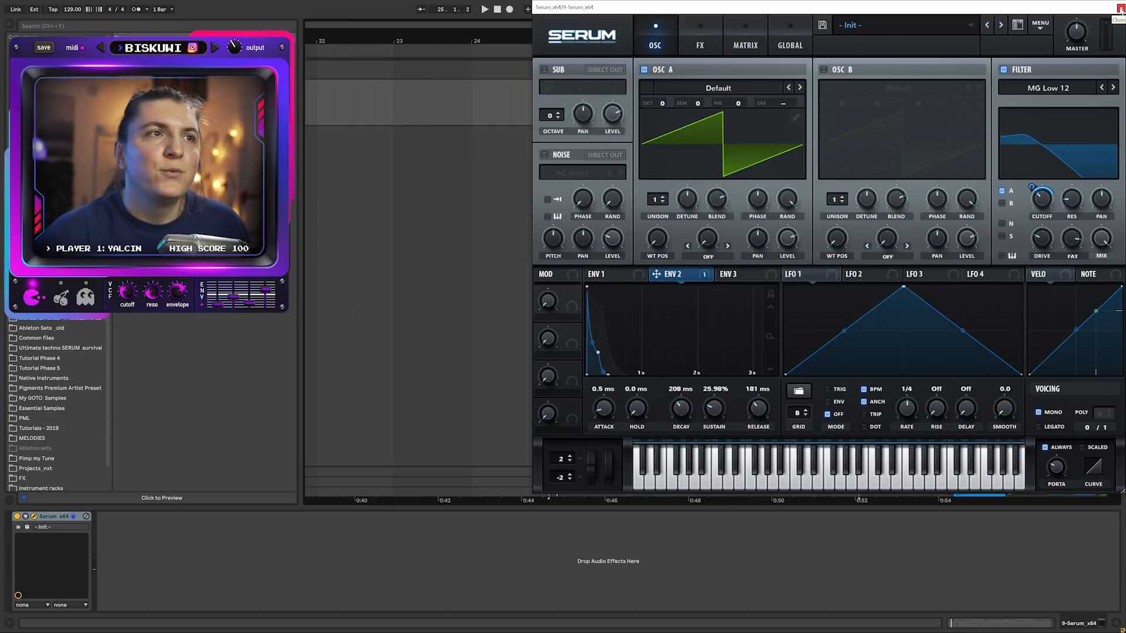
click(1120, 9)
Draw a brief downward dip just before beat 3 in the 9-Serum clip's envelope, and hide the envelope view.
double_click(655, 84)
click(31, 606)
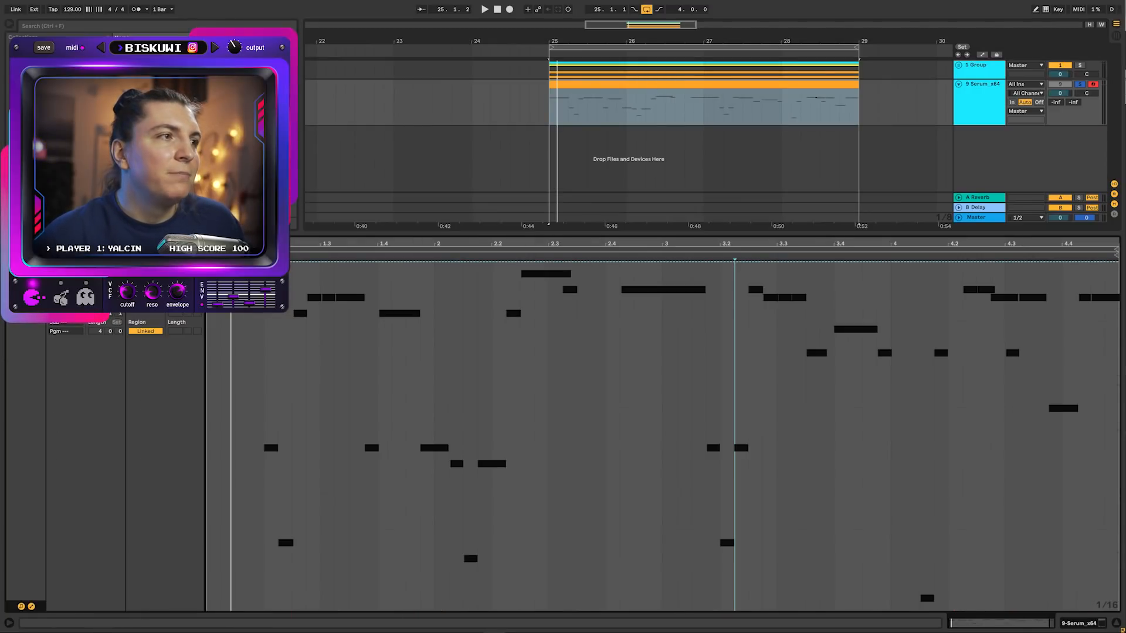
click(145, 276)
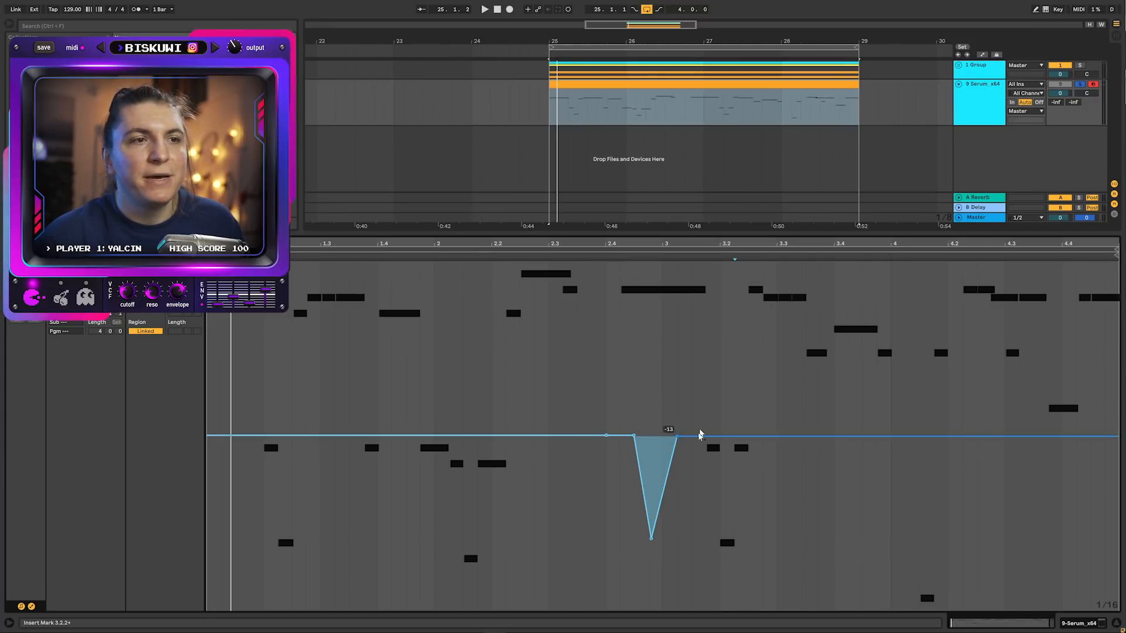
click(31, 607)
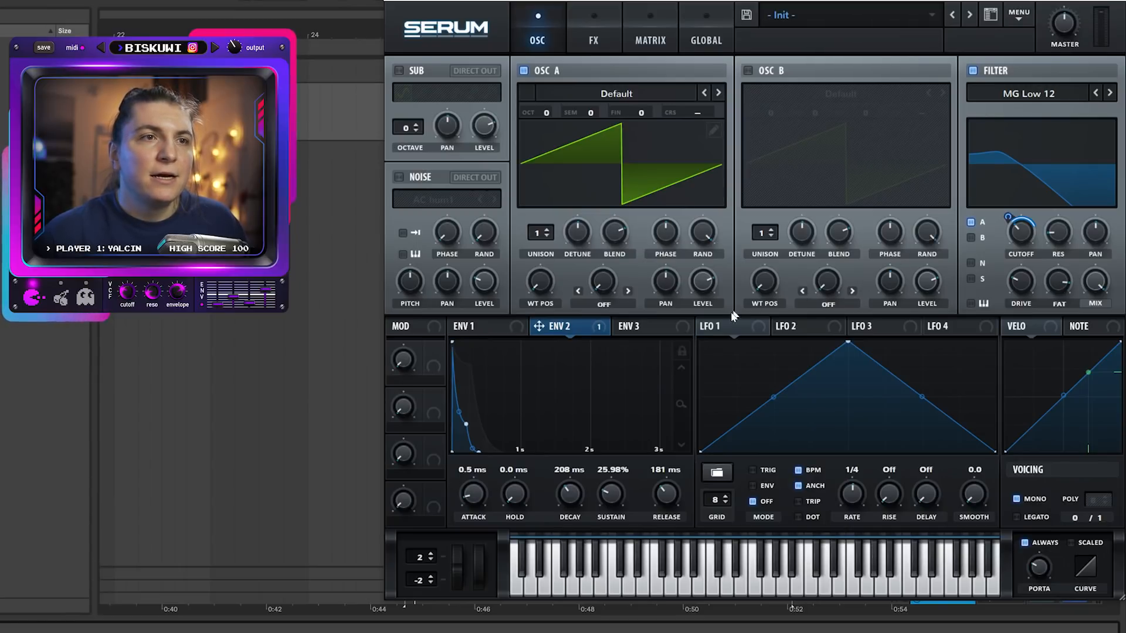
Reshape LFO 1 into a rising ramp that stays at zero for a short stretch before climbing.
drag(848, 342, 701, 342)
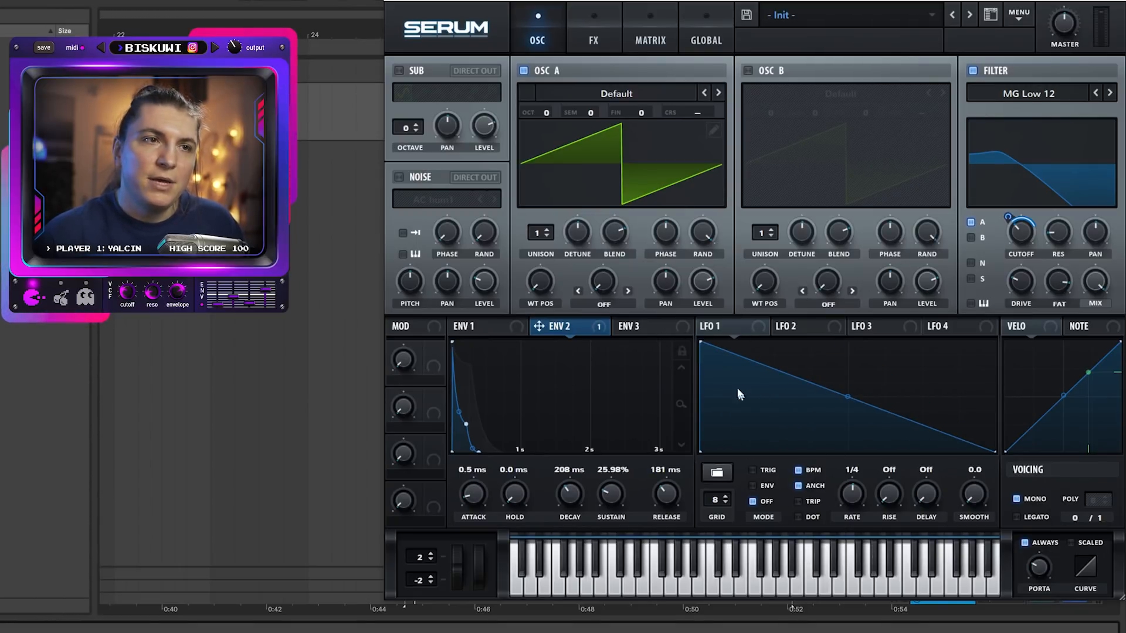
drag(700, 343, 1070, 336)
double_click(726, 450)
drag(726, 450, 741, 454)
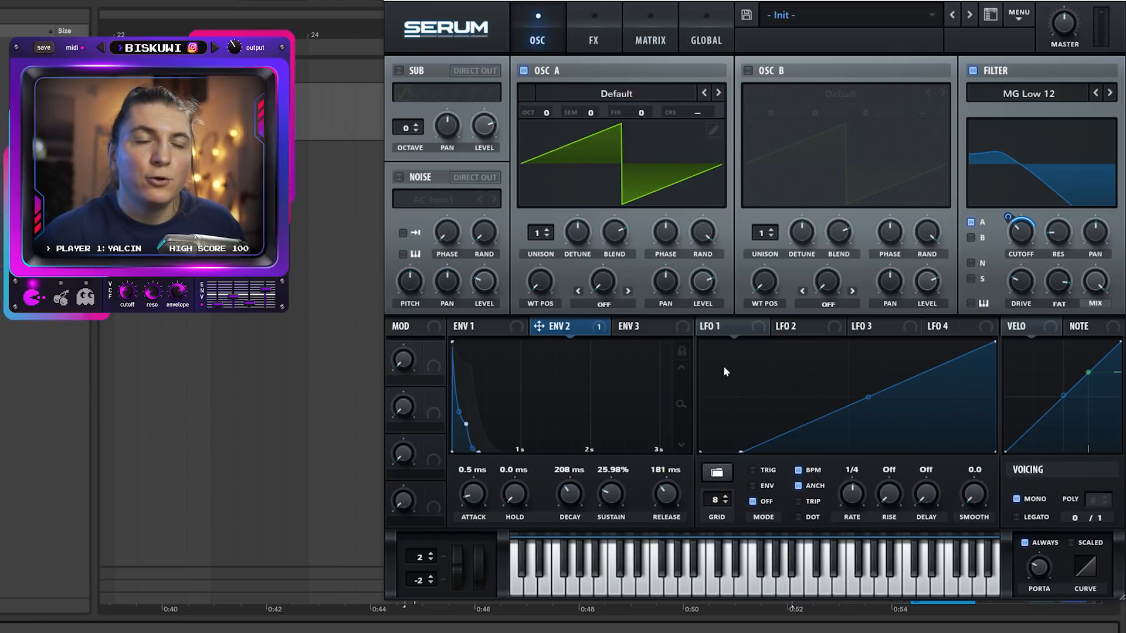
Route LFO 1 to Osc A's level and the filter cutoff, using envelope mode and a 1/2 rate.
mouse_move(701, 285)
mouse_down()
mouse_move(702, 306)
mouse_move(722, 280)
mouse_move(707, 281)
mouse_move(696, 300)
mouse_up()
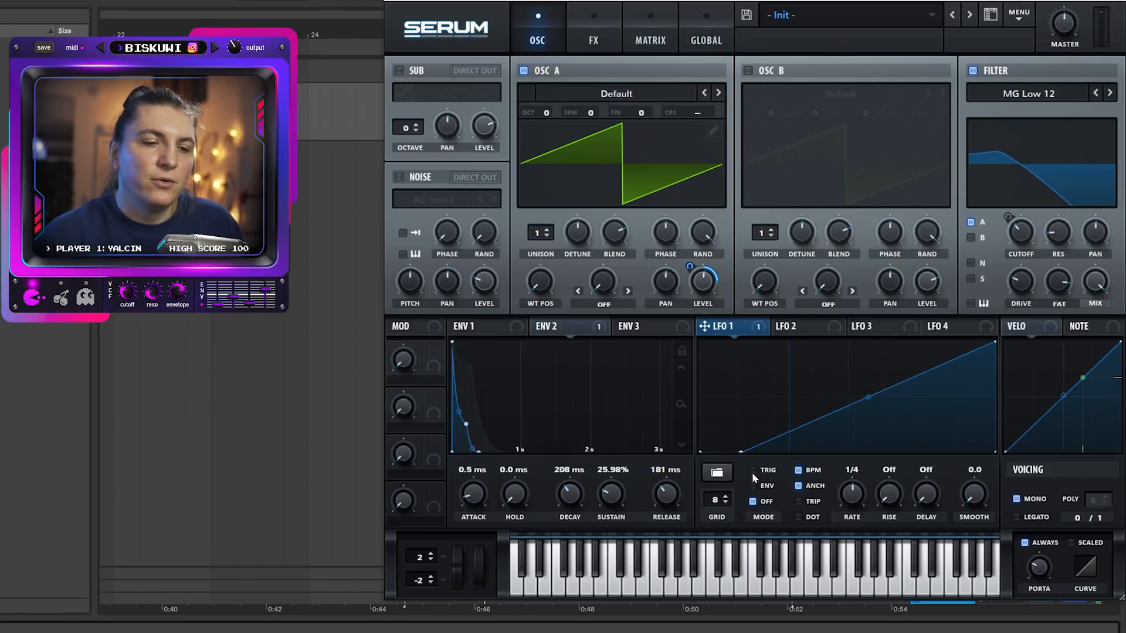
click(756, 487)
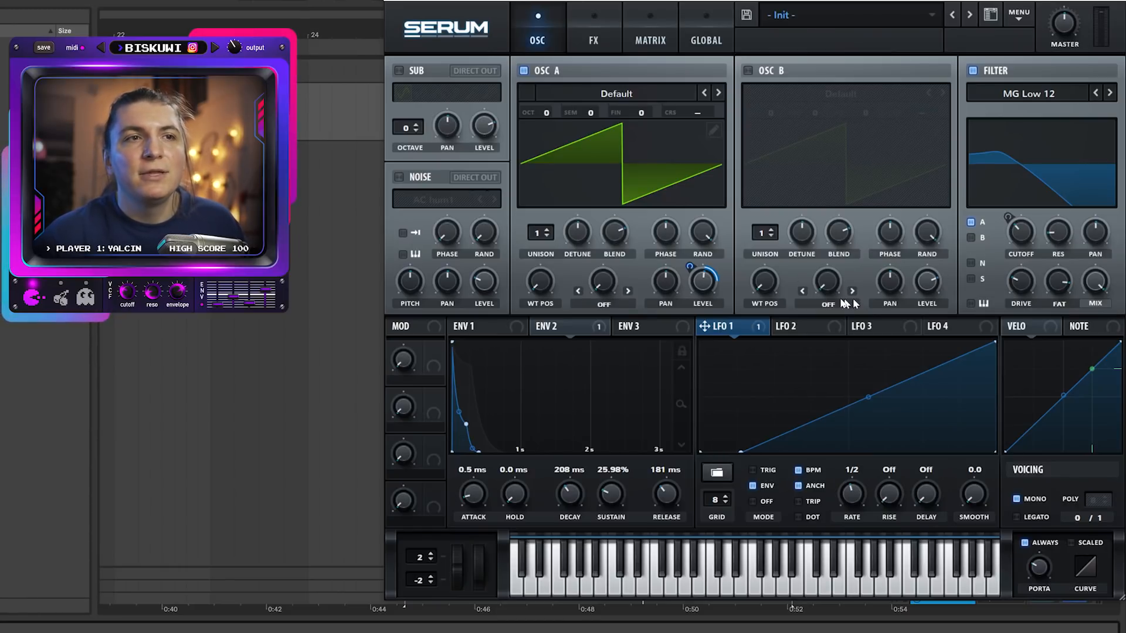
drag(740, 329, 1017, 233)
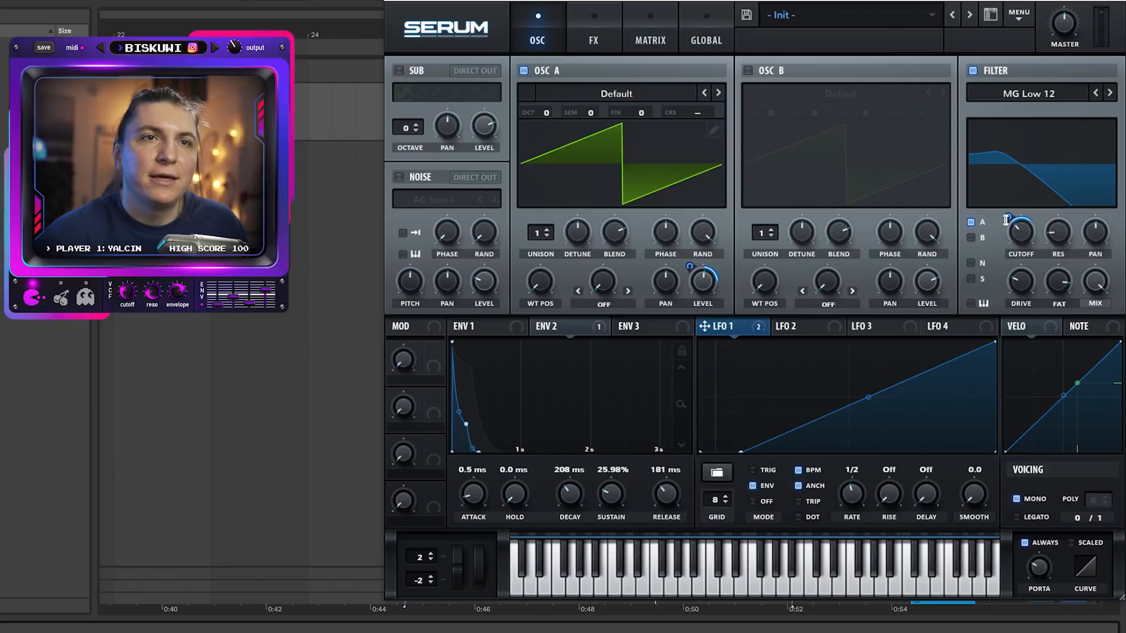
Enable Osc B one octave down (-1) and choose the Basic_McB wavetable for it.
click(747, 71)
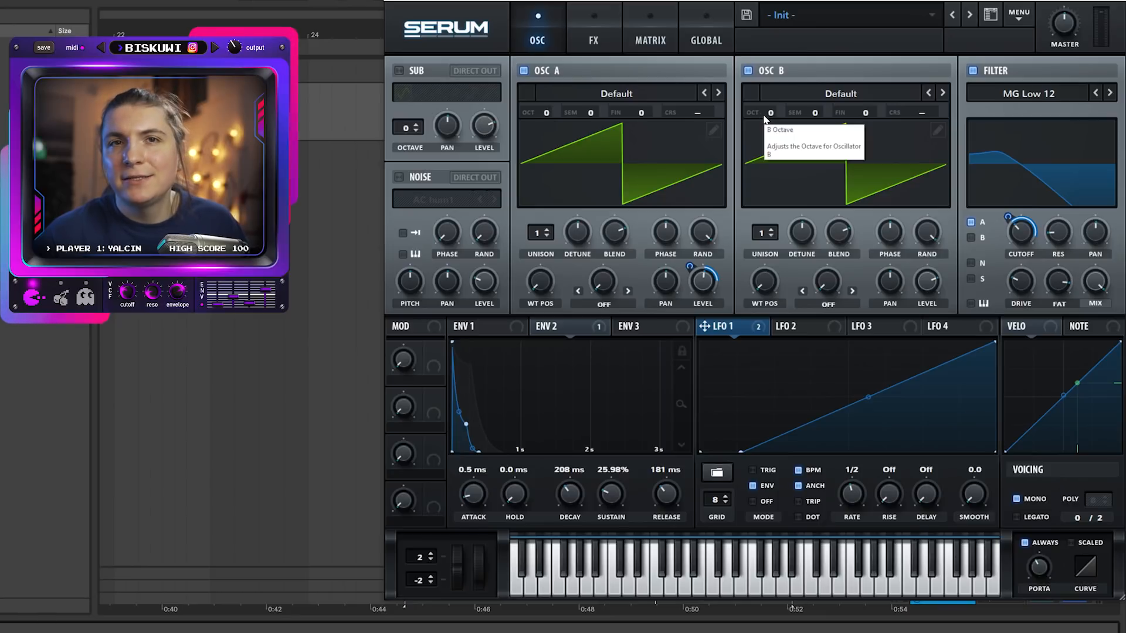
drag(770, 116, 769, 129)
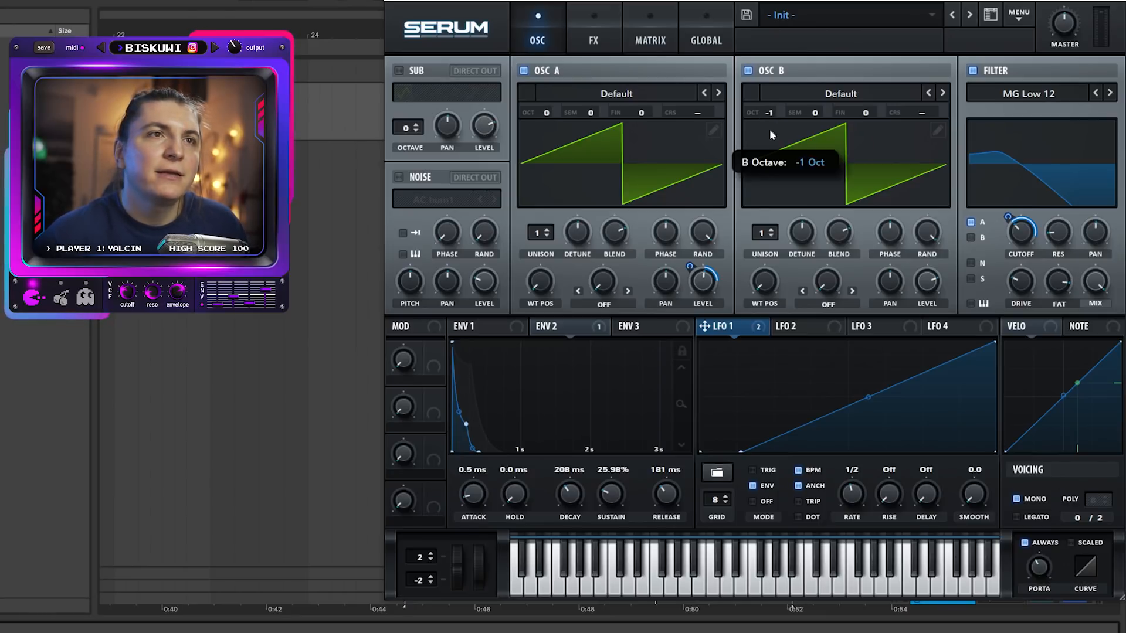
click(942, 92)
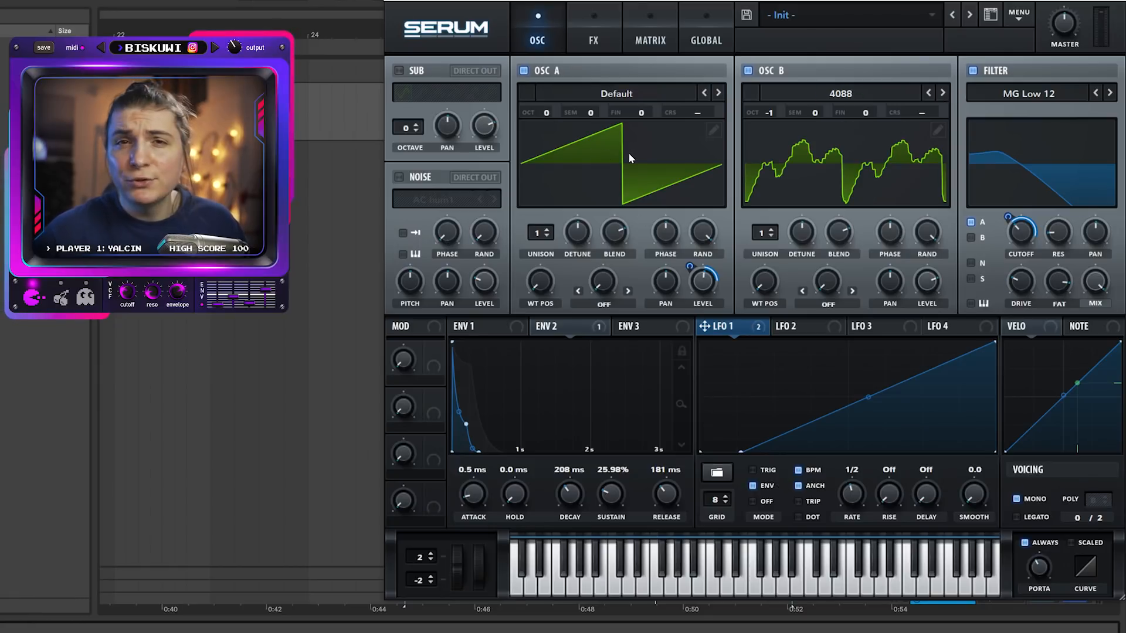
click(943, 92)
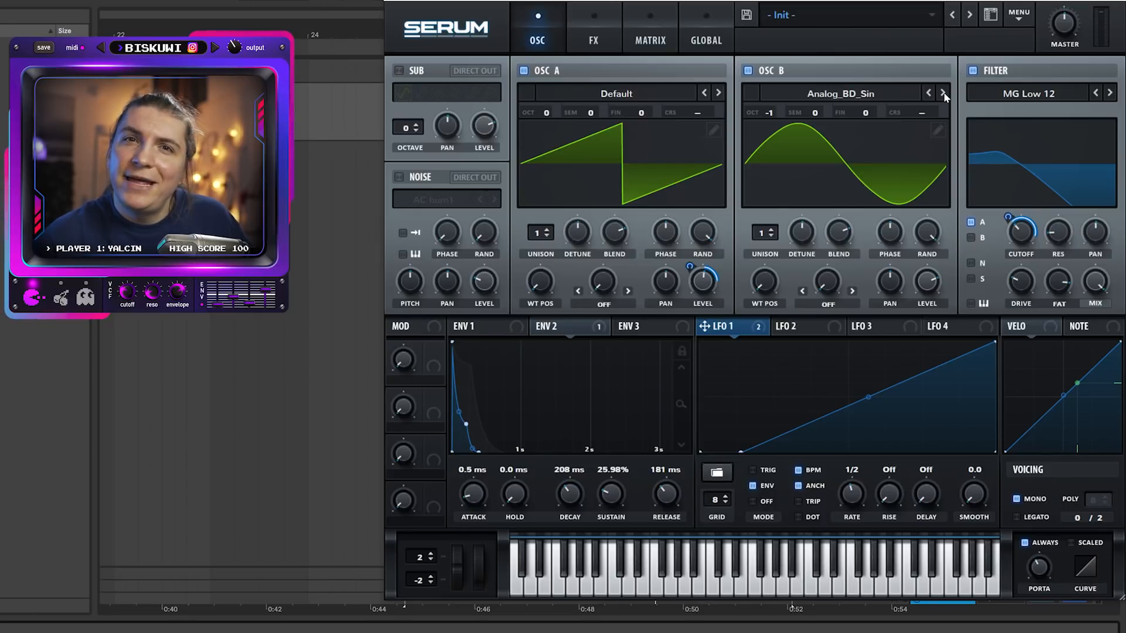
click(942, 93)
drag(821, 195, 775, 212)
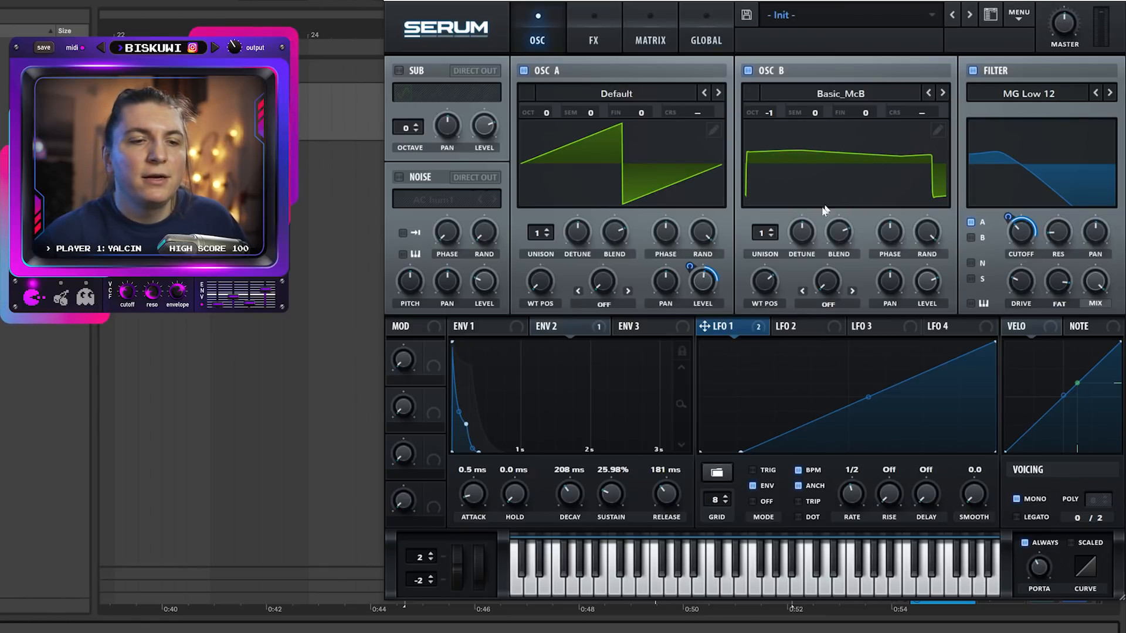
mouse_move(764, 280)
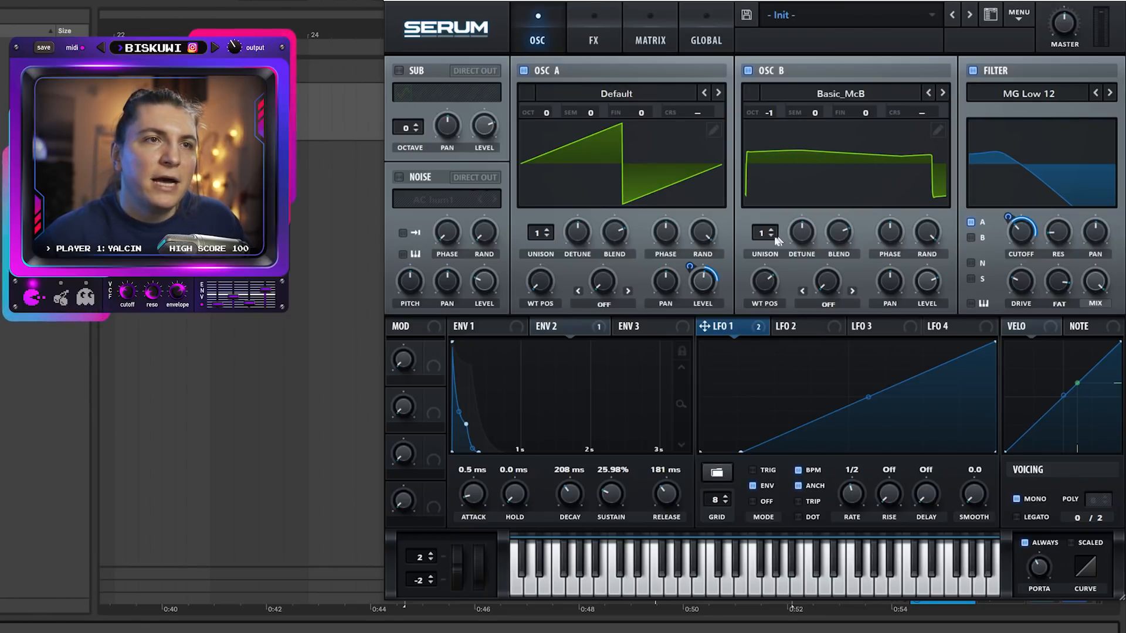
Turn off Osc A, set Osc B's unison to 6 voices and reduce its detune.
click(525, 71)
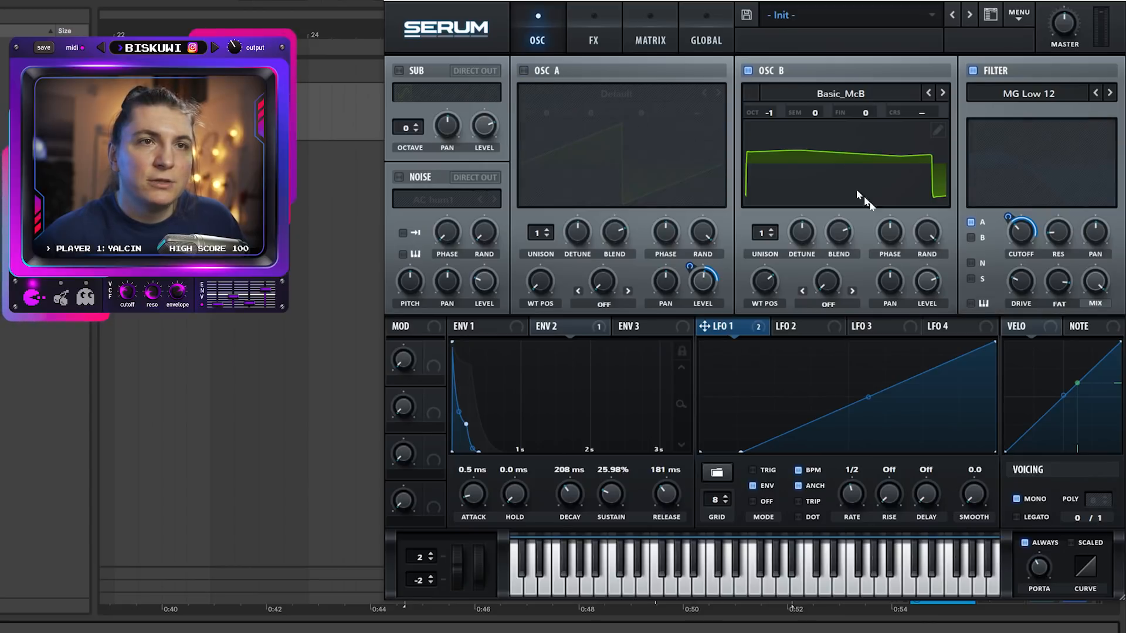
drag(764, 232, 767, 177)
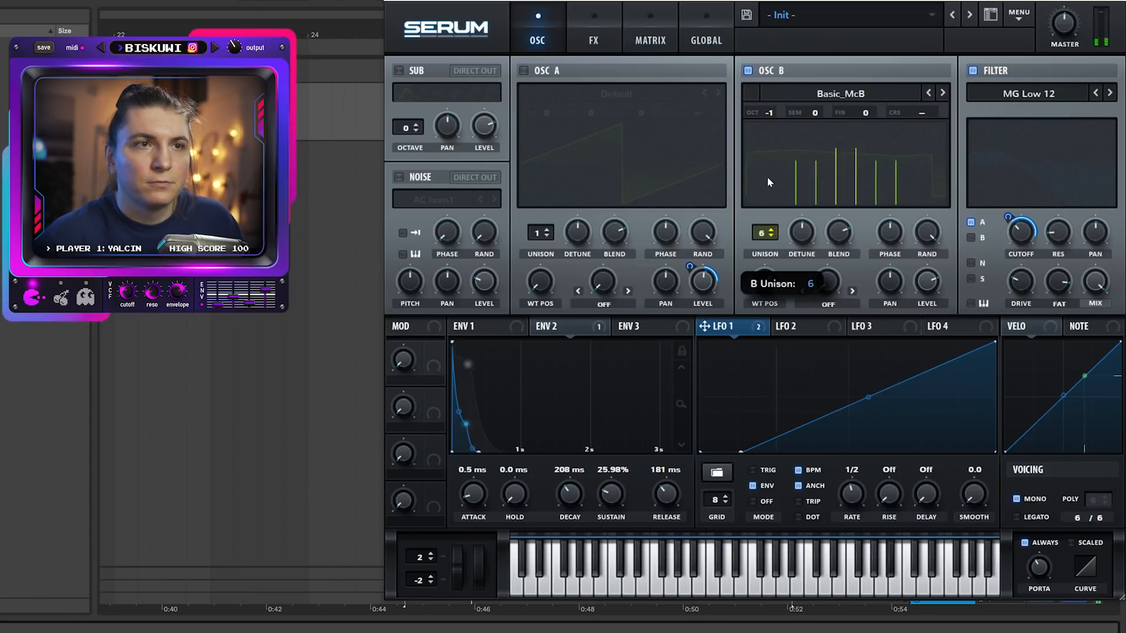
drag(802, 233, 805, 265)
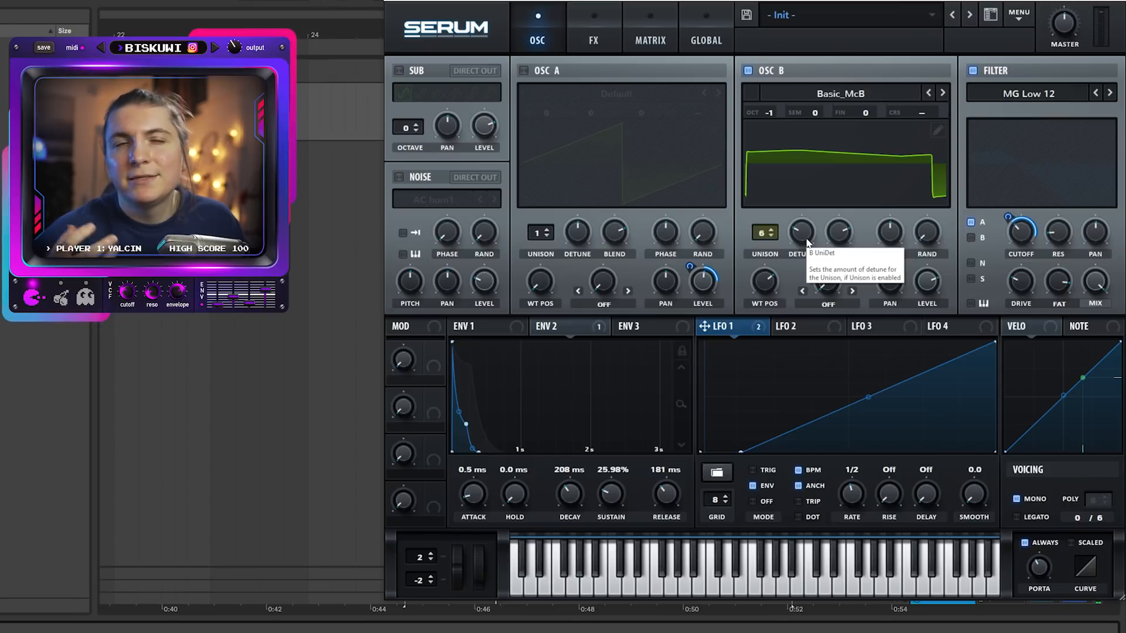
Set Osc B's unison to 7 voices and assign LFO 1 to modulate its level.
click(771, 230)
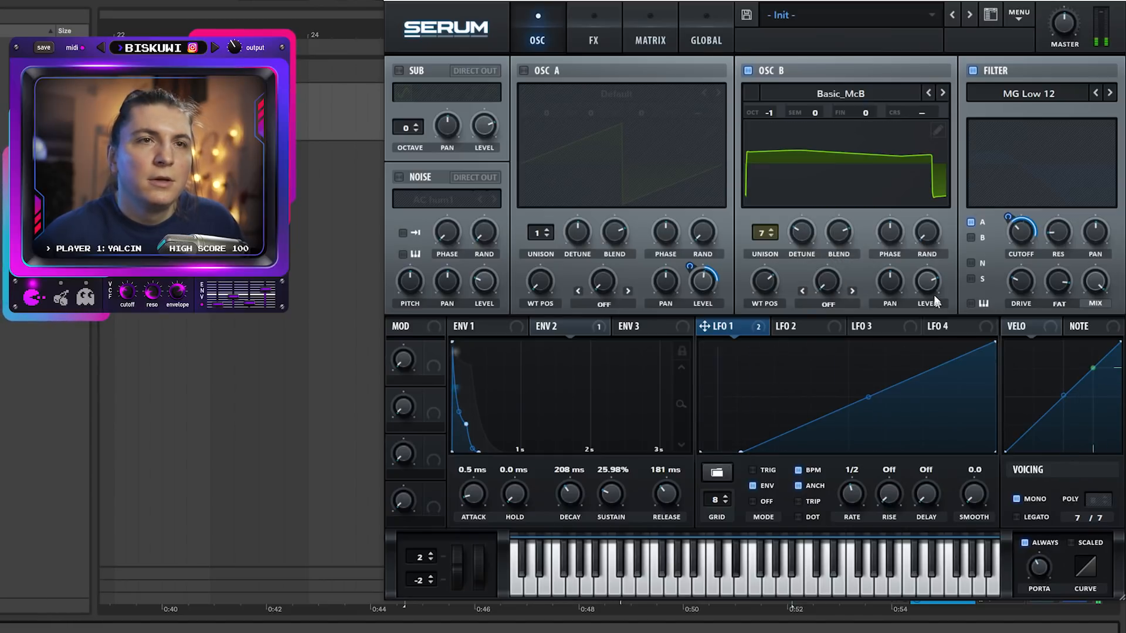
drag(726, 333, 912, 279)
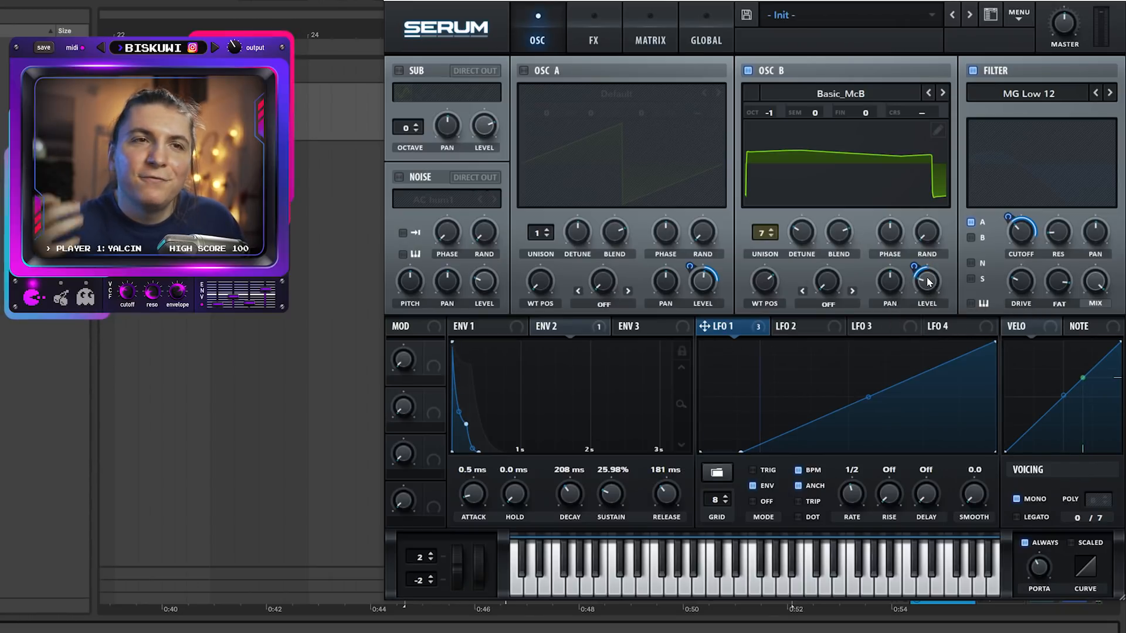
Route Osc B through the filter and turn Osc A back on.
click(970, 238)
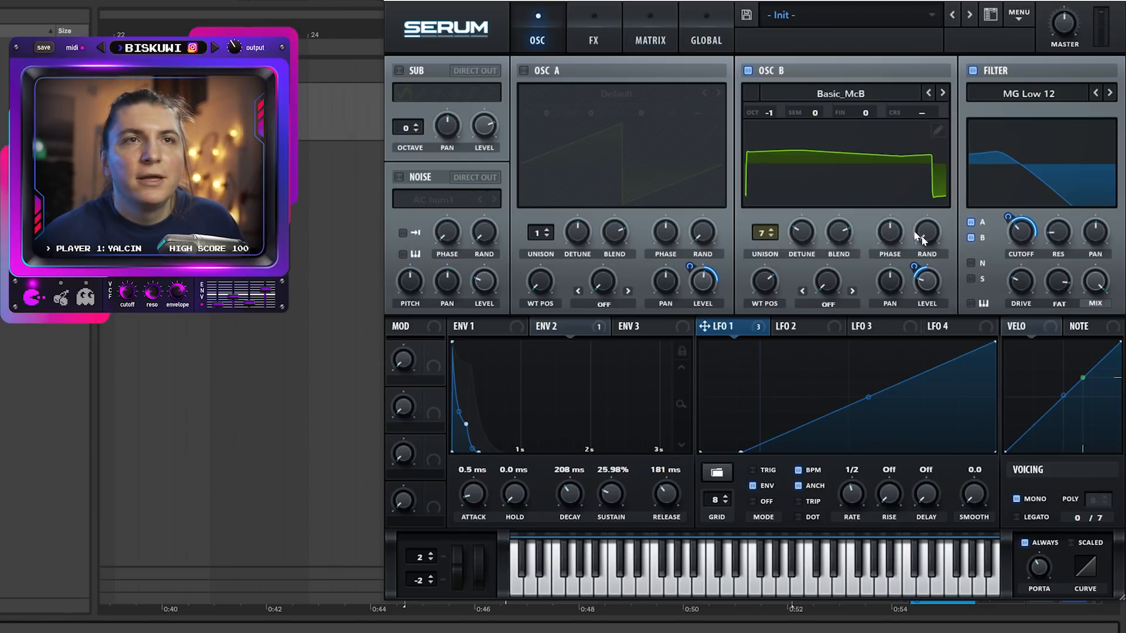
mouse_move(922, 240)
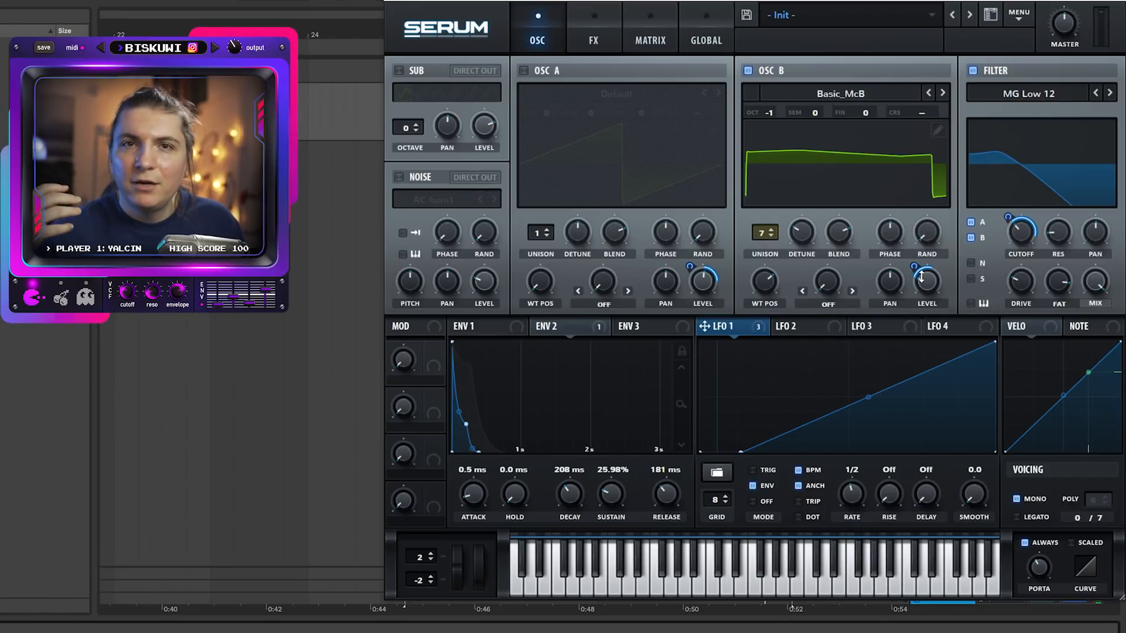
mouse_move(921, 279)
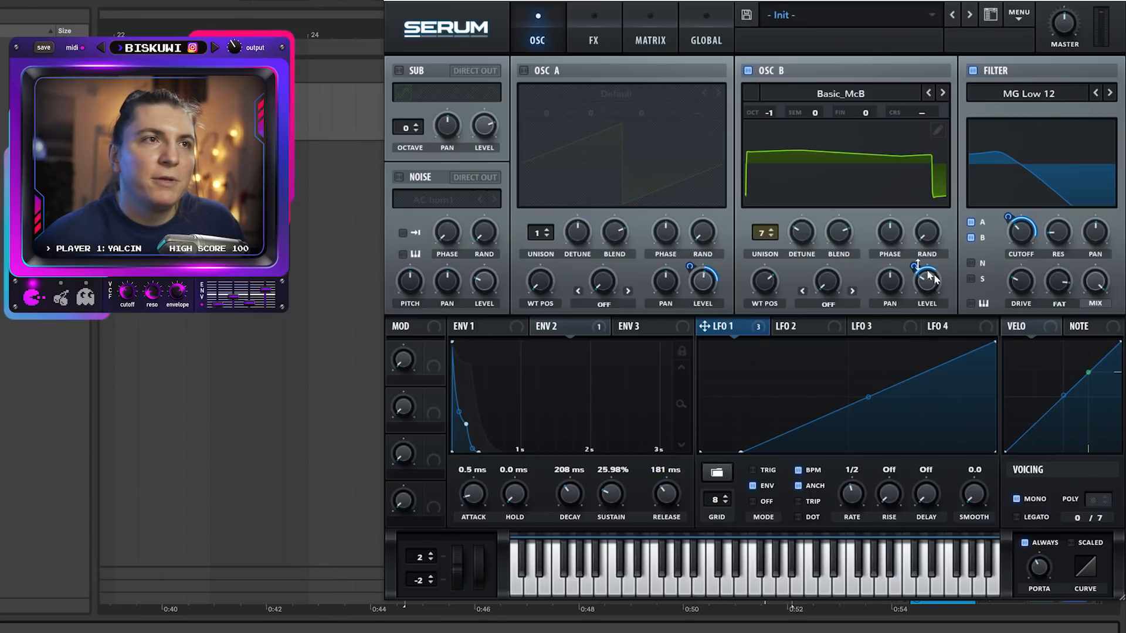
click(524, 70)
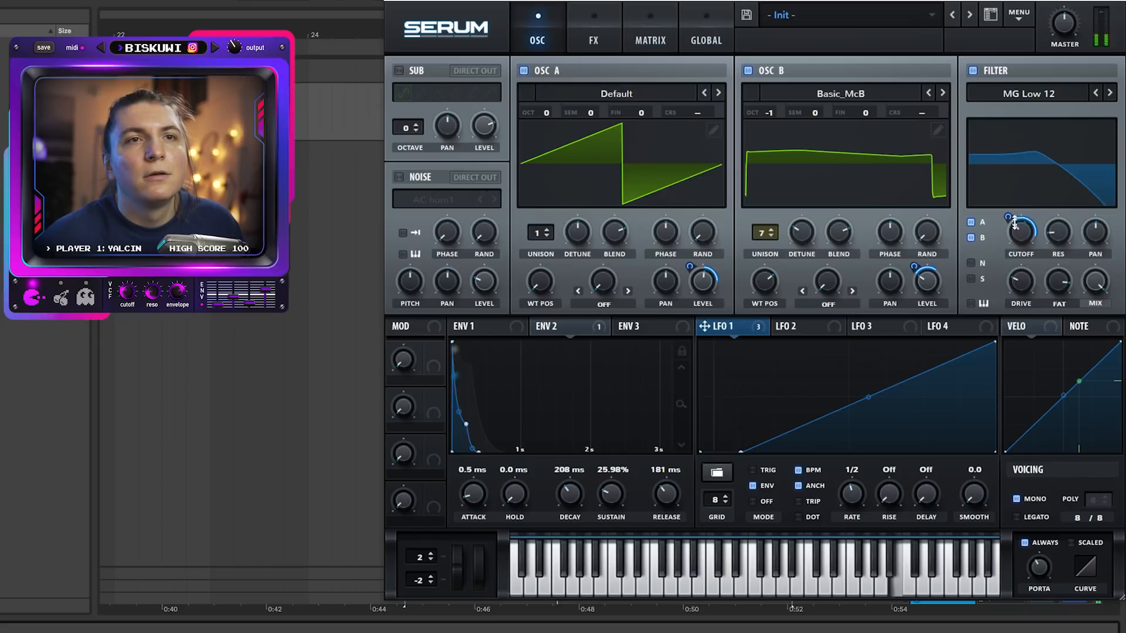
mouse_move(1025, 233)
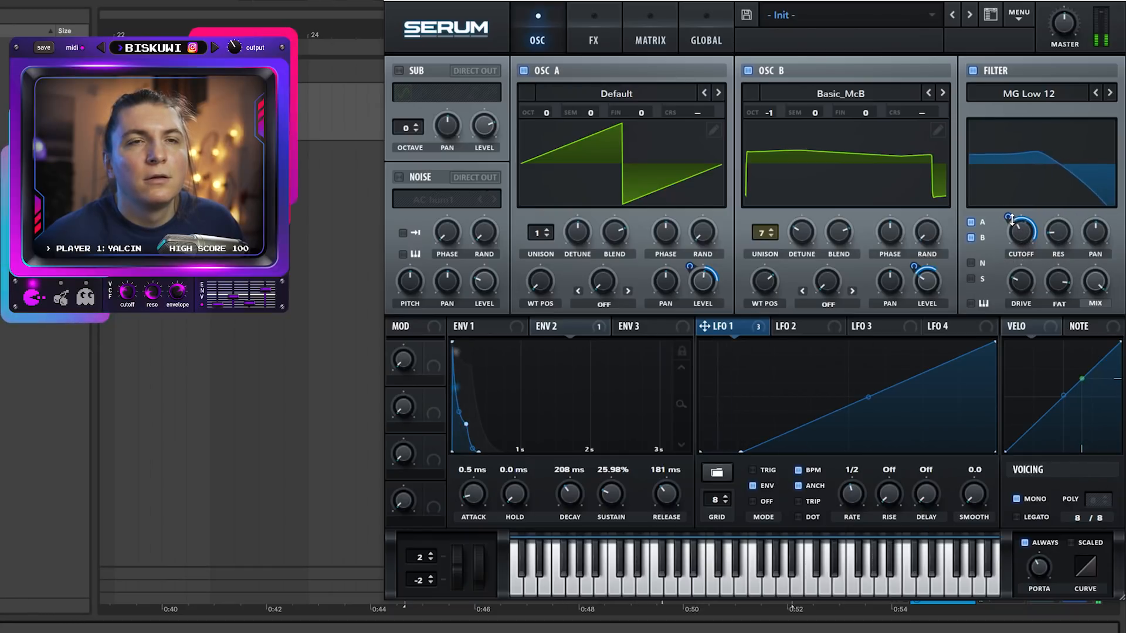
Enable the noise oscillator and load the XF_KikAtk_04 sample into it.
click(486, 332)
click(398, 178)
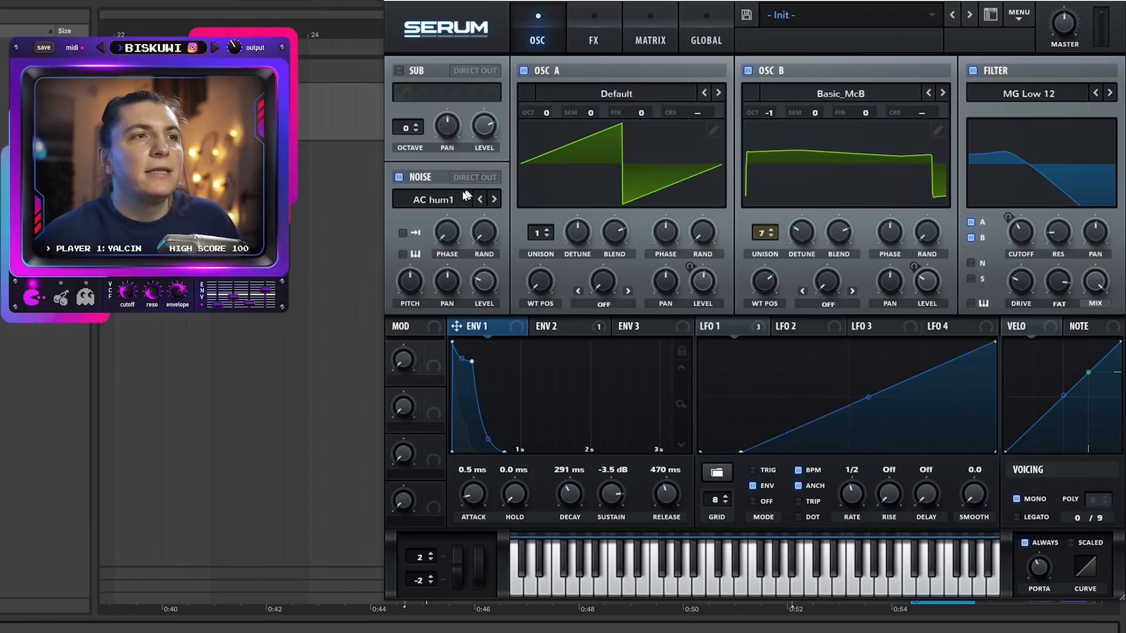
click(434, 199)
mouse_move(446, 228)
click(521, 237)
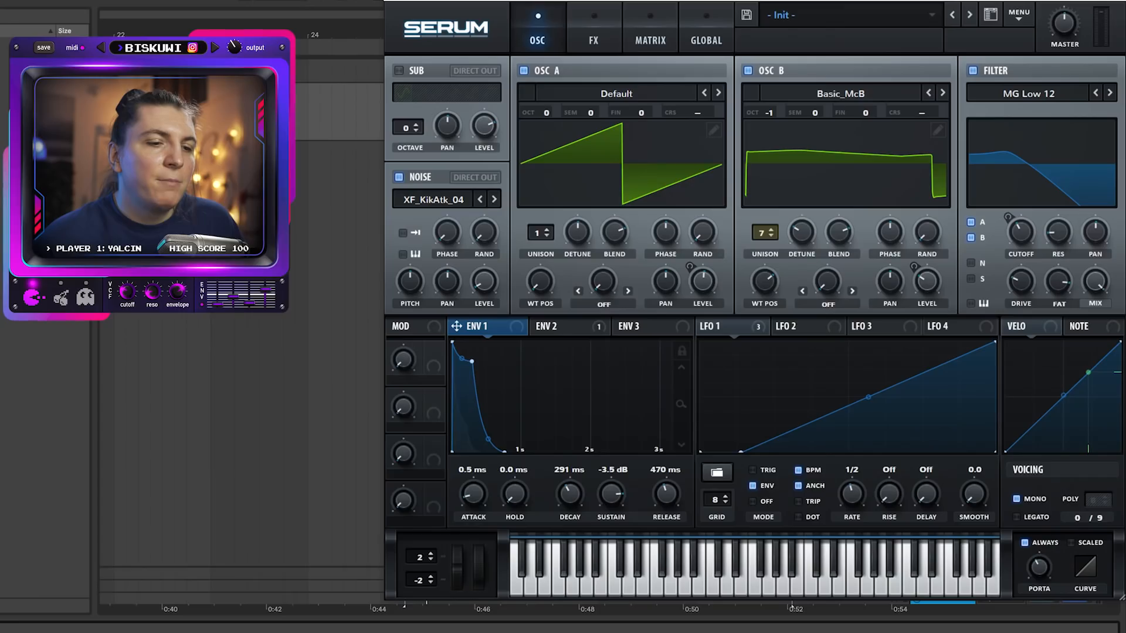
Shape ENV 3 with a 184 ms decay and 0% sustain, and route it to the noise level.
click(641, 329)
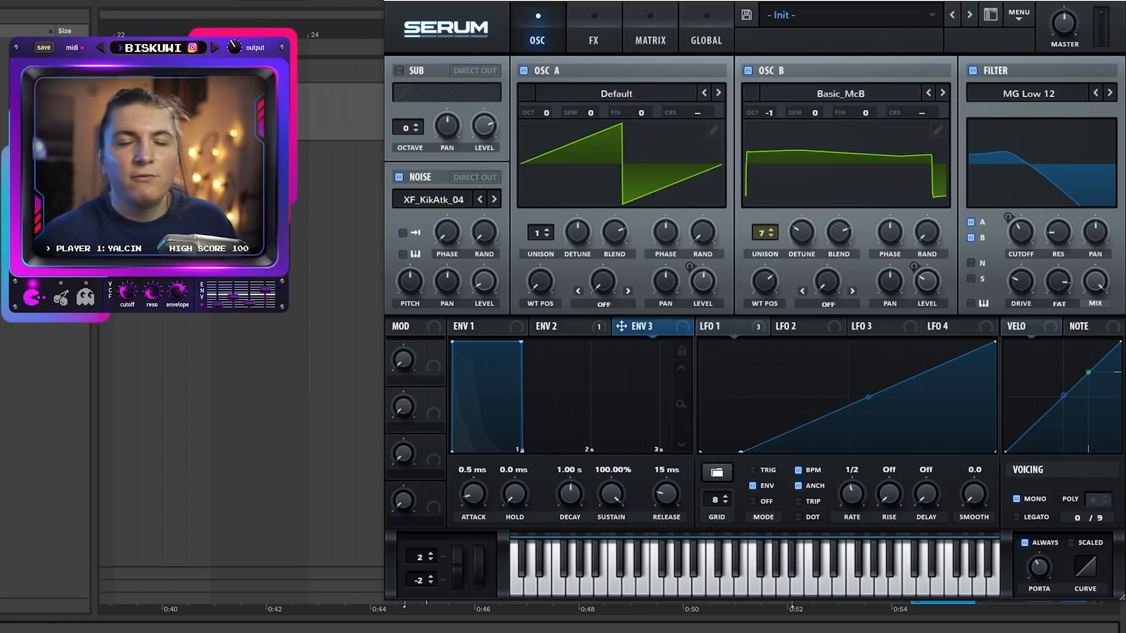
drag(520, 341, 444, 471)
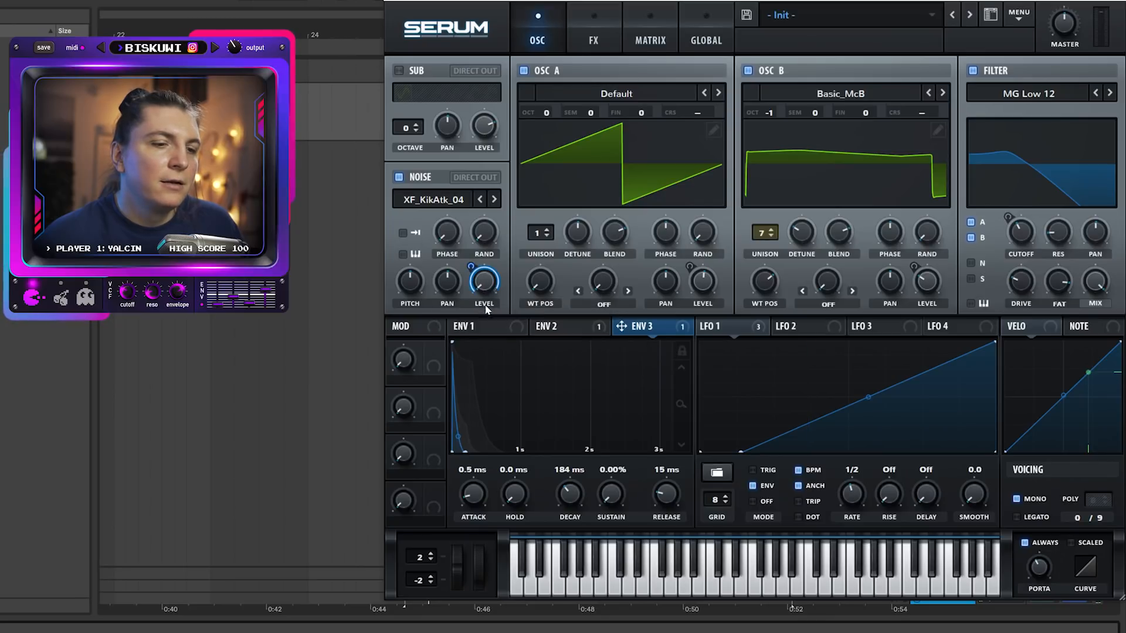
Turn off Osc A and Osc B to isolate the noise, and route the noise and sub through the filter.
click(524, 71)
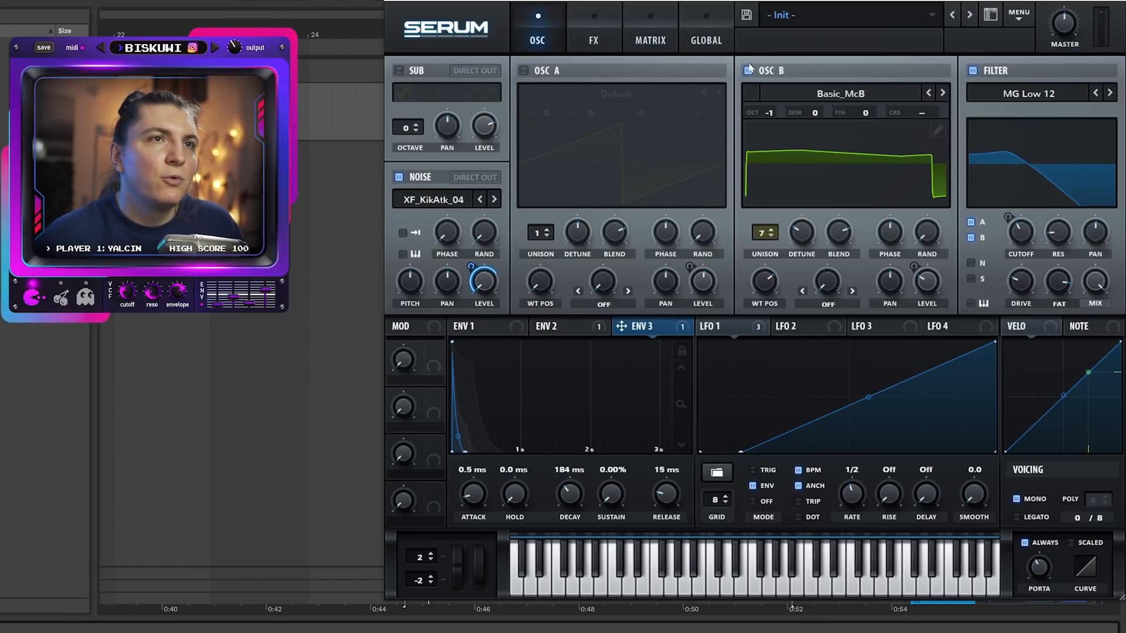
click(747, 70)
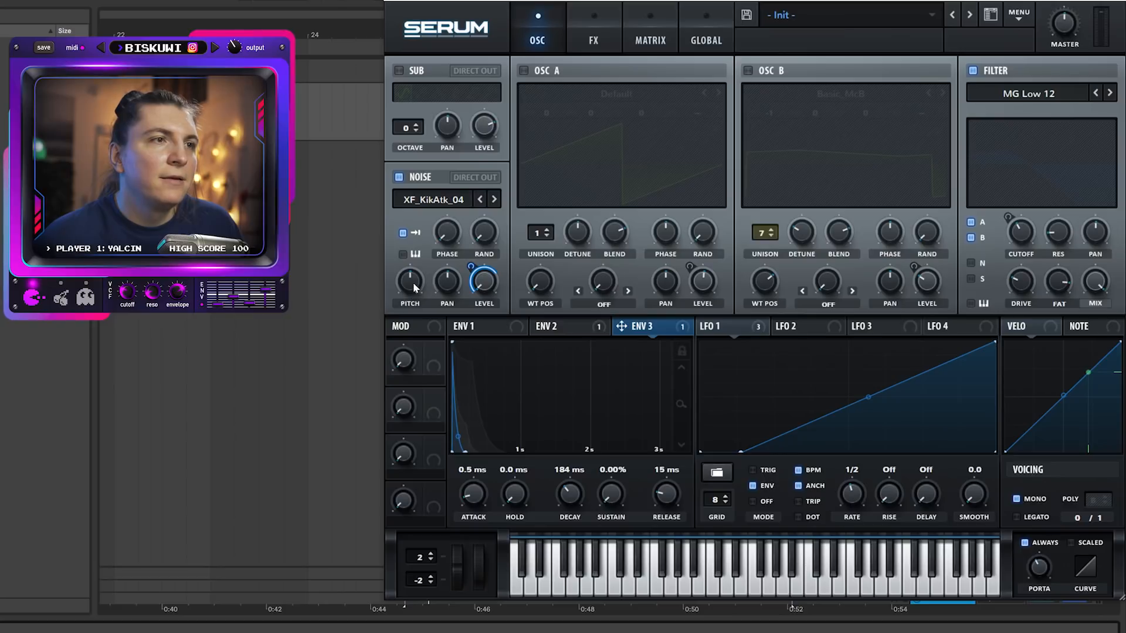
click(971, 264)
click(971, 279)
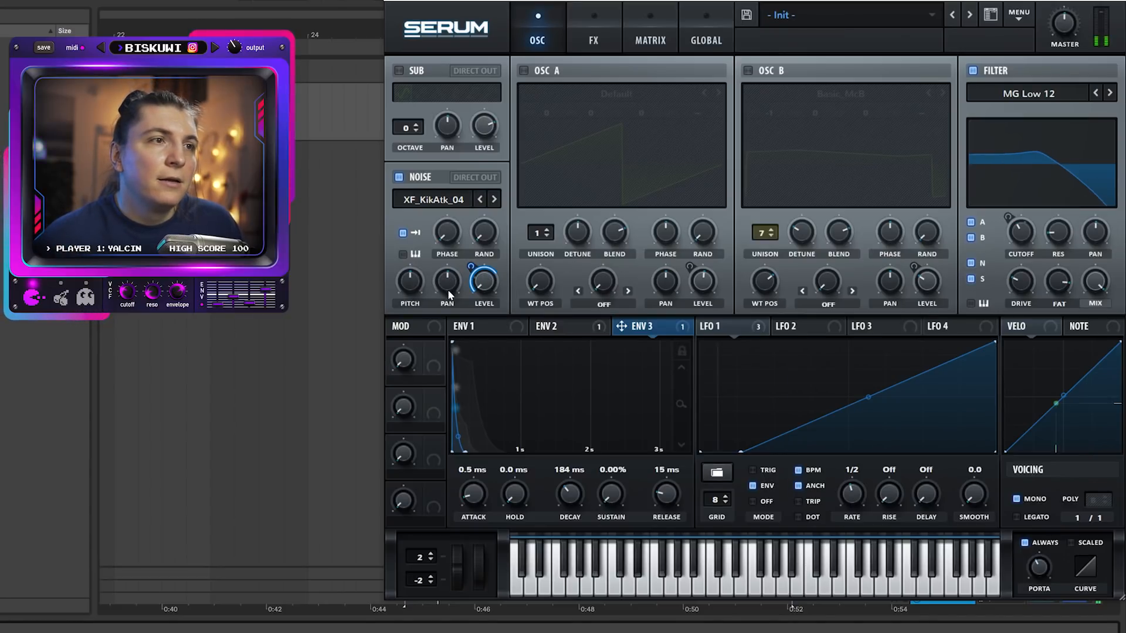
Set the noise pitch to 68% and turn Osc A and Osc B back on.
mouse_move(411, 273)
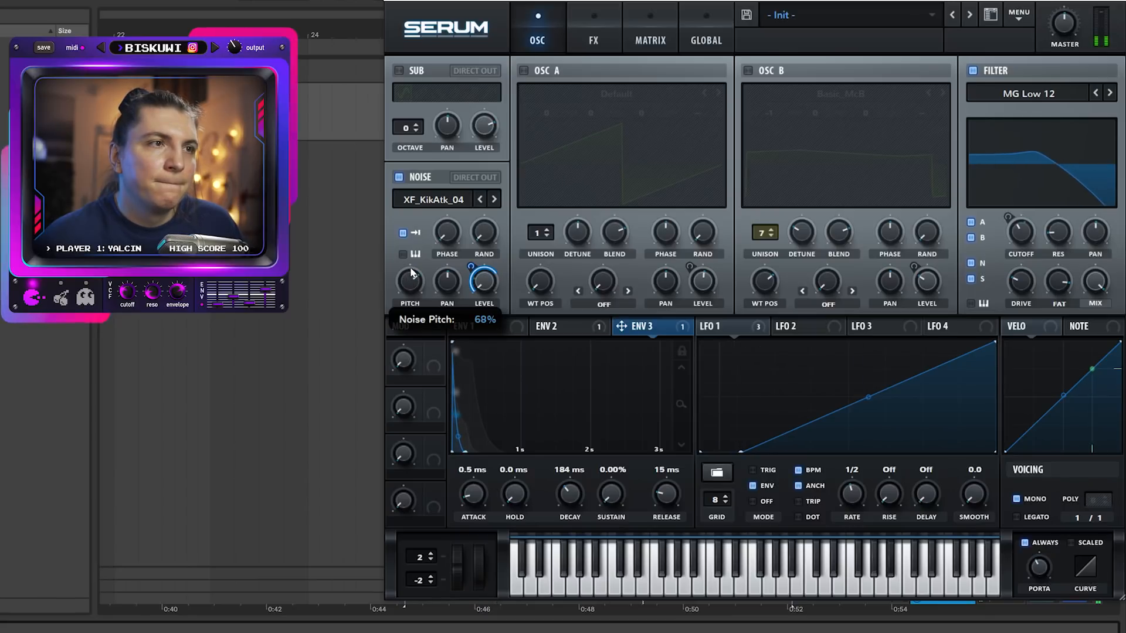
click(523, 70)
click(748, 70)
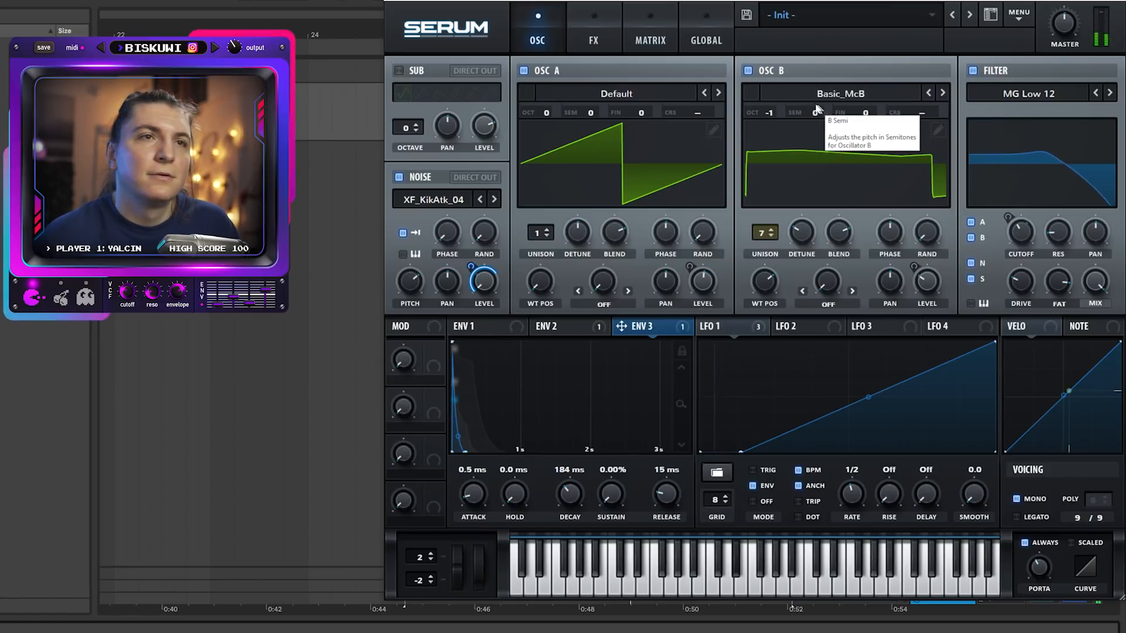
Add a Distortion effect to the Serum patch and set its type to Asym.
click(593, 40)
click(659, 88)
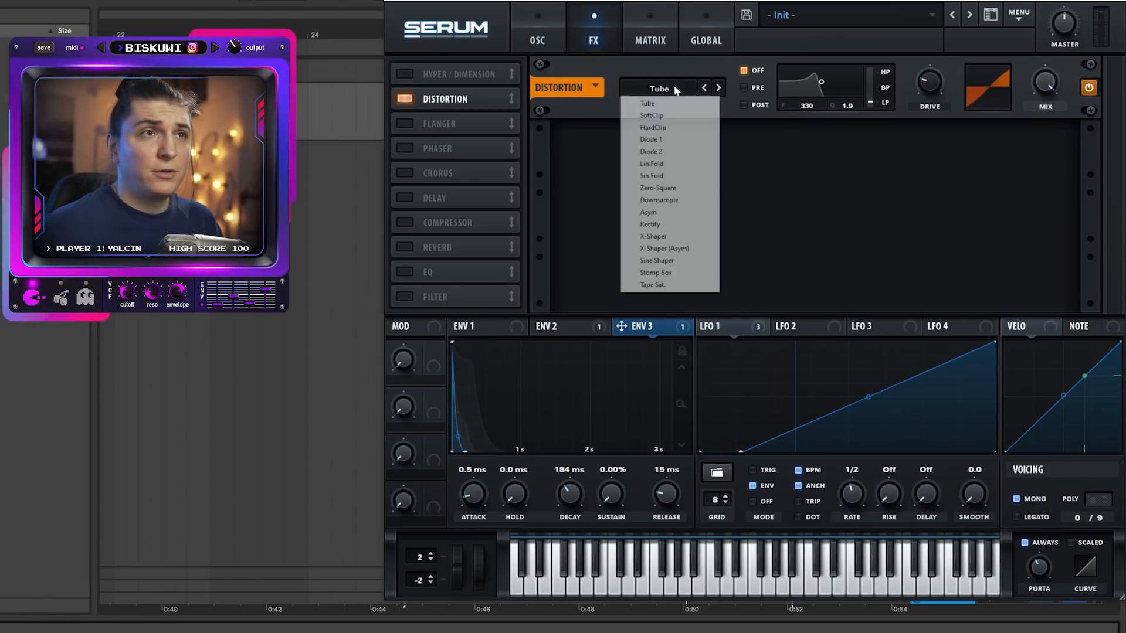
click(683, 213)
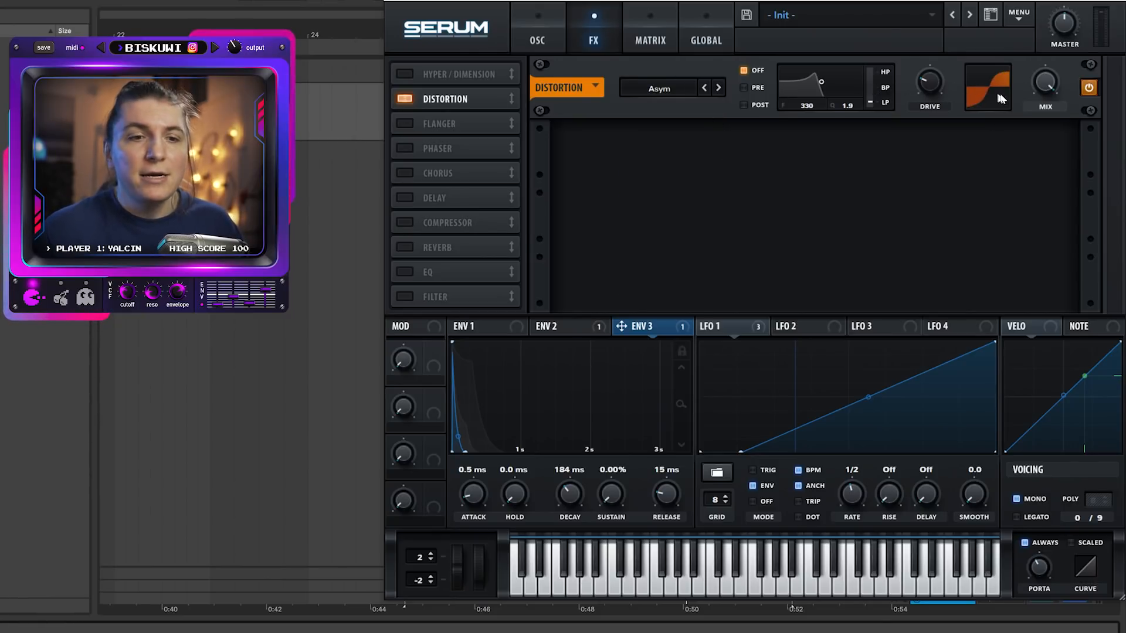
Set the distortion drive to about 68% and reduce its wet/dry mix.
drag(933, 92, 924, 60)
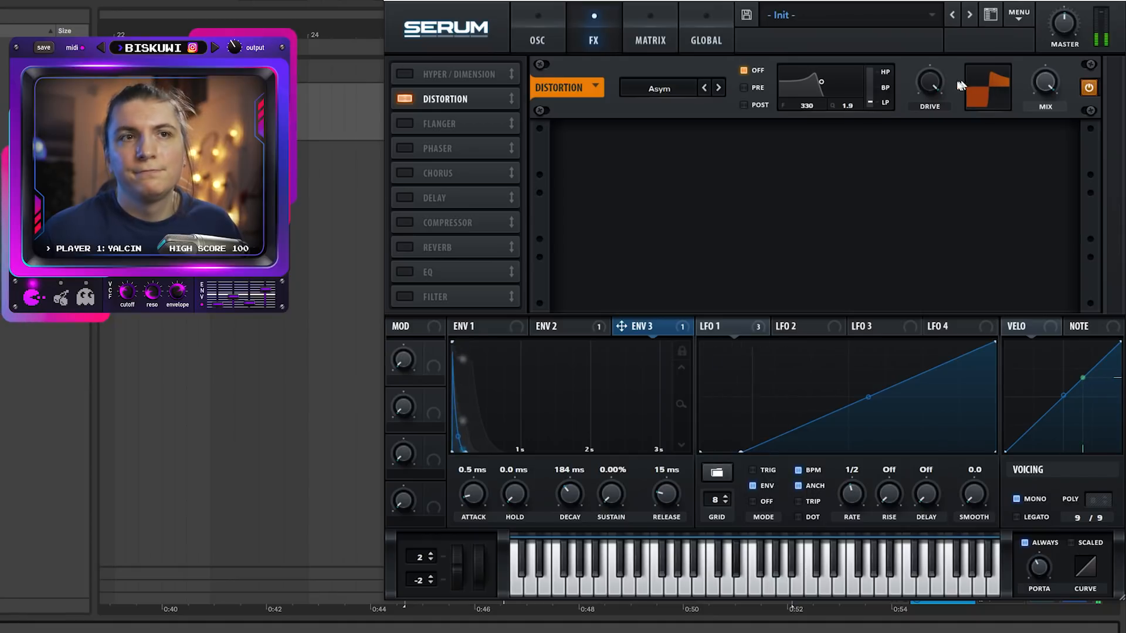
drag(940, 87, 932, 105)
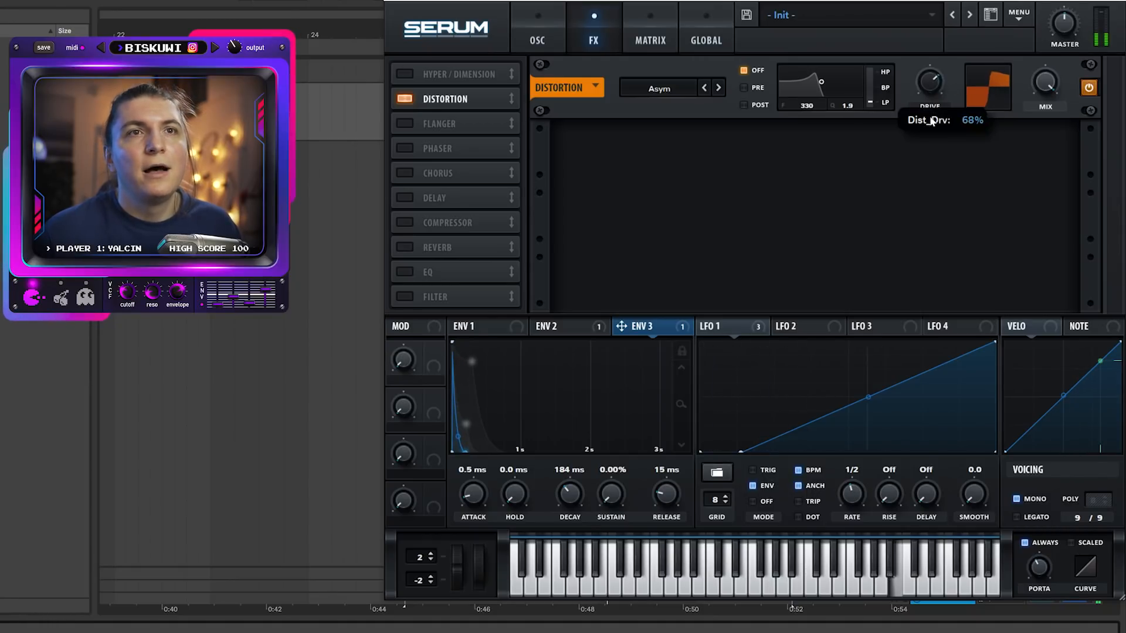
drag(1045, 82, 1036, 157)
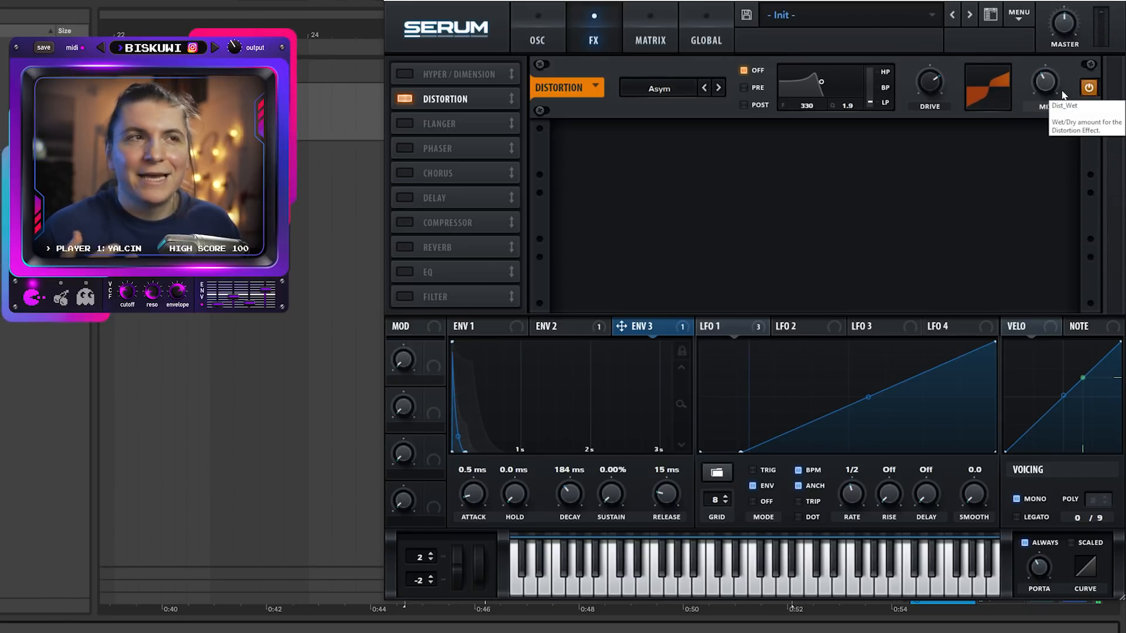
Add the Compressor and EQ effects after the distortion and adjust the EQ's high-band gain.
click(404, 223)
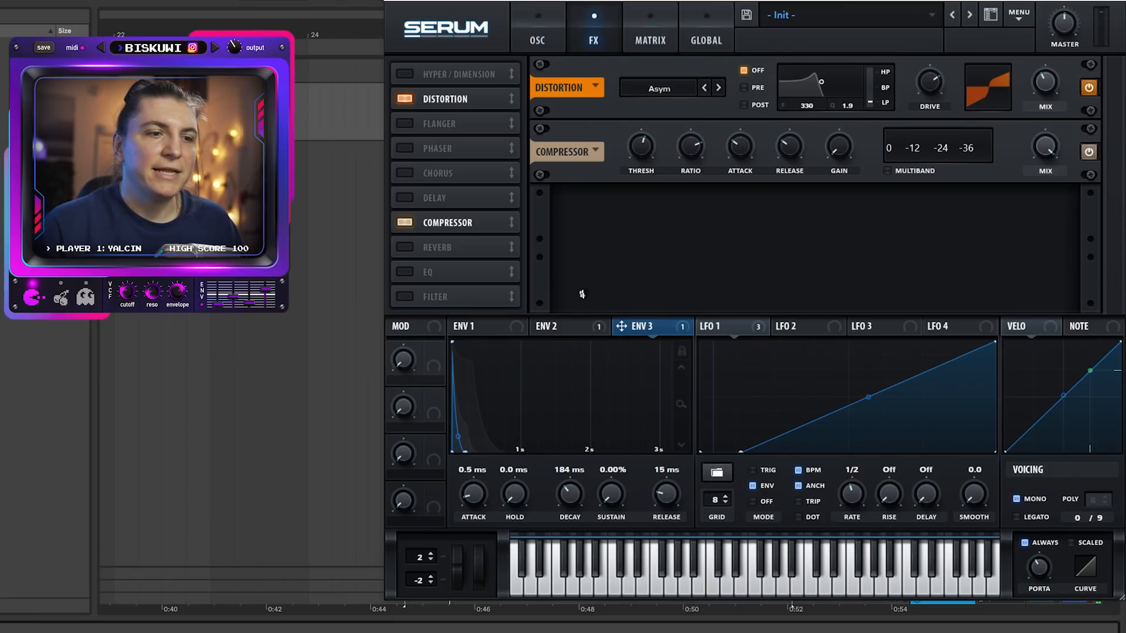
click(405, 271)
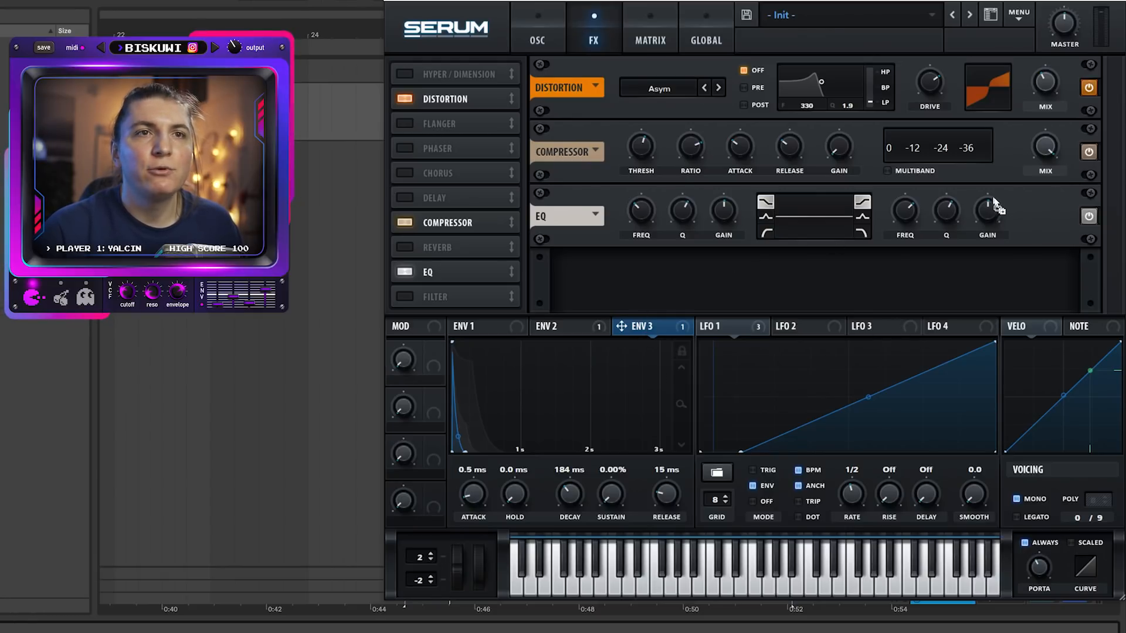
mouse_move(993, 216)
mouse_down()
mouse_move(988, 233)
mouse_move(974, 213)
mouse_up()
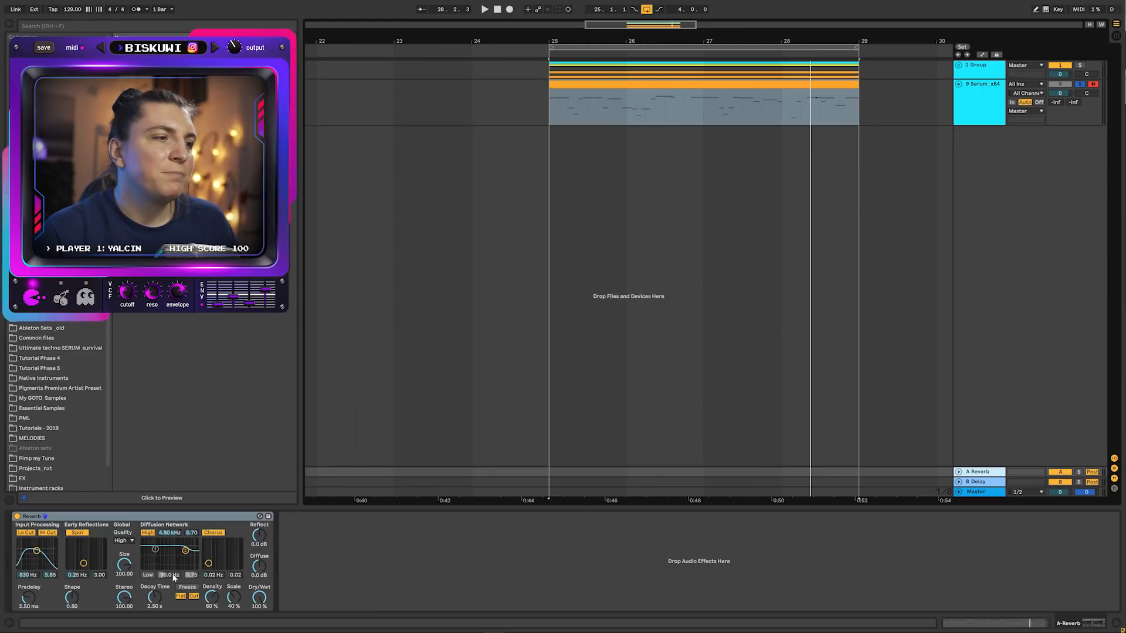
Play the loop and set the Serum track's A-Reverb send to -4.0 dB.
key(space)
key(space)
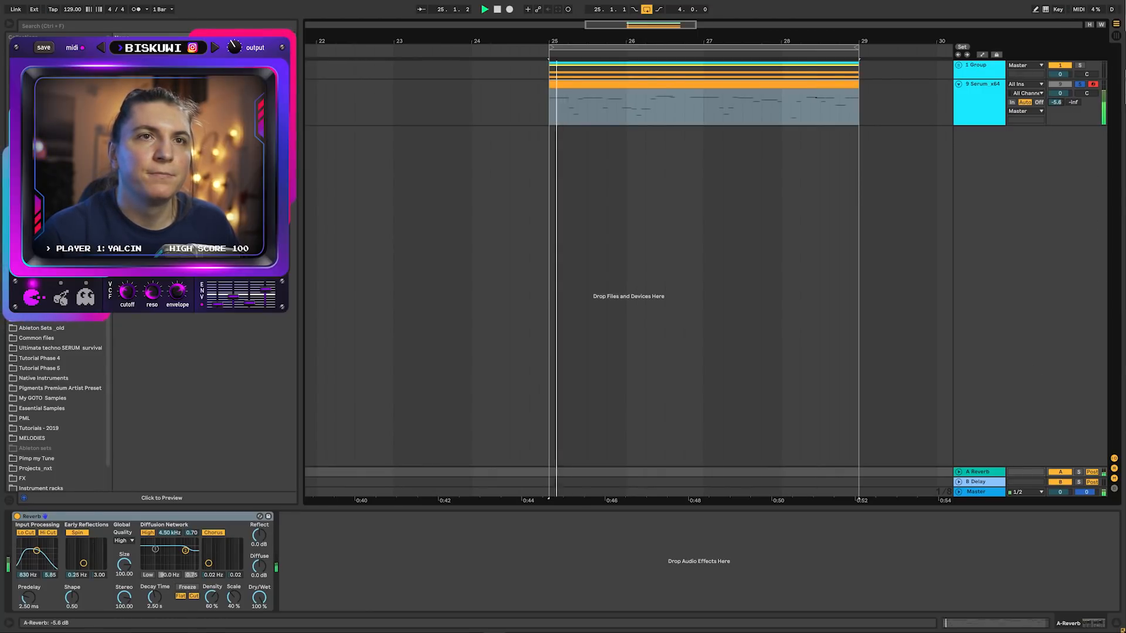
drag(1056, 102, 1059, 92)
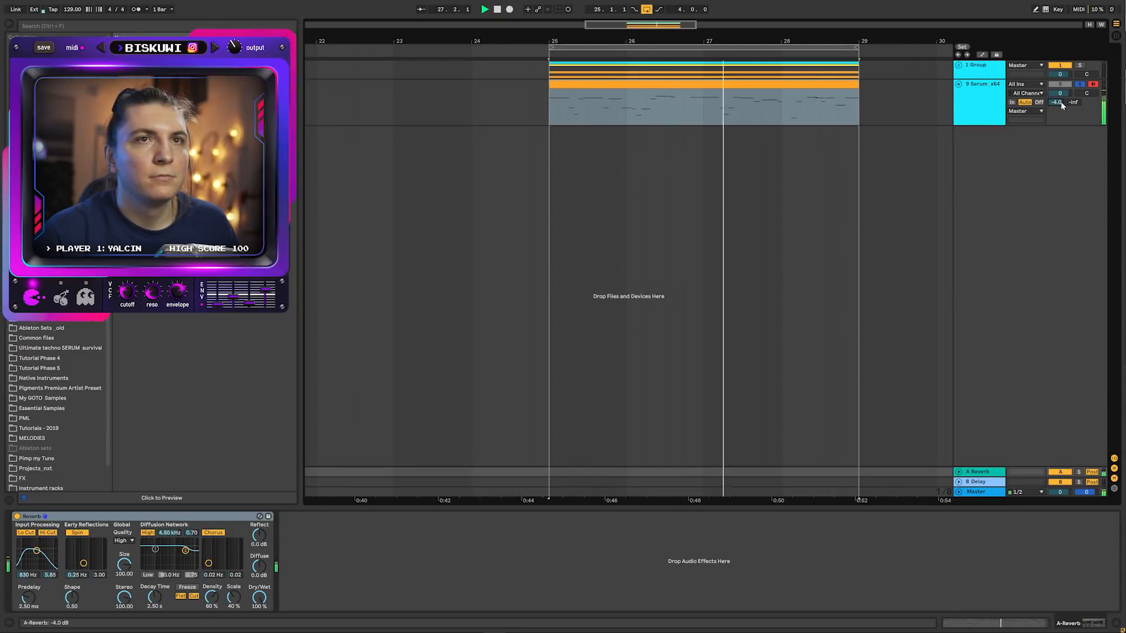
key(space)
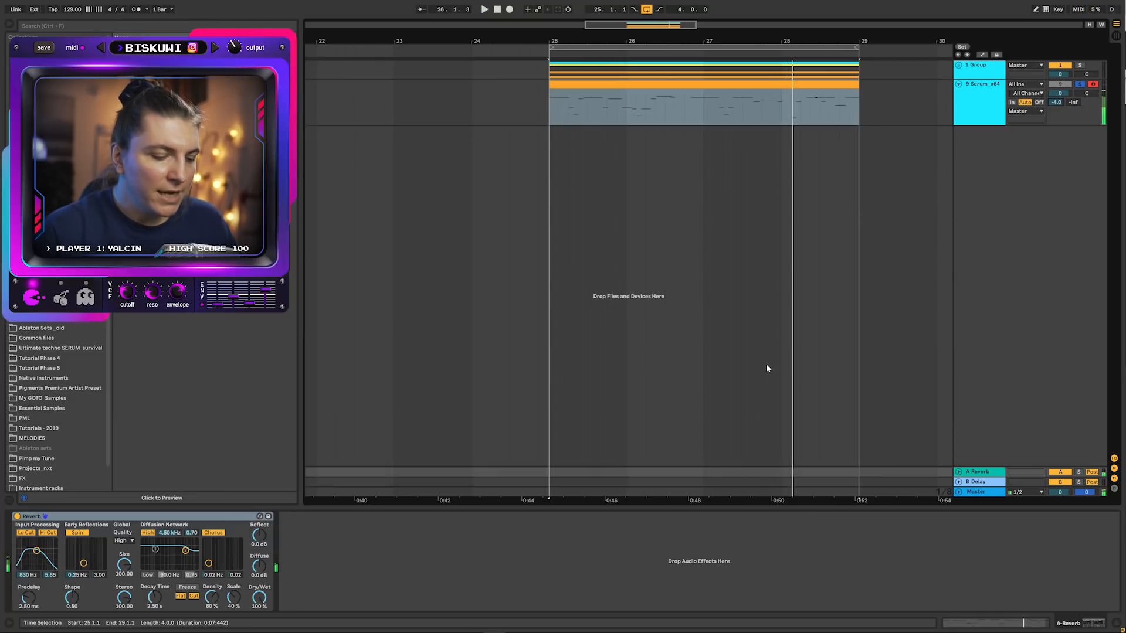
Add a Compressor after the Reverb on return A and set its lookahead to 10 ms.
key(ctrl+f)
text(com)
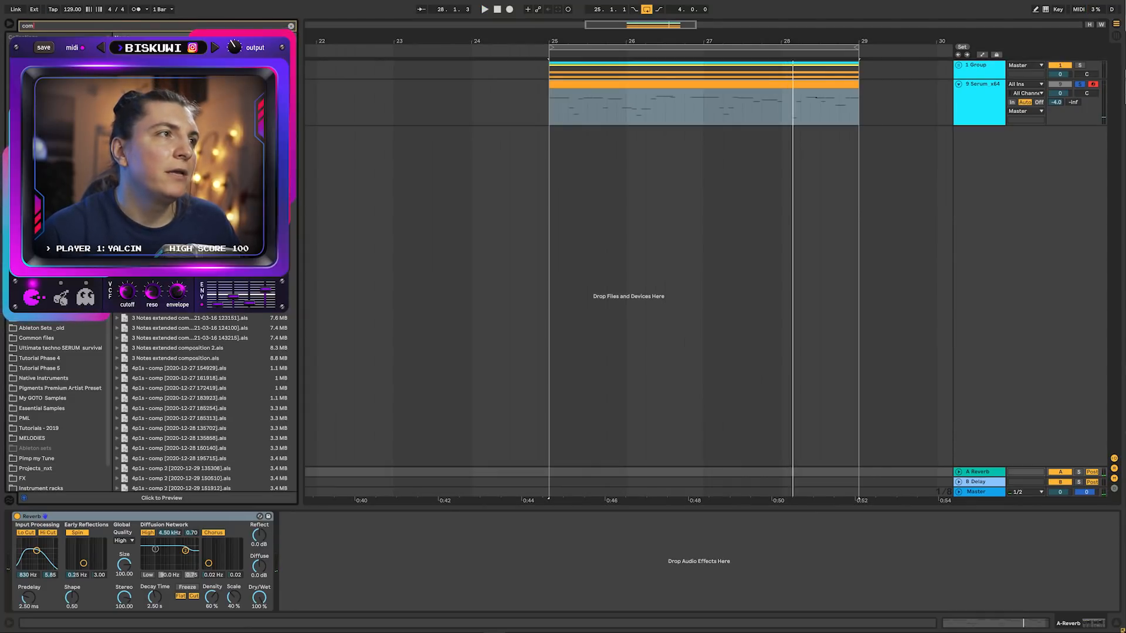
drag(285, 404, 302, 505)
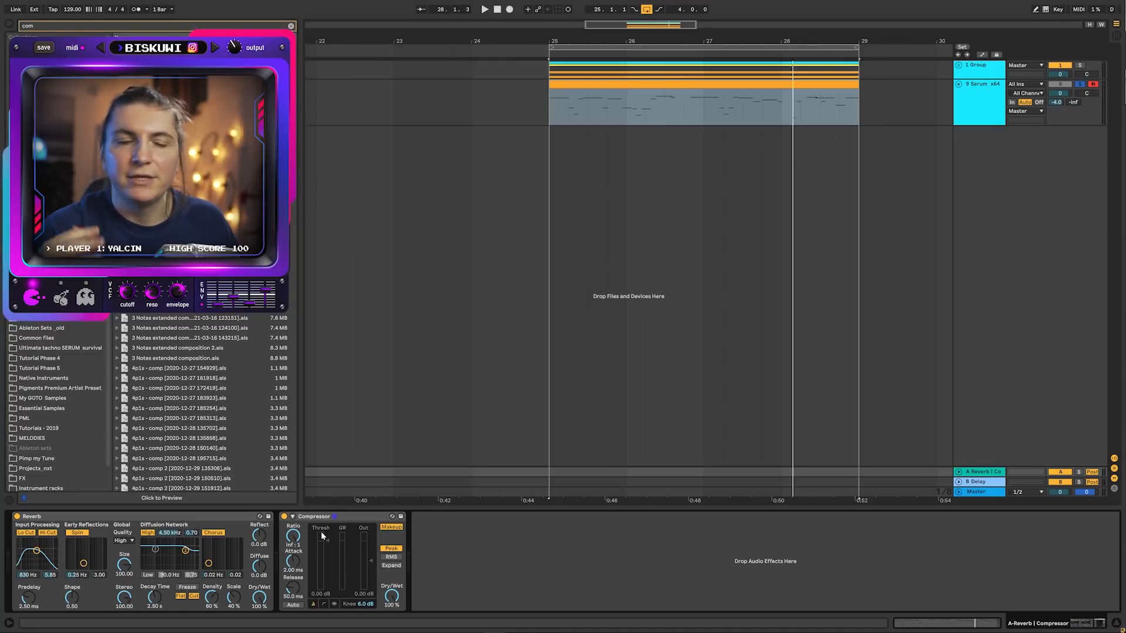
click(335, 604)
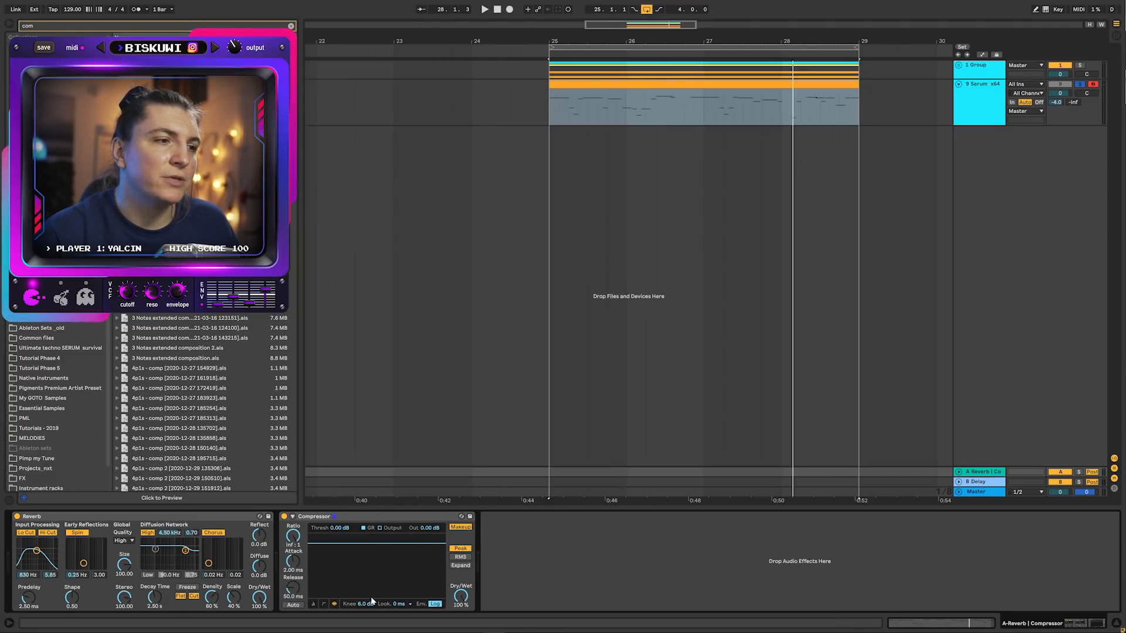
click(400, 627)
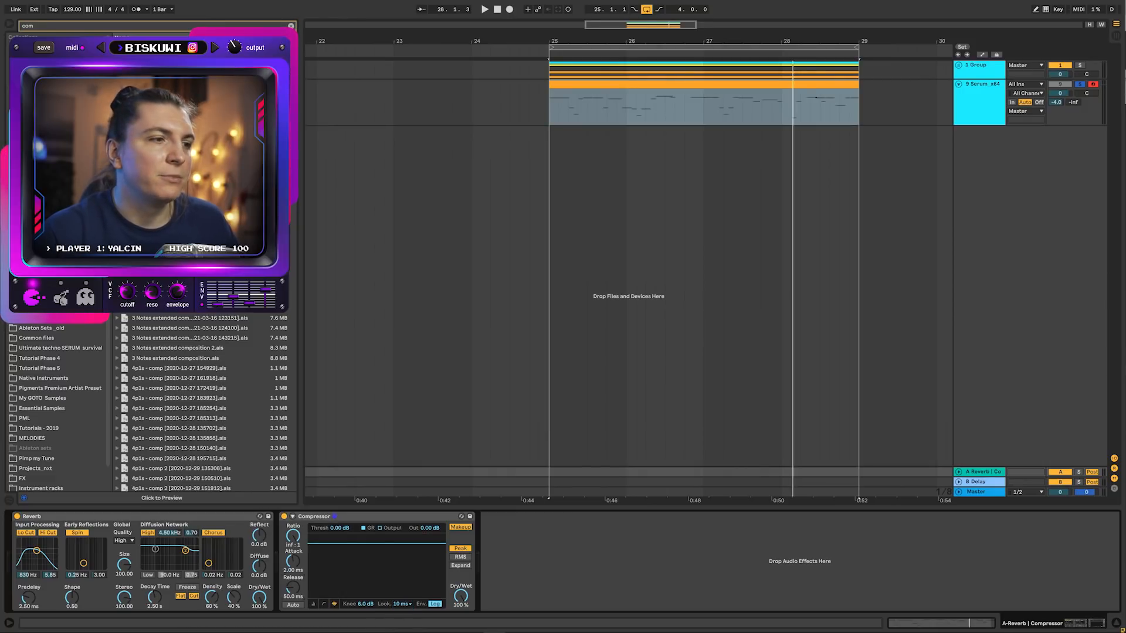
Sidechain the return's Compressor from track 9-Serum x64 and lower its threshold to -25.5 dB during playback.
click(312, 603)
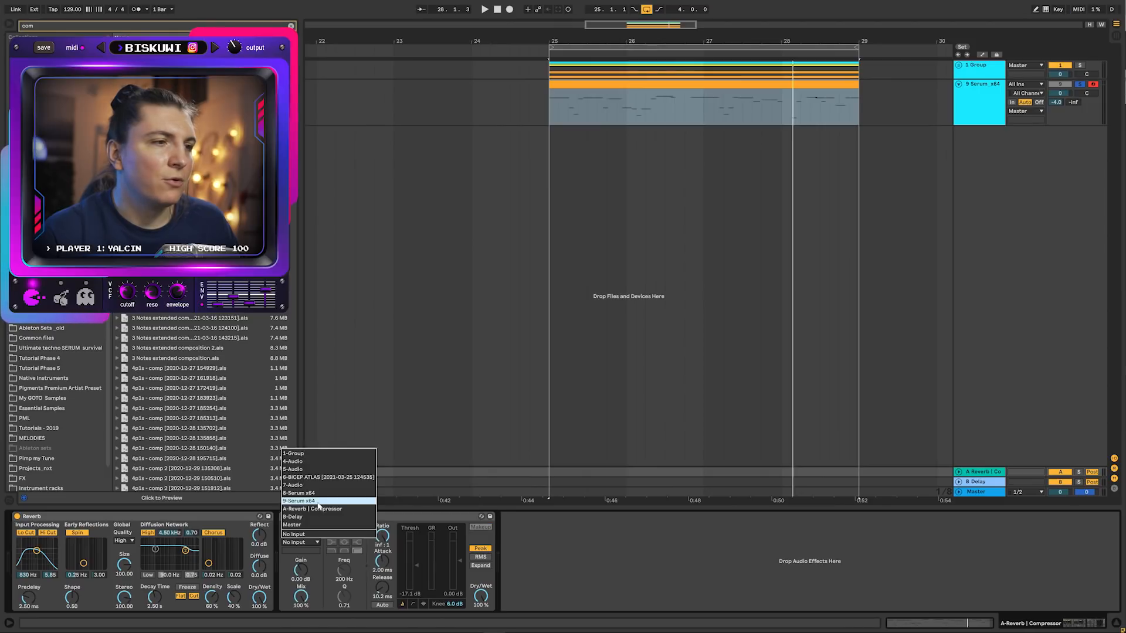
click(318, 502)
key(space)
mouse_move(403, 562)
mouse_down()
mouse_move(387, 572)
mouse_move(417, 575)
mouse_up()
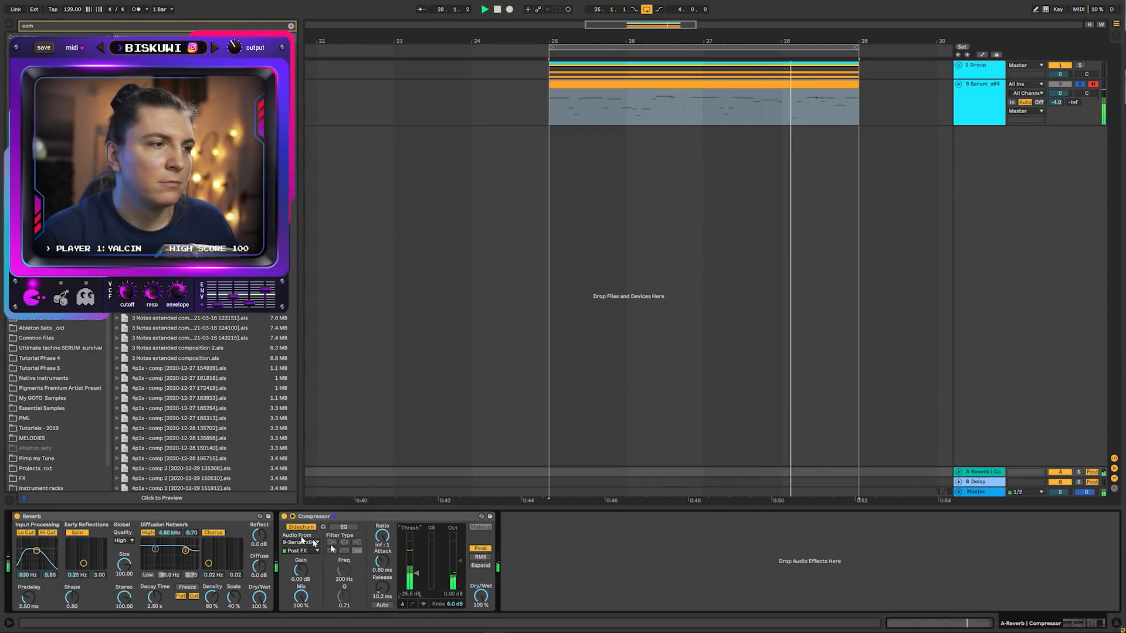
Examine the Serum track's oscillator page, Envelope 2 settings and effects chain.
click(819, 305)
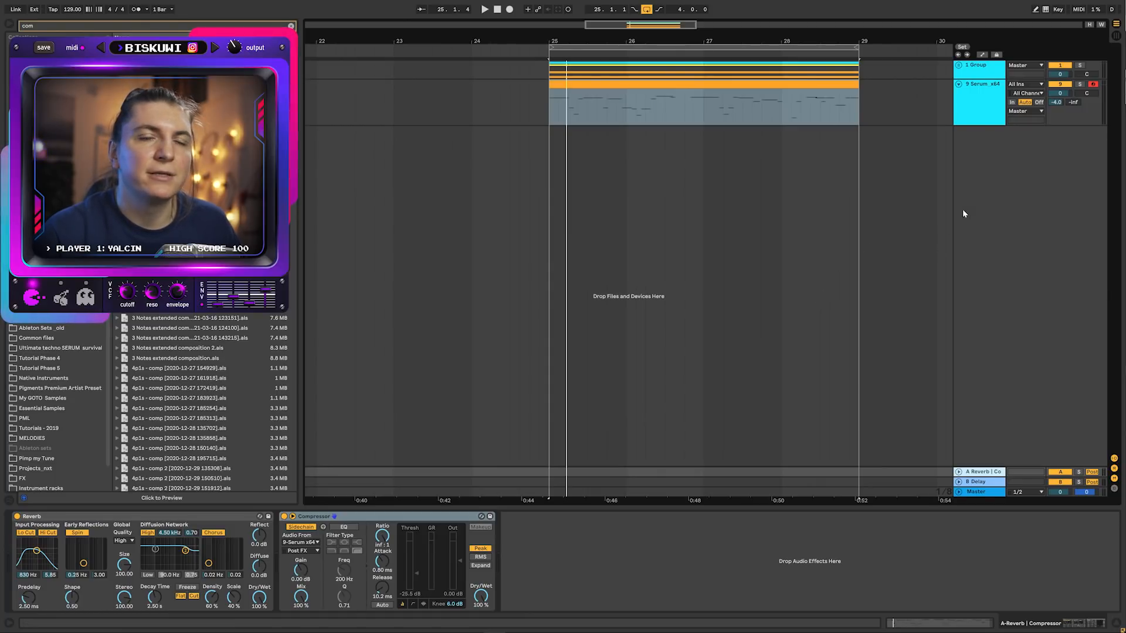
click(978, 103)
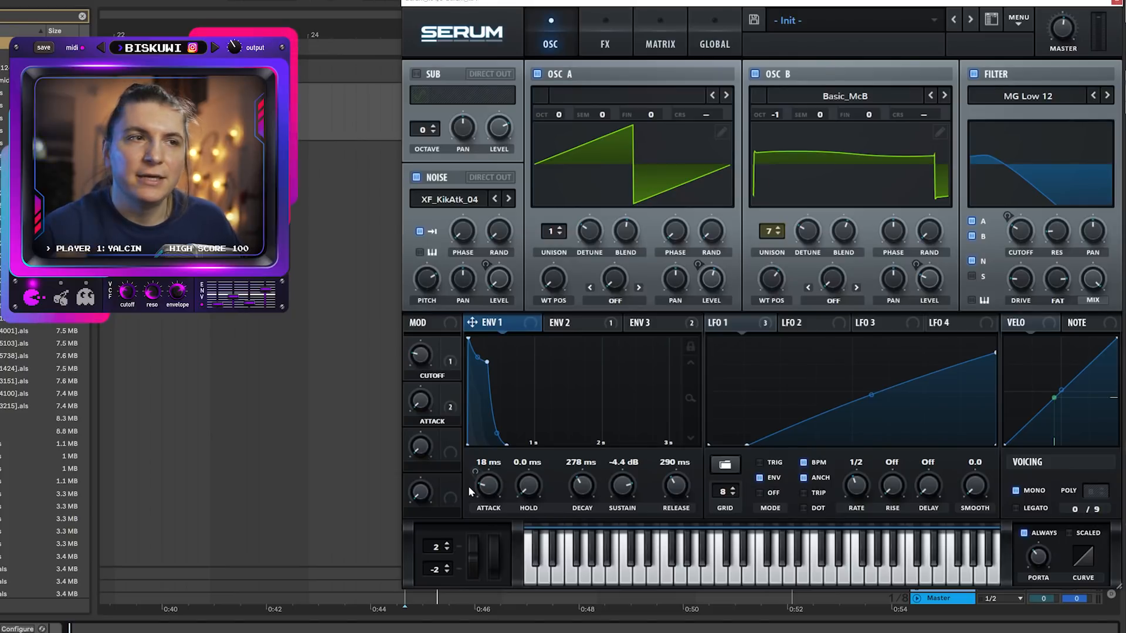
click(569, 323)
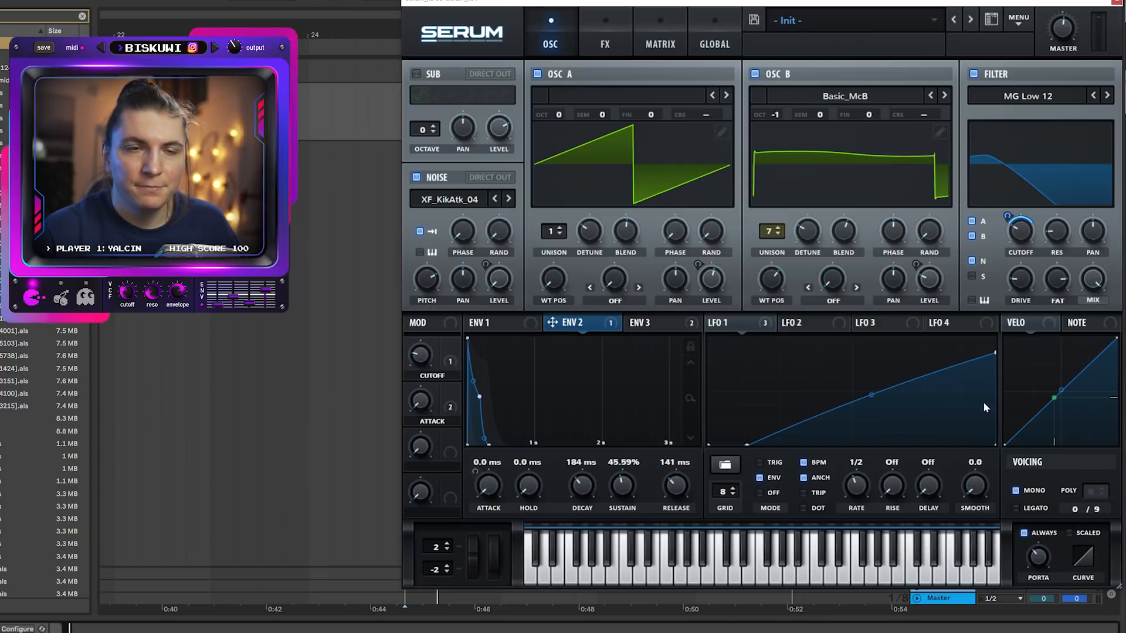
click(586, 47)
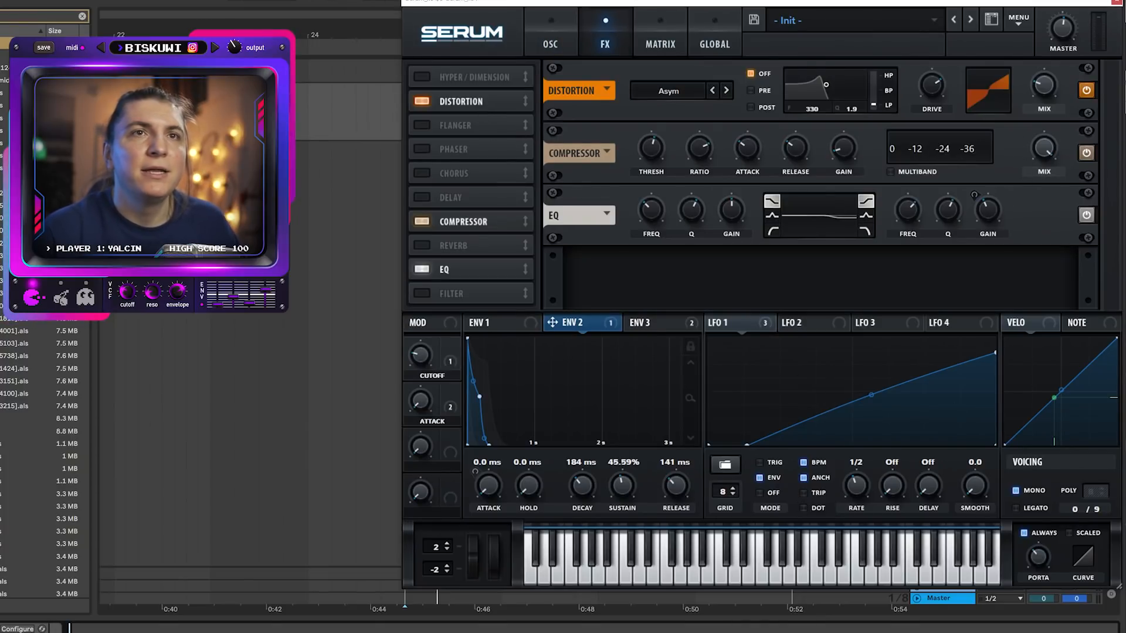
click(1116, 2)
Solo track 9 Instrument and play its loop to hear the macro-controlled sound.
click(1066, 90)
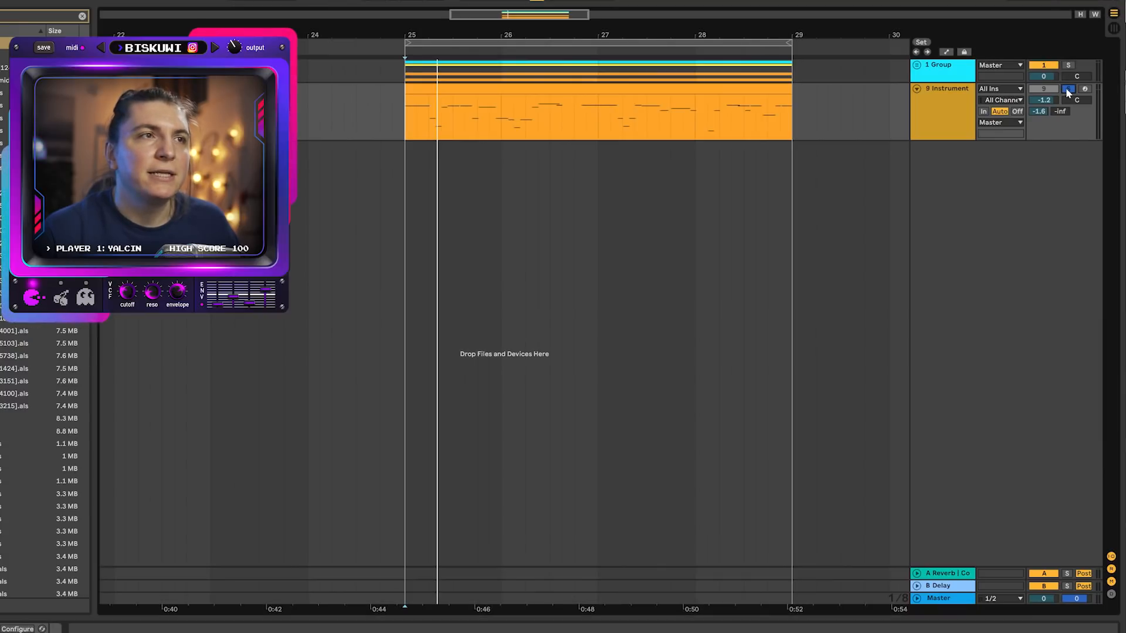
key(space)
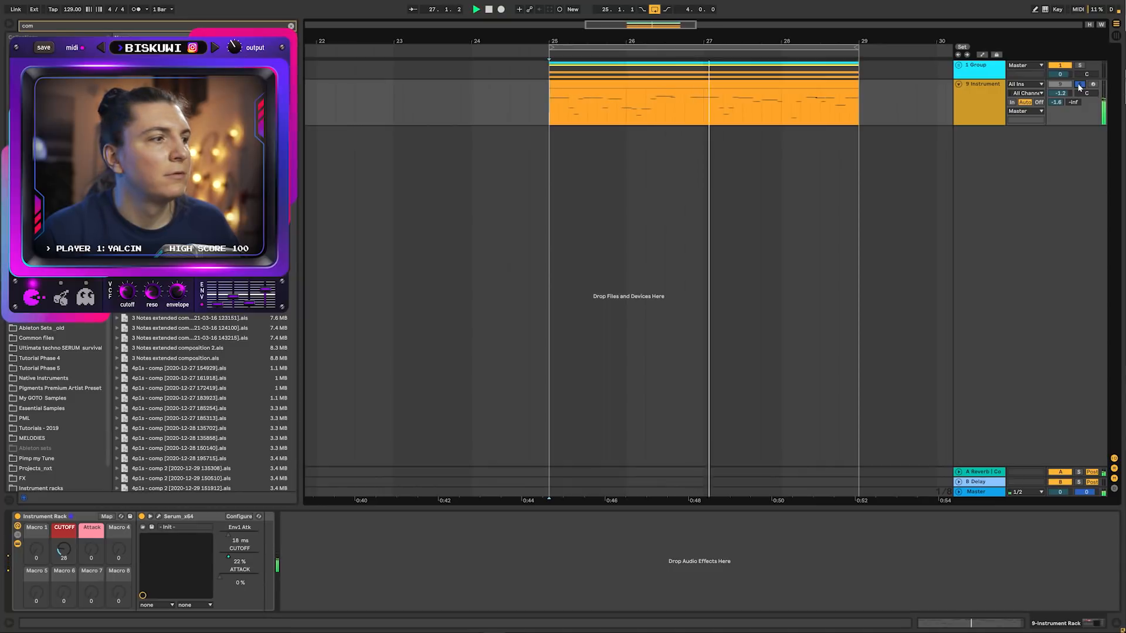
key(space)
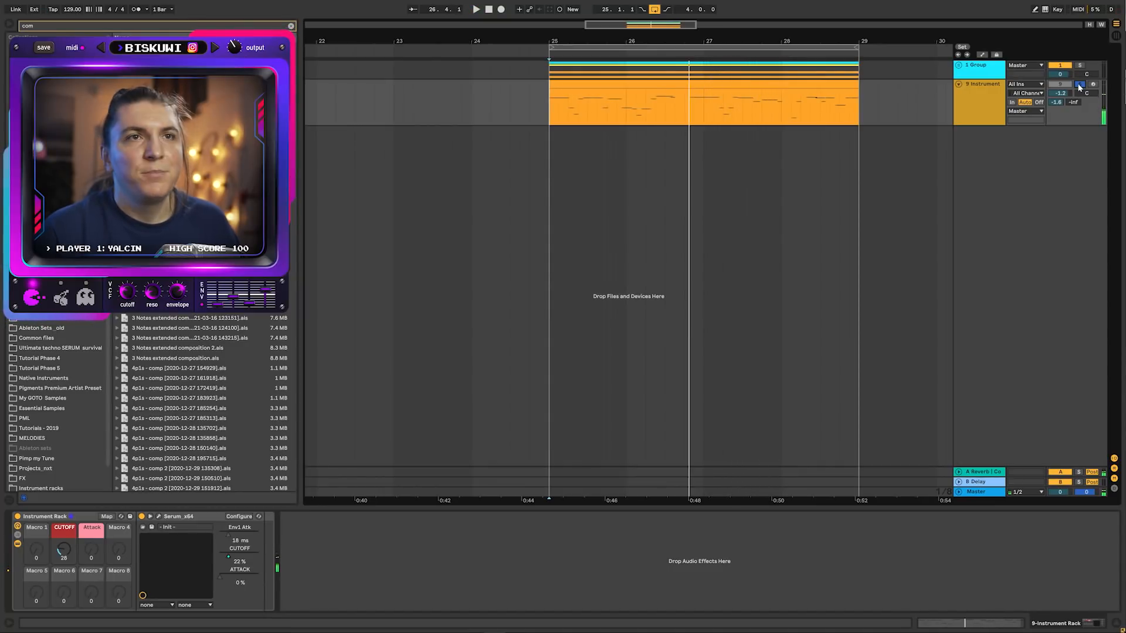
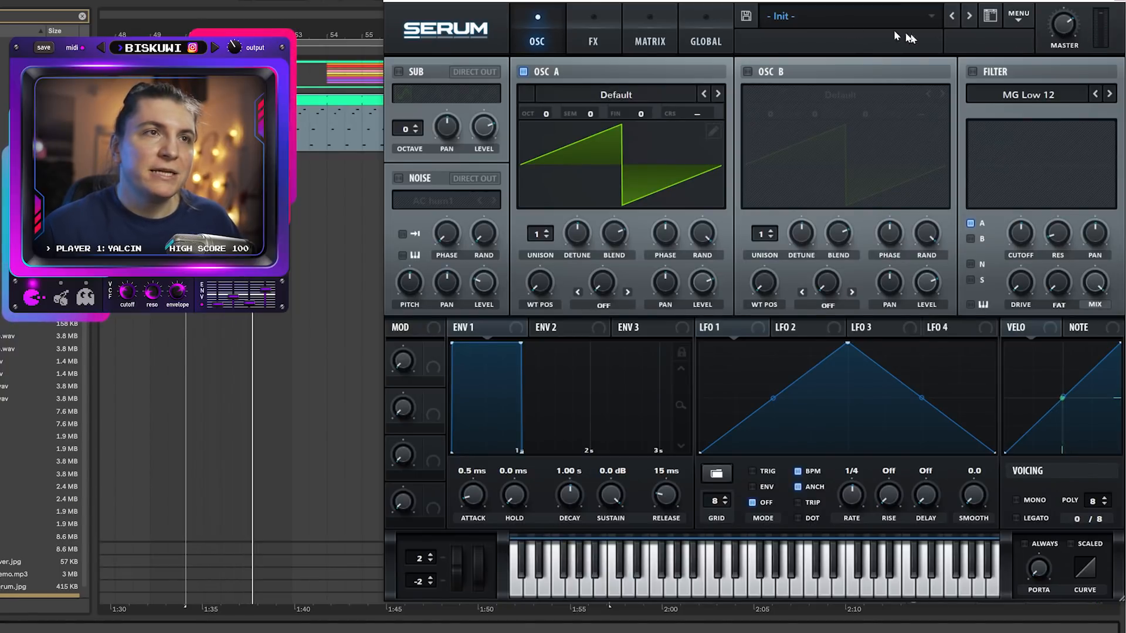
Load the Basic Mini wavetable into oscillator A of the initialized patch and adjust its wavetable position.
click(718, 94)
click(718, 94)
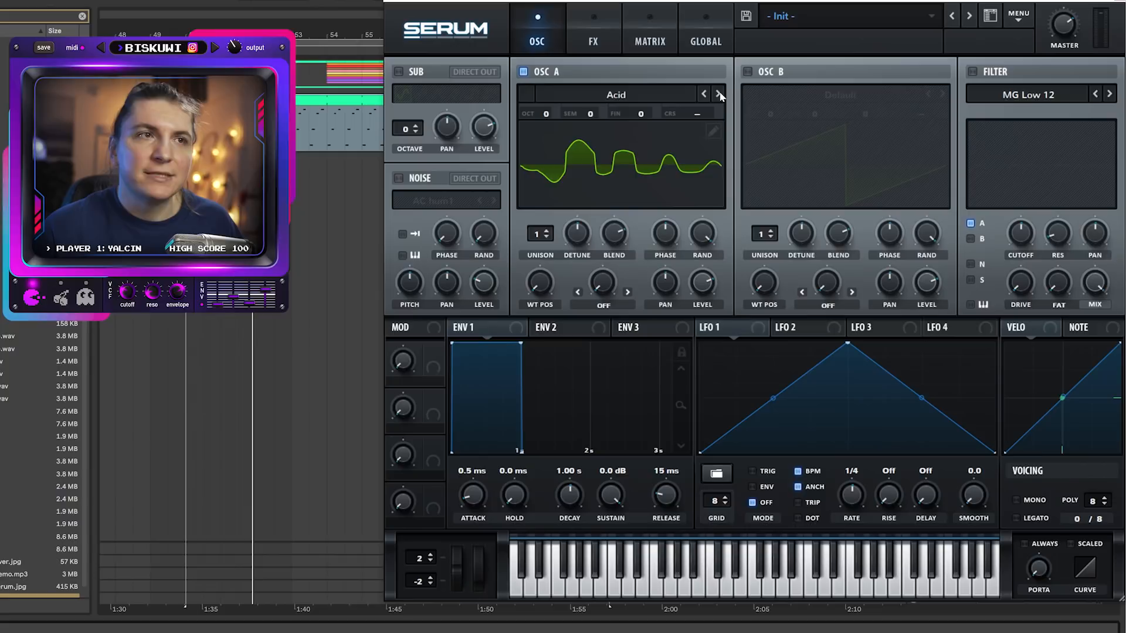
click(718, 94)
click(718, 95)
click(719, 94)
drag(540, 283, 541, 434)
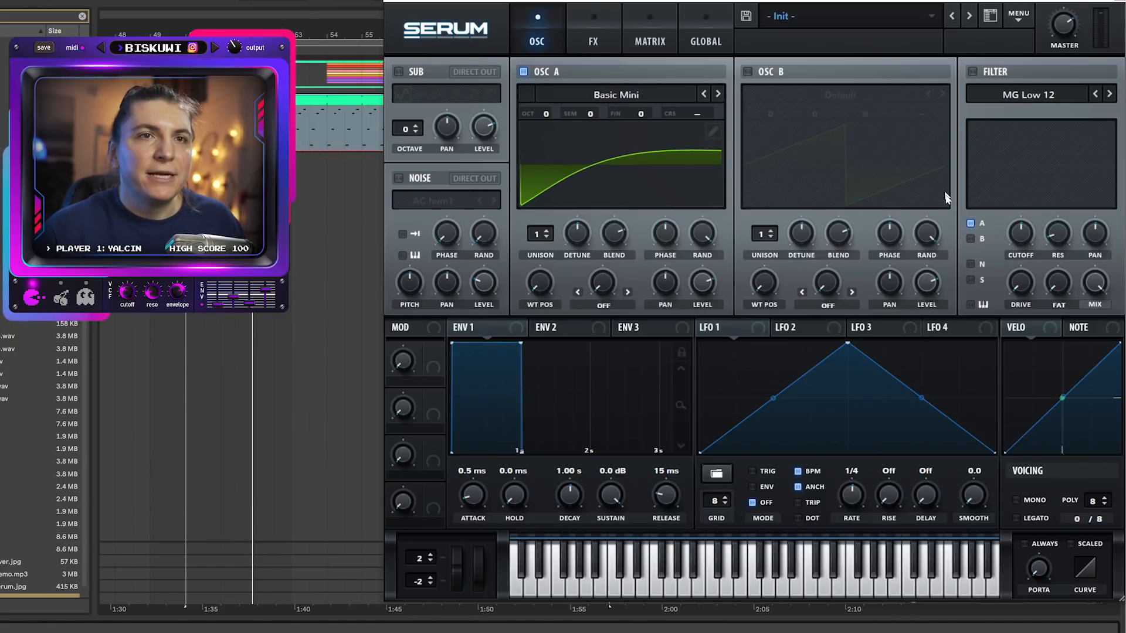
Shape Envelope 1 into a pluck with 304 ms decay, -23.4 dB sustain and 362 ms release.
drag(520, 343, 463, 428)
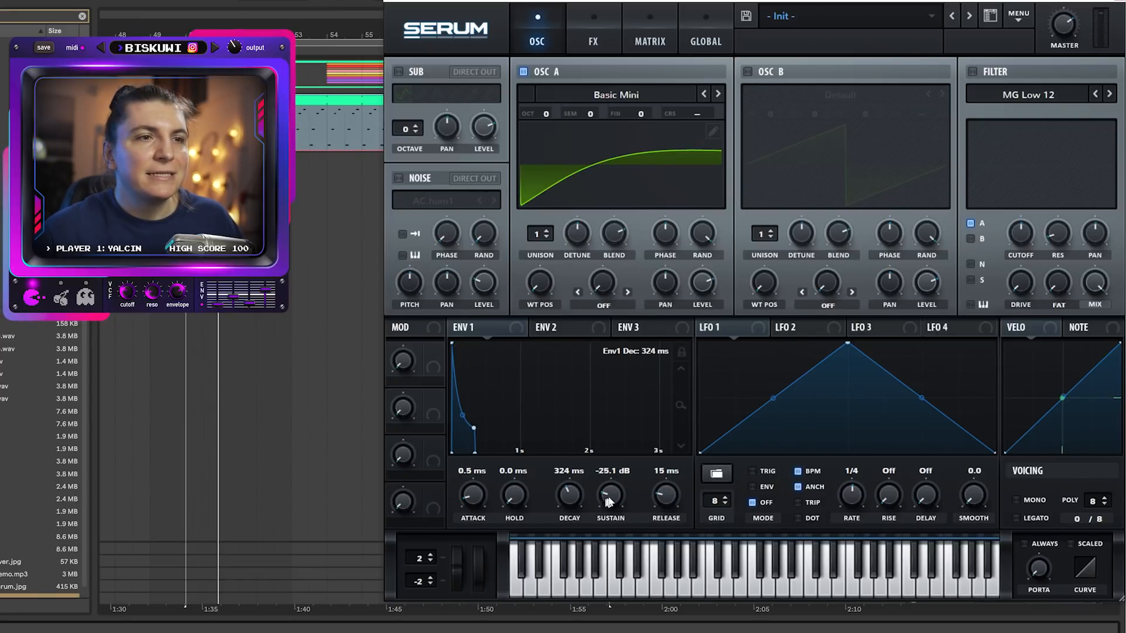
drag(671, 495, 669, 479)
drag(474, 428, 473, 423)
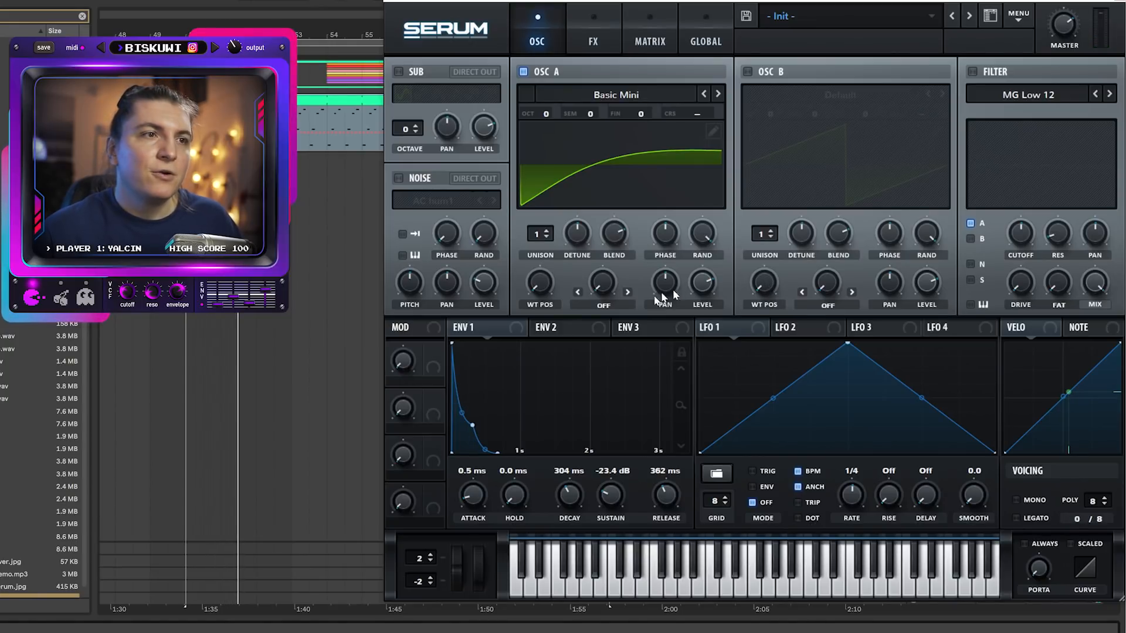
Enable the MG Low 12 filter and modulate its lowered cutoff with Envelope 2 at 246 ms decay and 0% sustain.
click(552, 330)
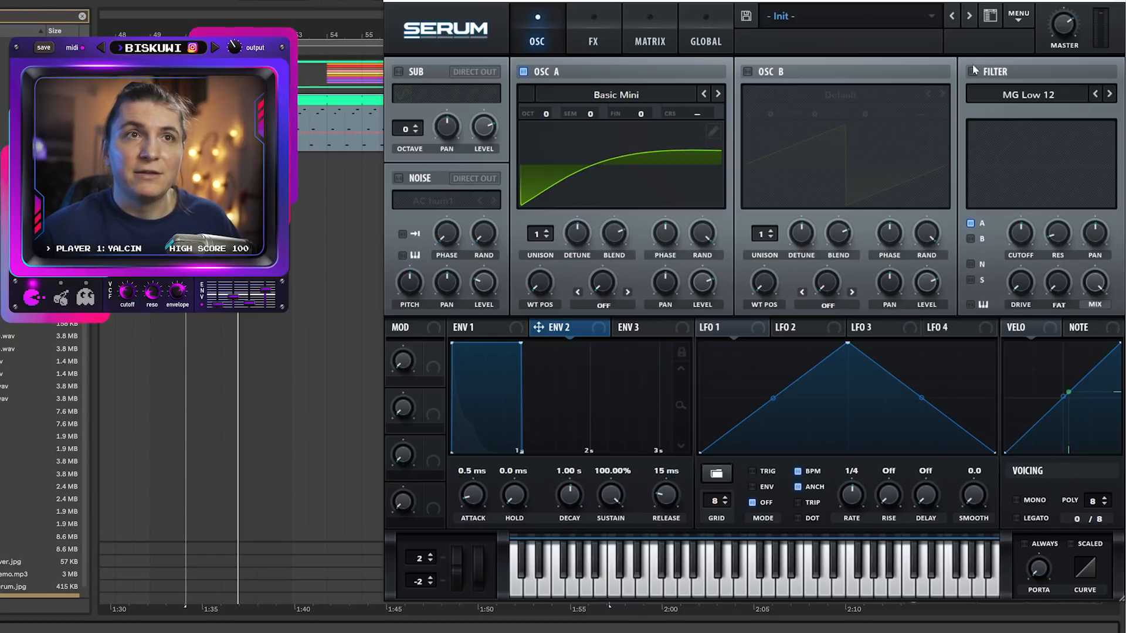
click(972, 71)
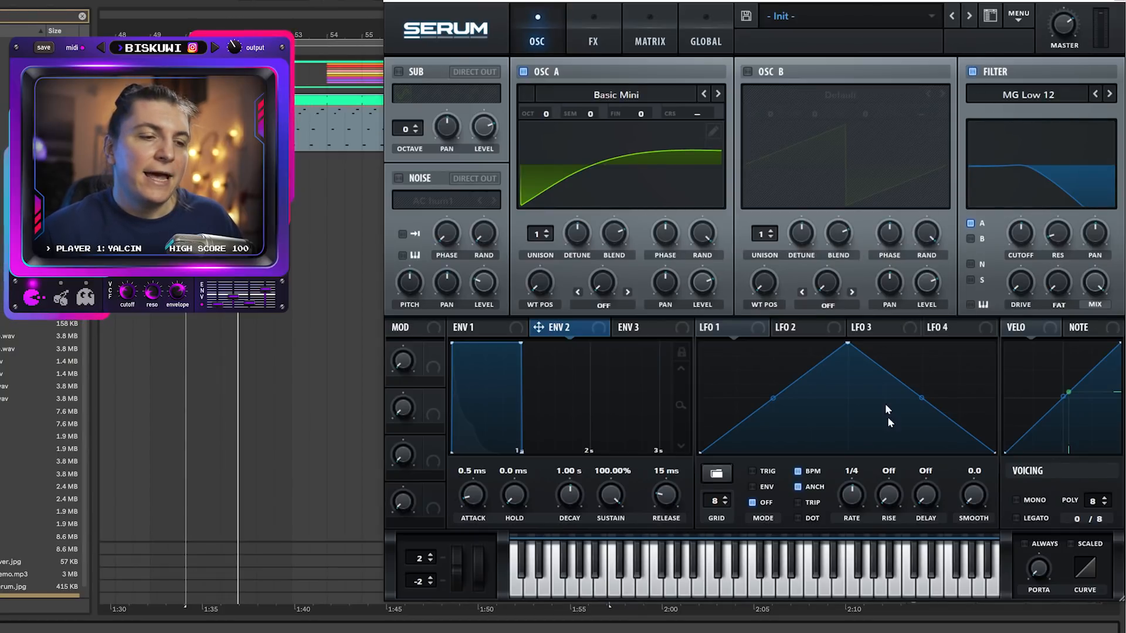
drag(523, 344, 526, 501)
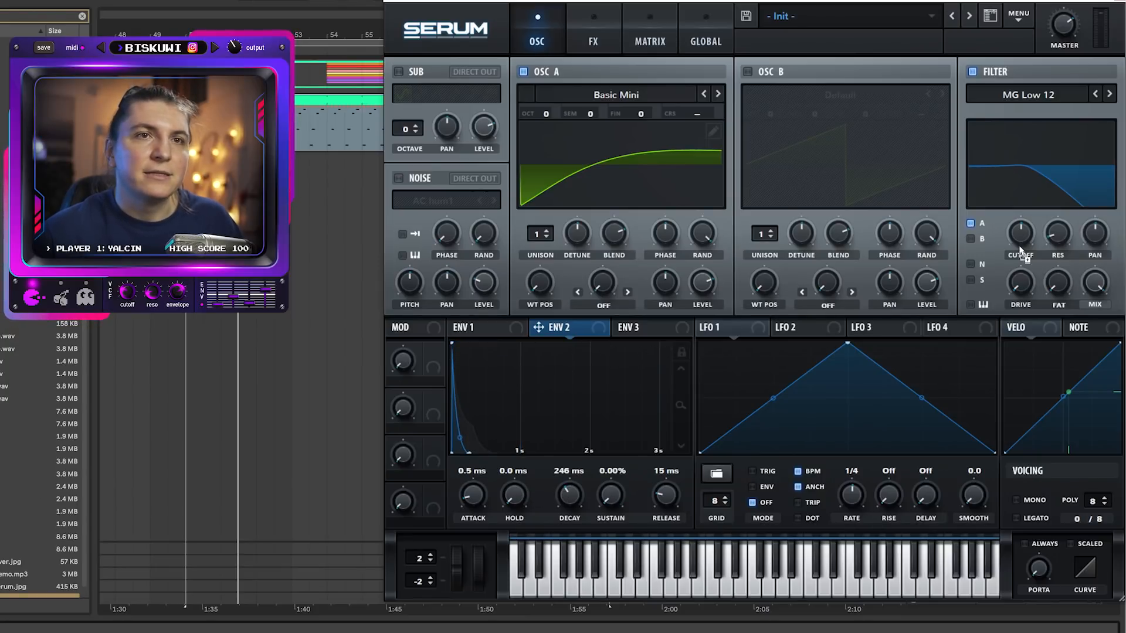
drag(1033, 237, 1022, 275)
drag(1007, 218, 1005, 246)
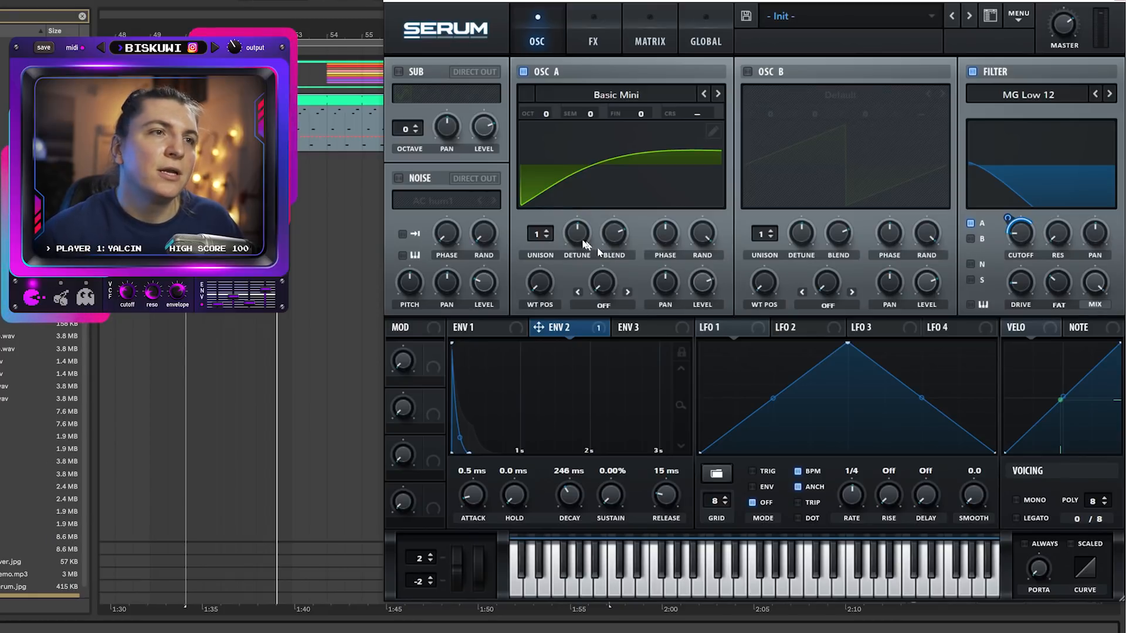
Set oscillator A to 7 unison voices and reduce their detune during playback.
drag(535, 236, 547, 176)
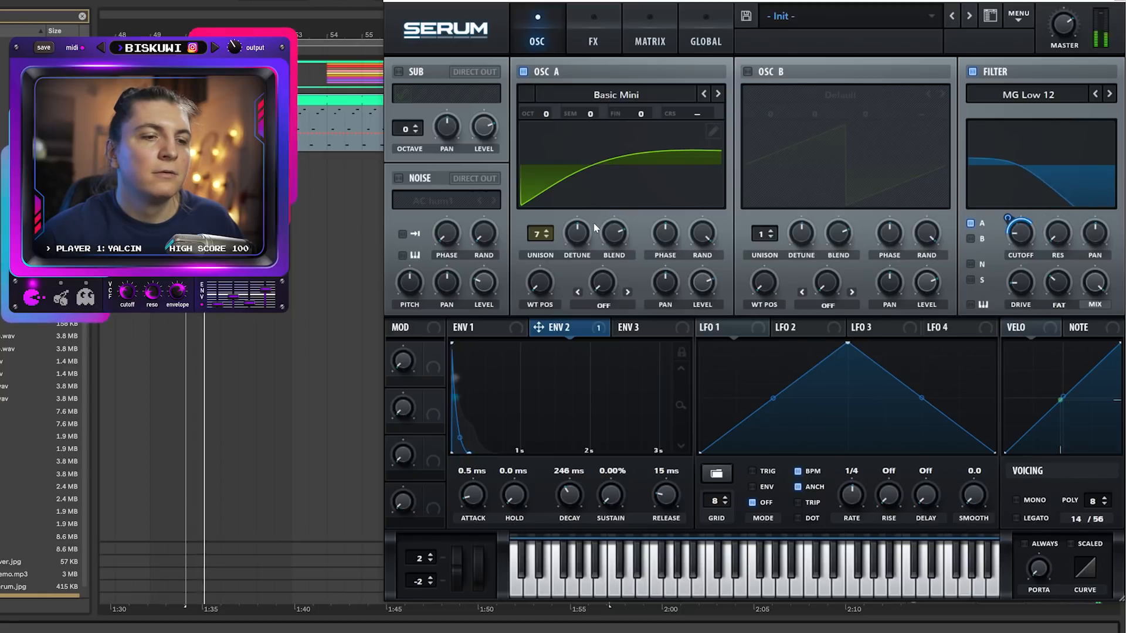
drag(578, 228, 617, 236)
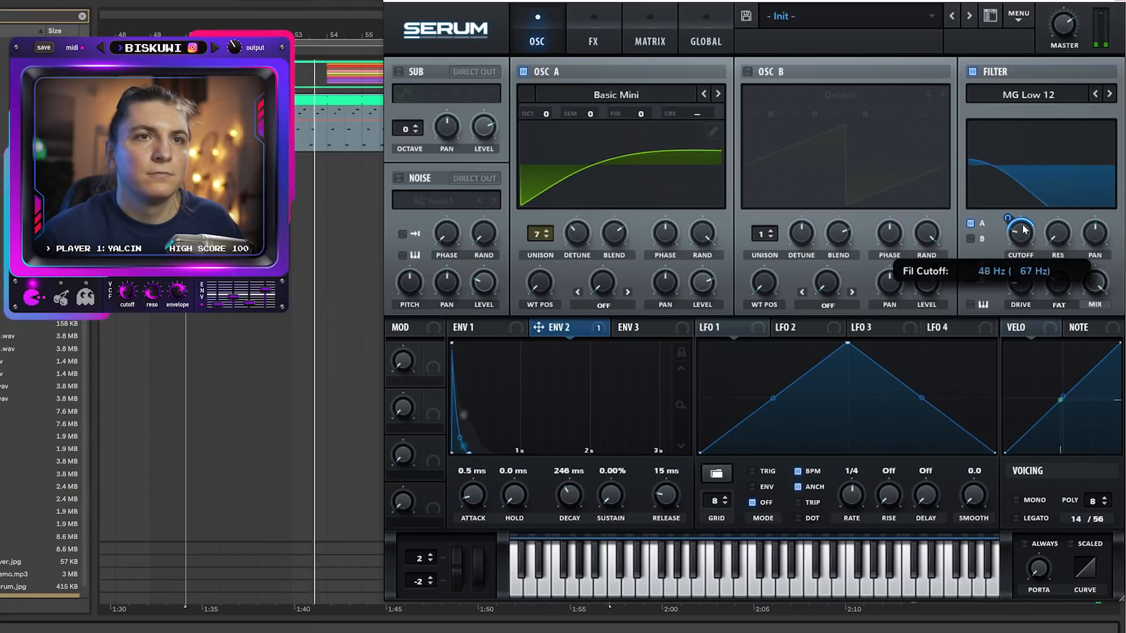
Enable oscillator B with a square wave from the Basic Shapes wavetable and route it through the filter.
click(748, 72)
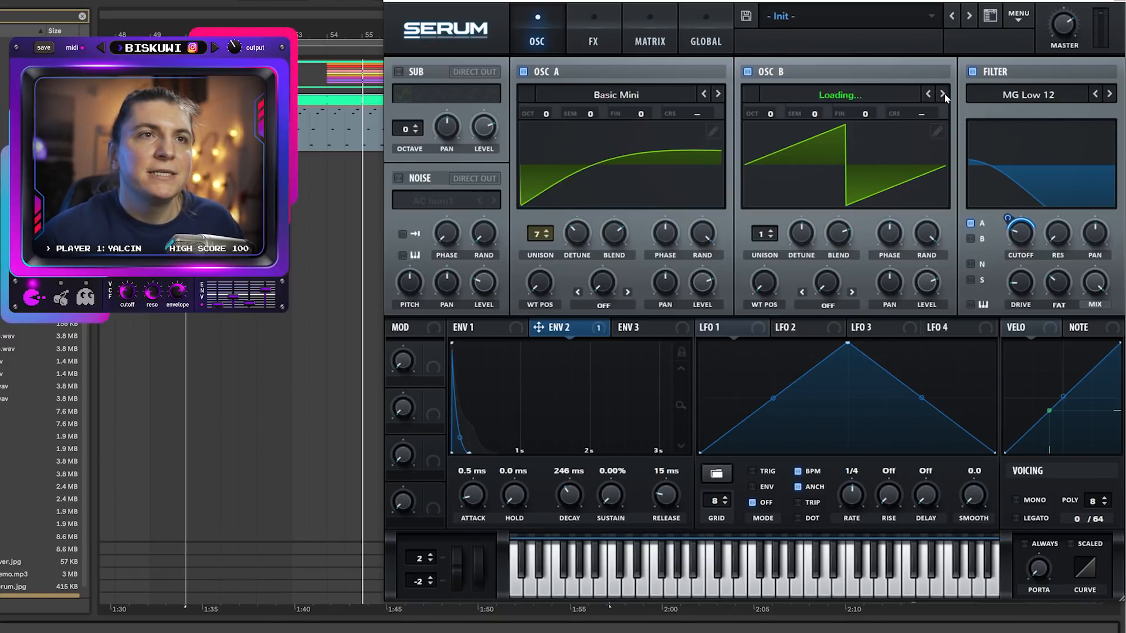
click(944, 94)
click(943, 94)
click(943, 94)
click(943, 95)
drag(853, 156, 899, 134)
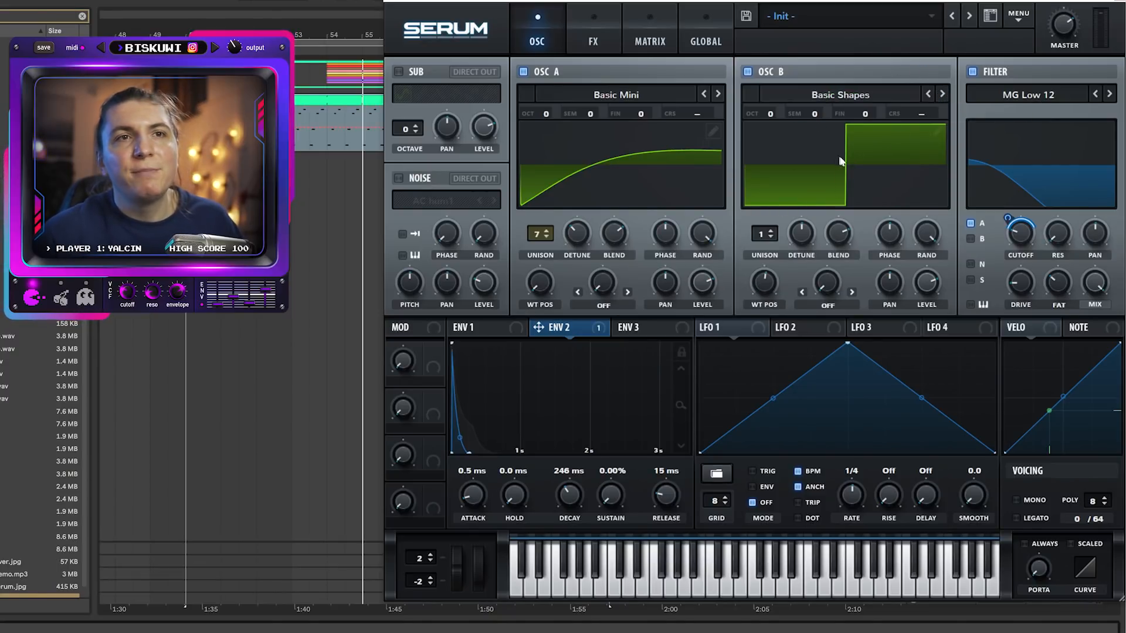
click(967, 235)
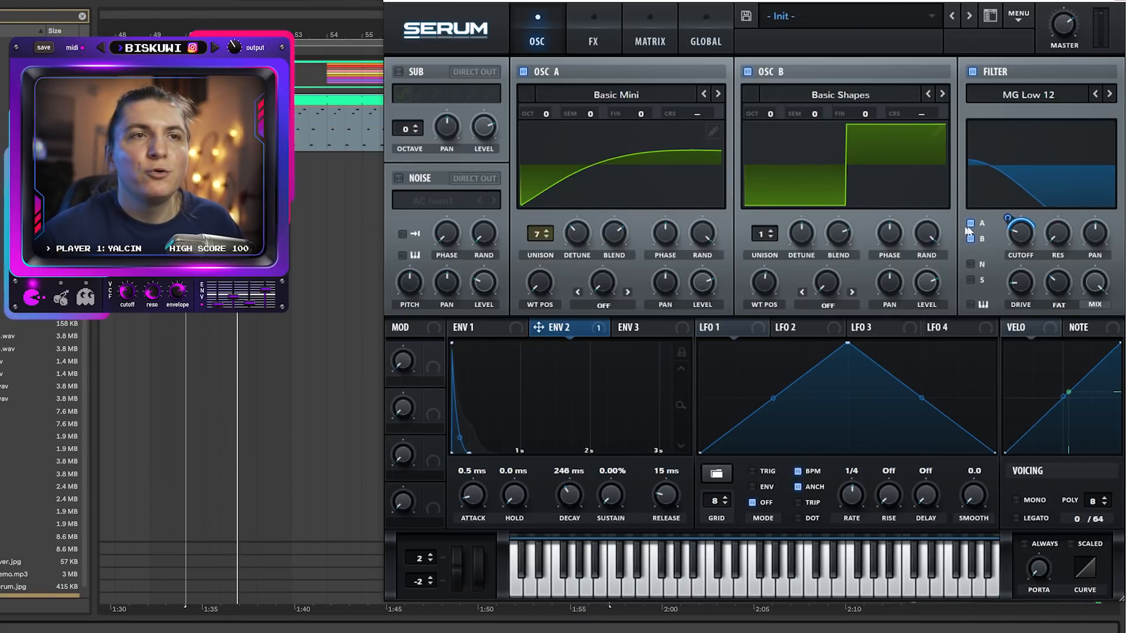
Shift oscillator B's wavetable position to a narrower pulse, lower its level and set 3 unison voices.
drag(769, 287, 770, 283)
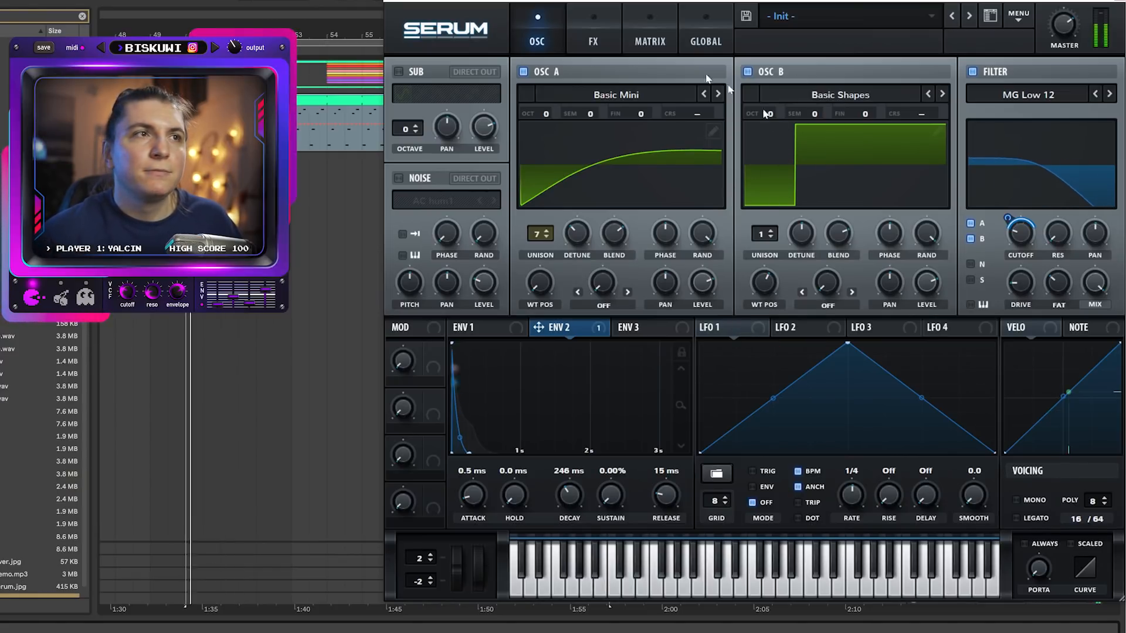
drag(926, 284, 926, 329)
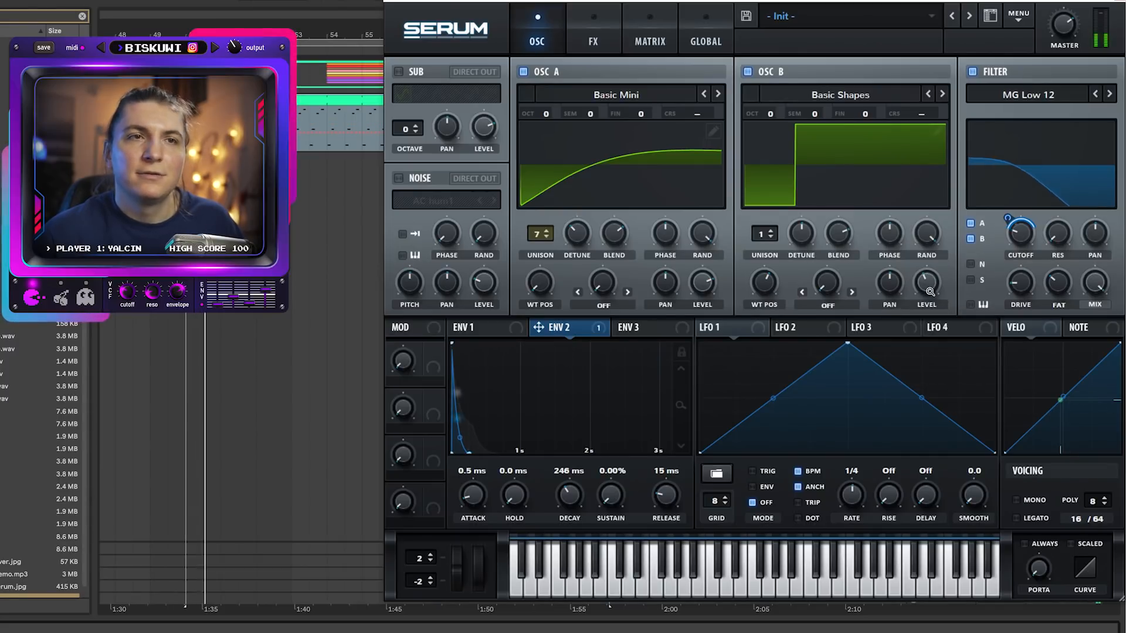
drag(760, 236, 771, 208)
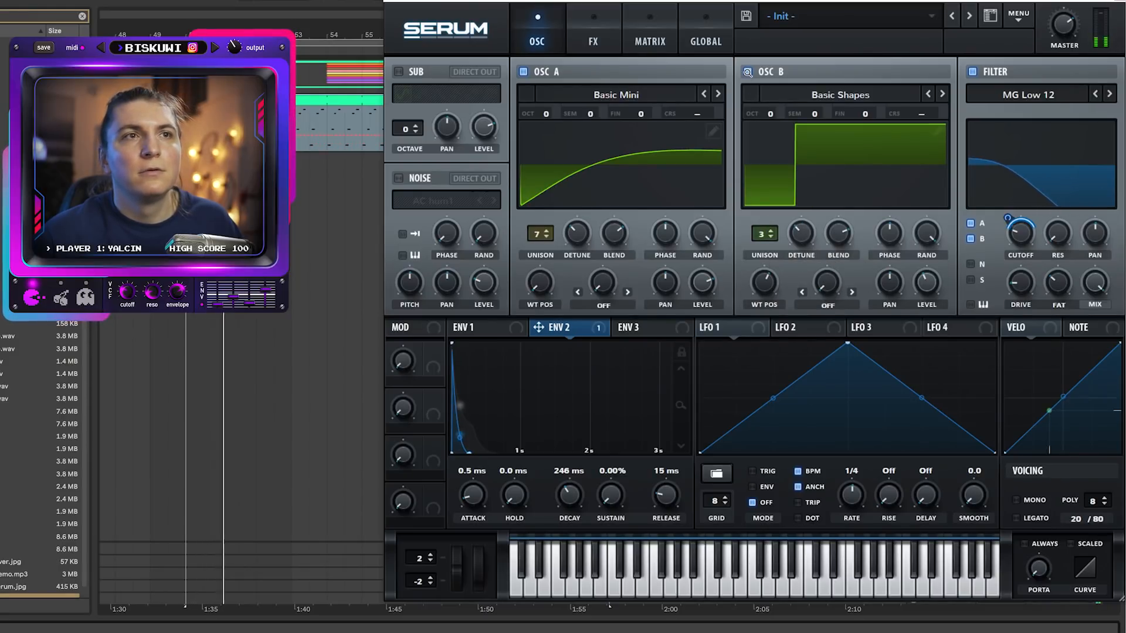
Enable the noise oscillator and load the Claps LR 1 sample from the Attacks_Misc category.
click(398, 178)
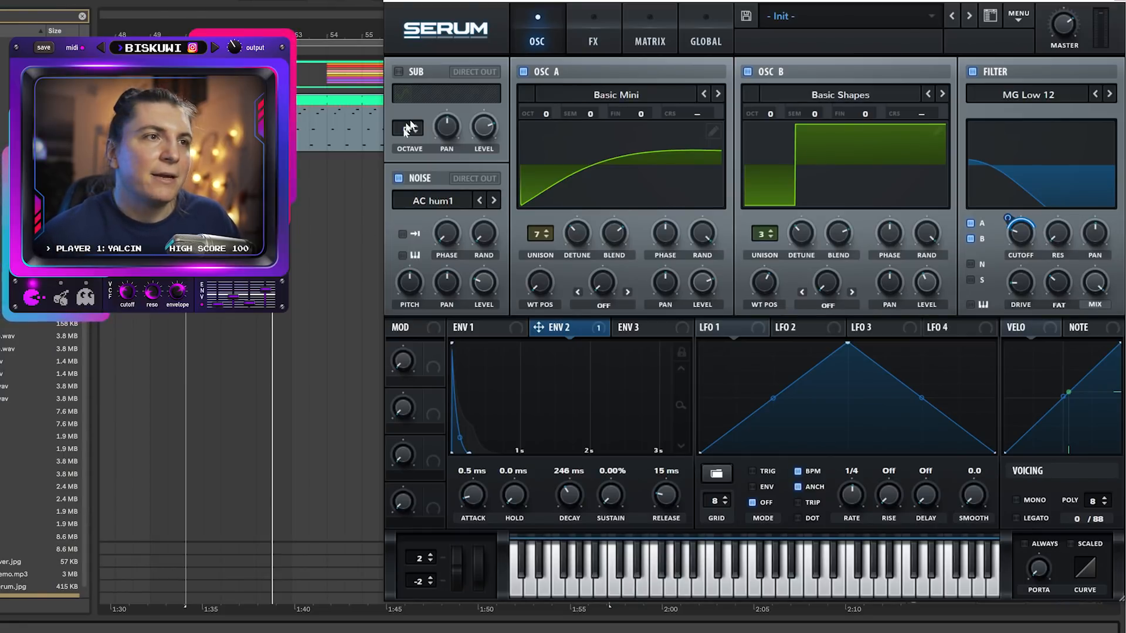
click(441, 201)
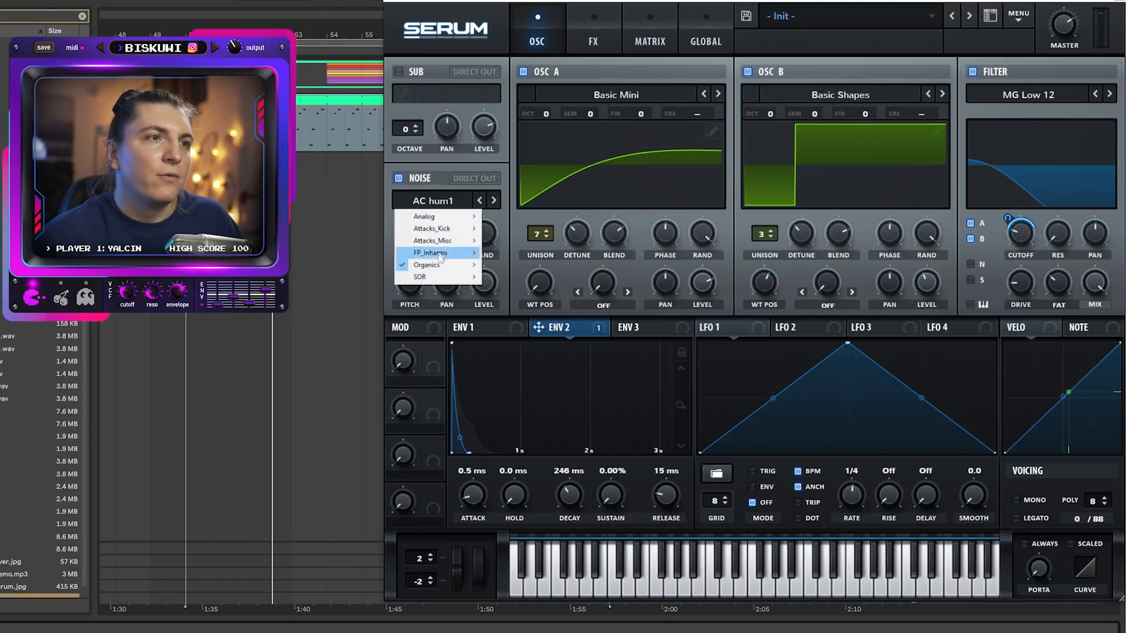
mouse_move(443, 242)
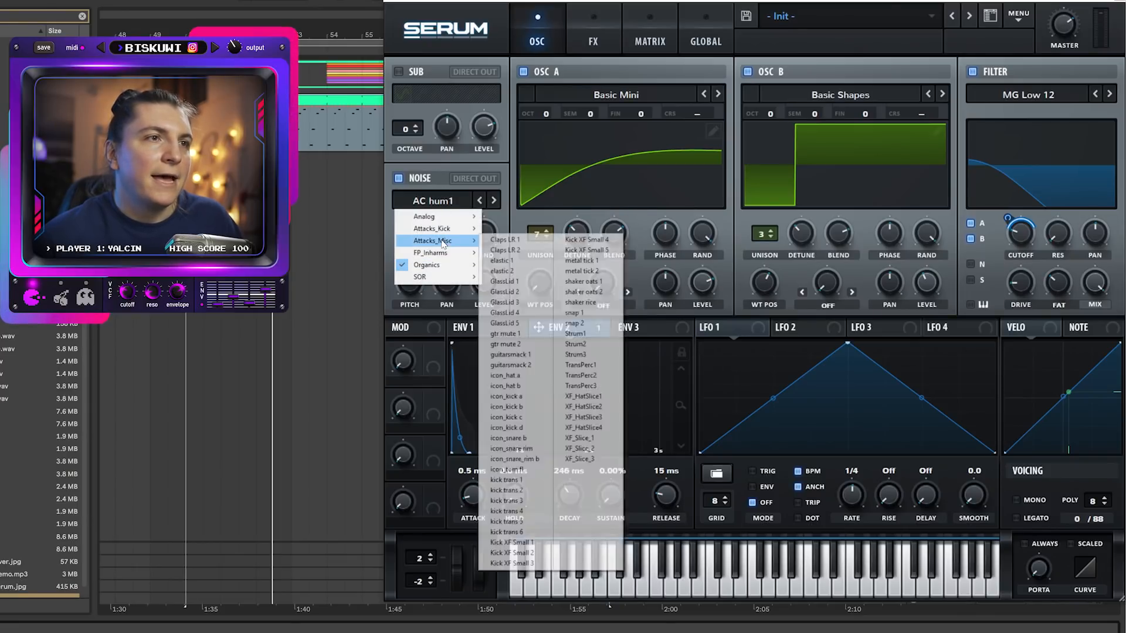
click(533, 242)
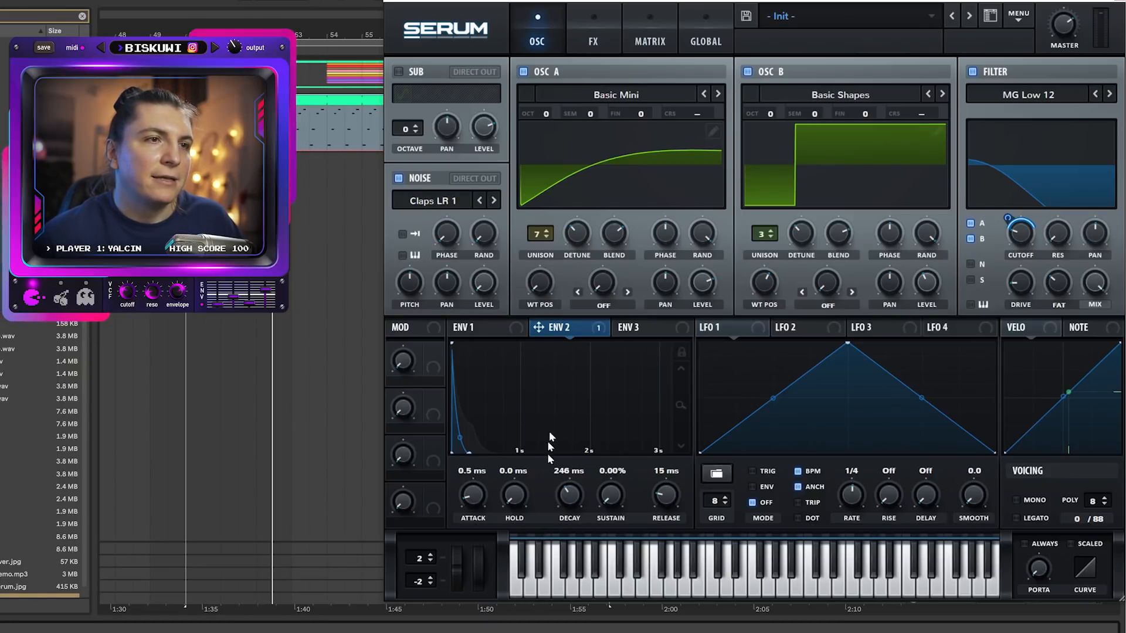
Modulate the noise oscillator's level with Envelope 2, adjust the amount and play the loop.
drag(473, 284, 473, 283)
drag(470, 267, 474, 304)
key(space)
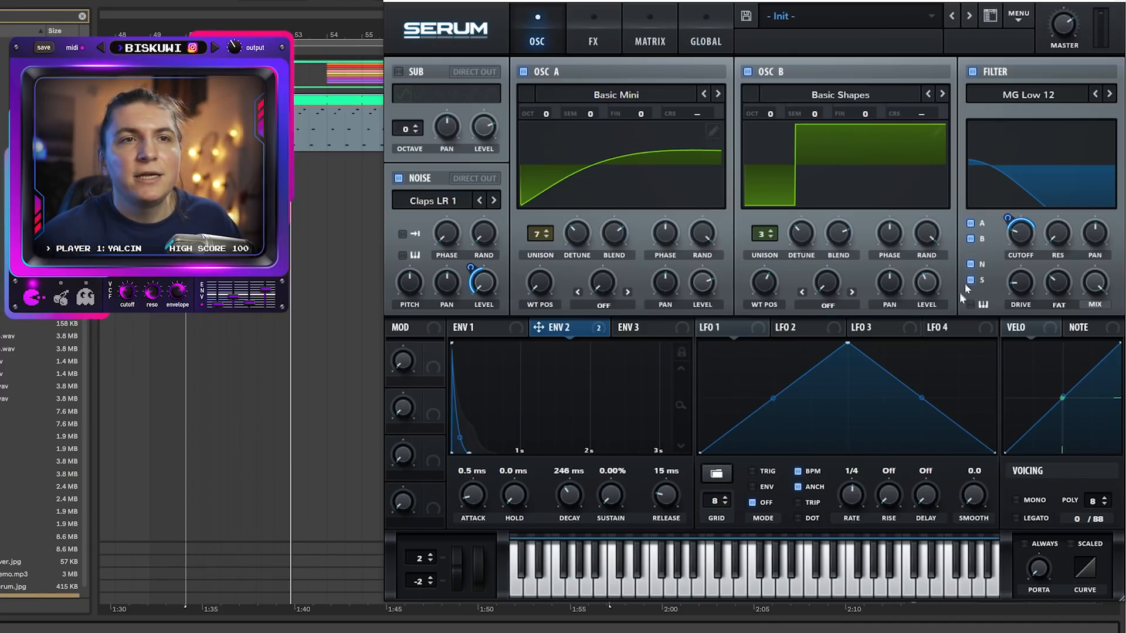
Modulate the filter cutoff from the Note source instead of filter key tracking, and bend the Note curve upward.
click(970, 305)
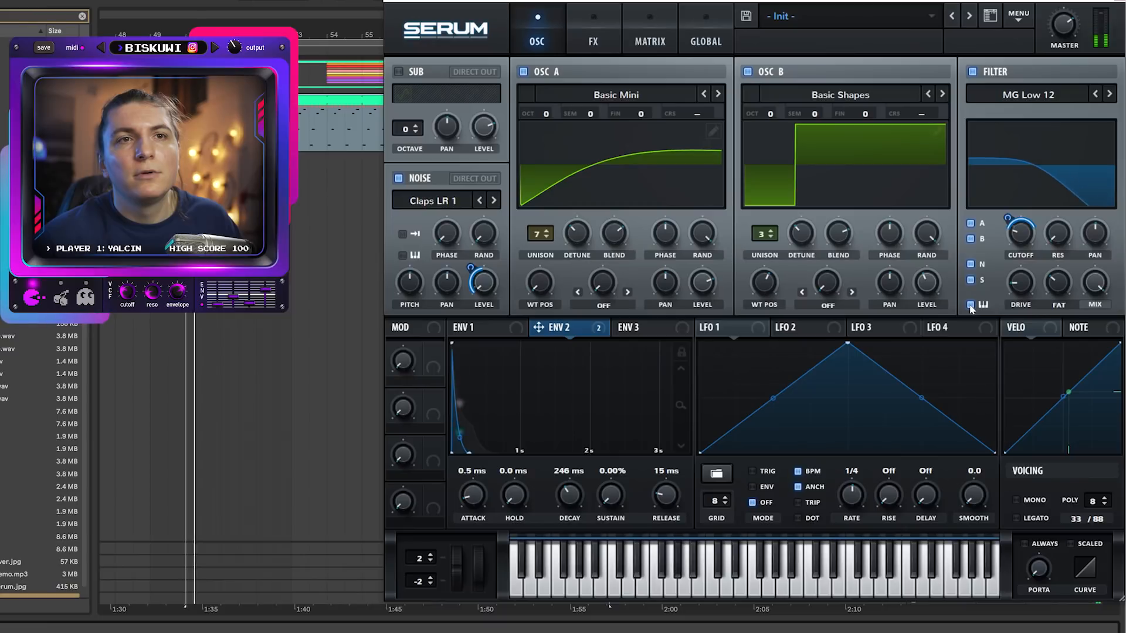
click(970, 305)
click(1082, 331)
drag(1095, 332, 1008, 218)
key(space)
drag(1059, 402, 1057, 376)
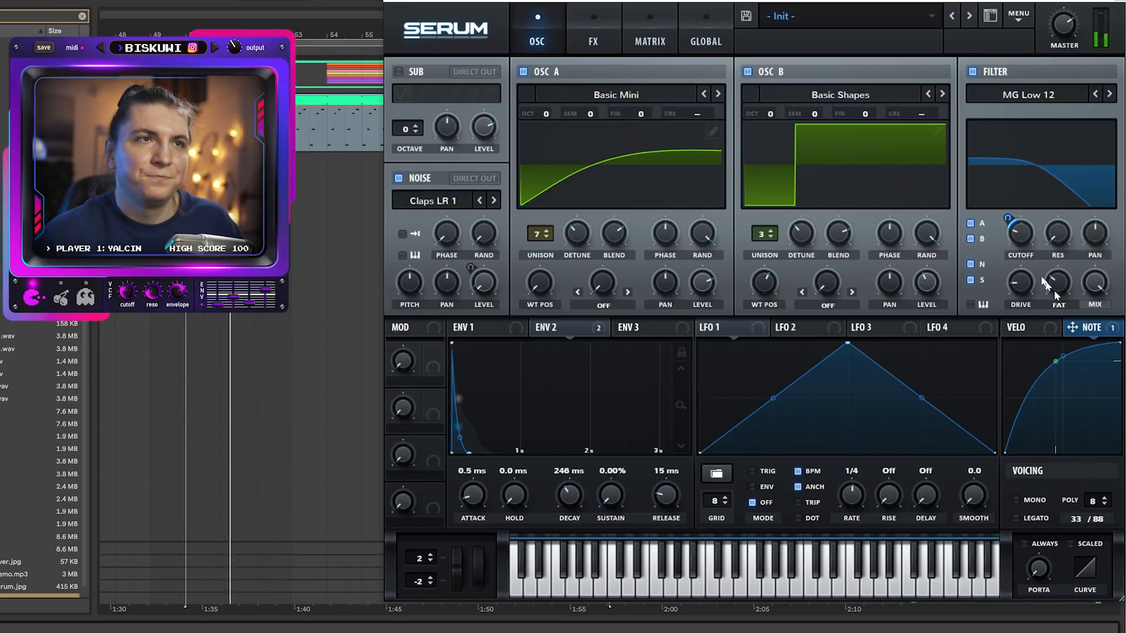
Add the Distortion effect in Diode 1 mode and adjust its drive.
click(593, 30)
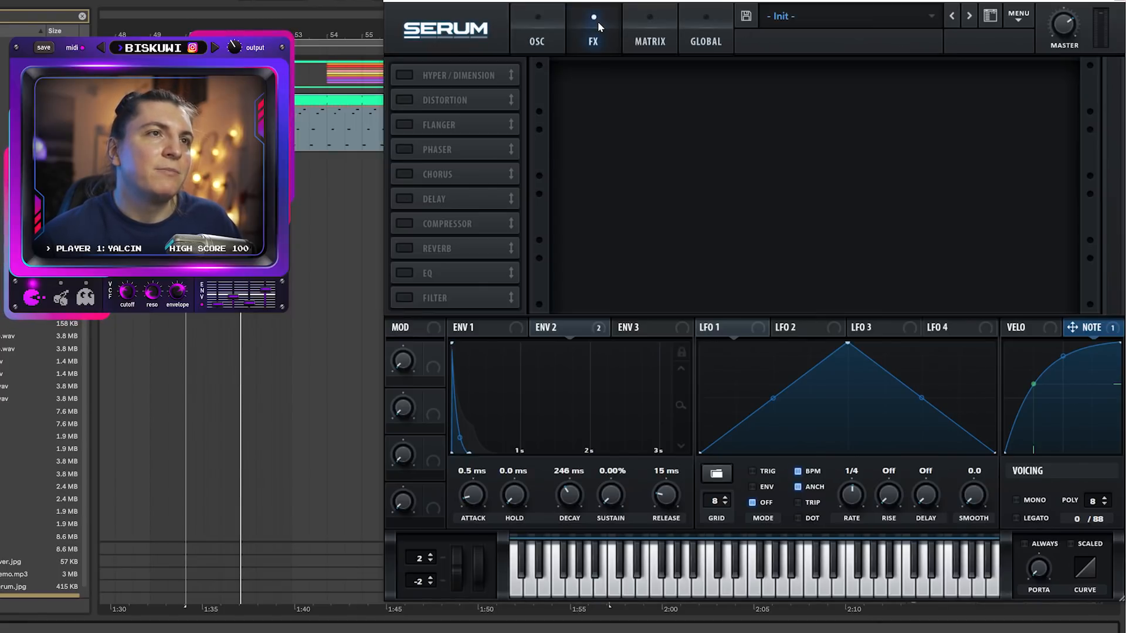
click(404, 98)
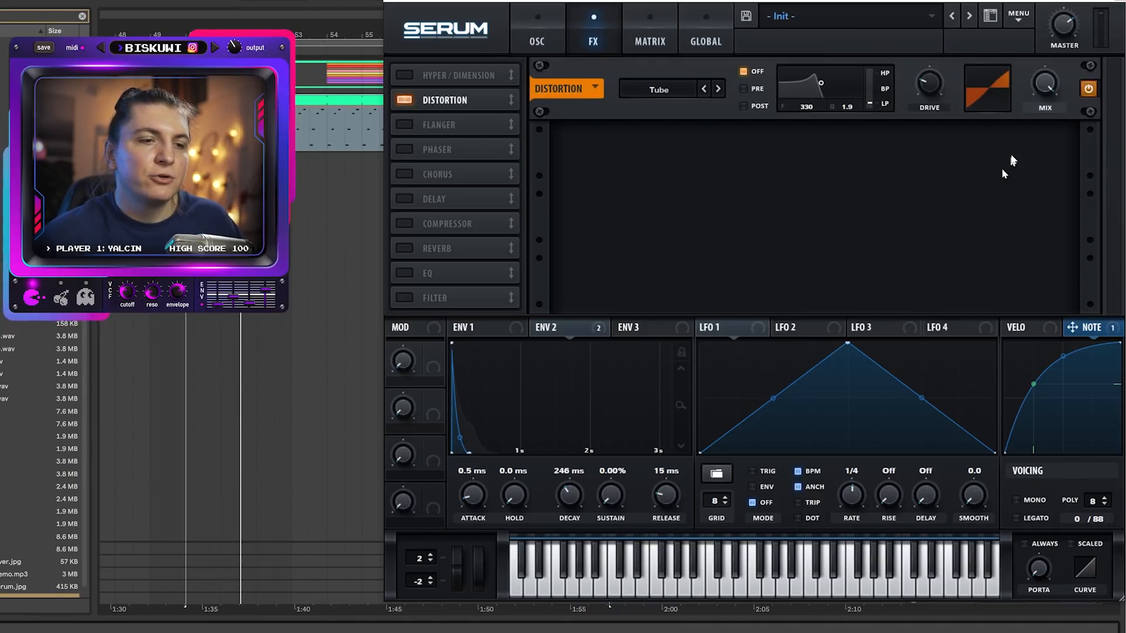
click(680, 95)
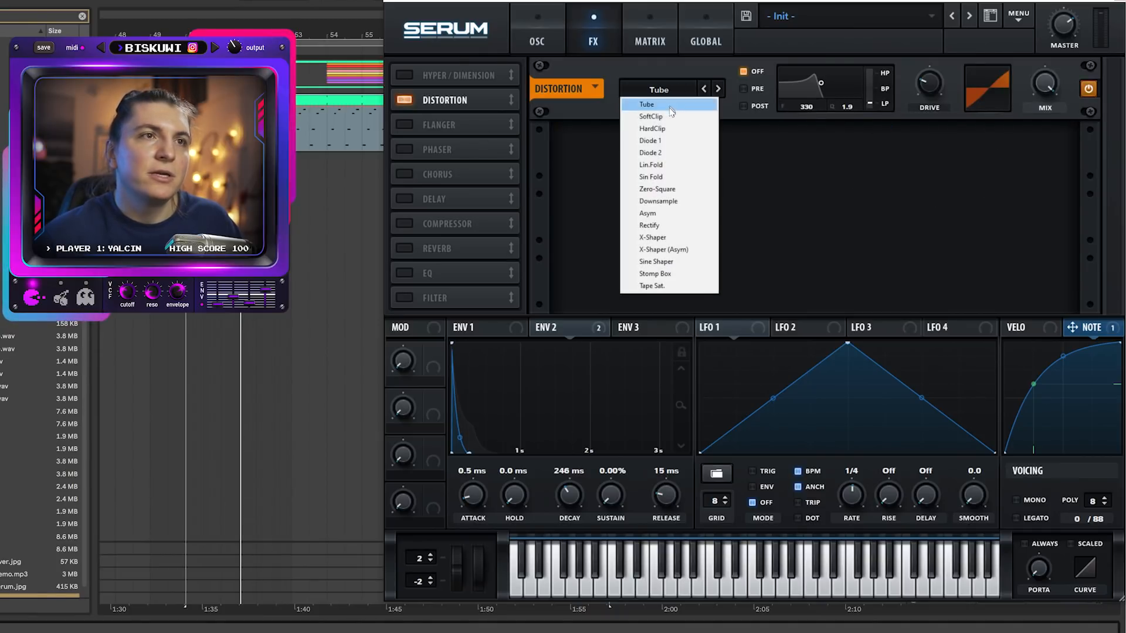
click(673, 145)
drag(929, 83, 929, 93)
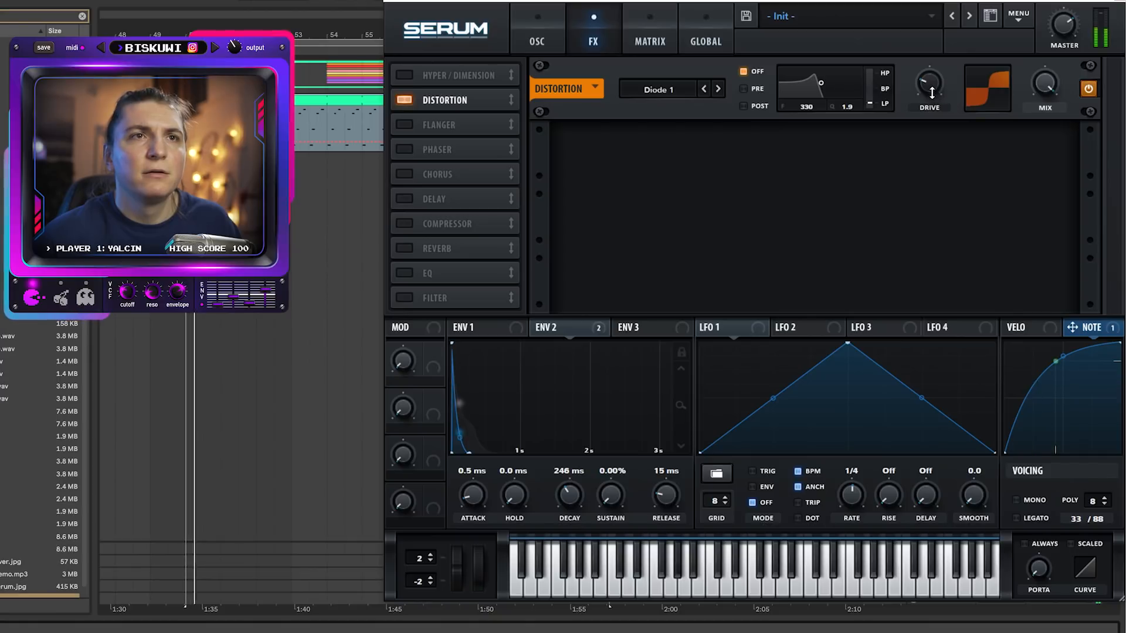
Lower the distortion mix, add the EQ effect and modulate its high-band gain with Envelope 2.
drag(1050, 83, 1057, 179)
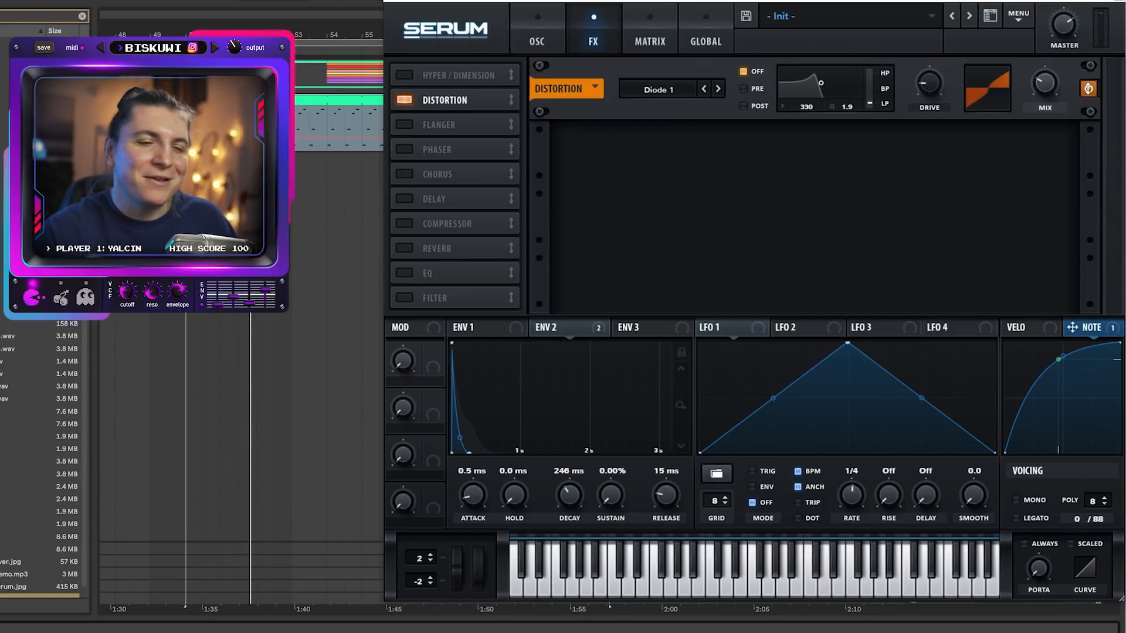
click(405, 273)
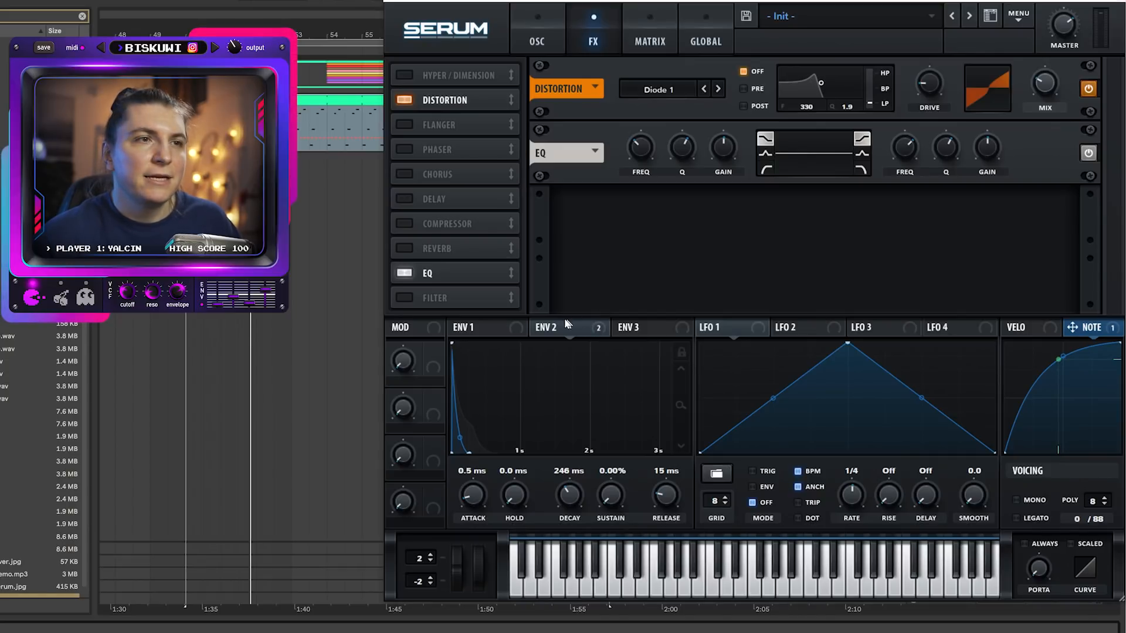
drag(1001, 147, 995, 147)
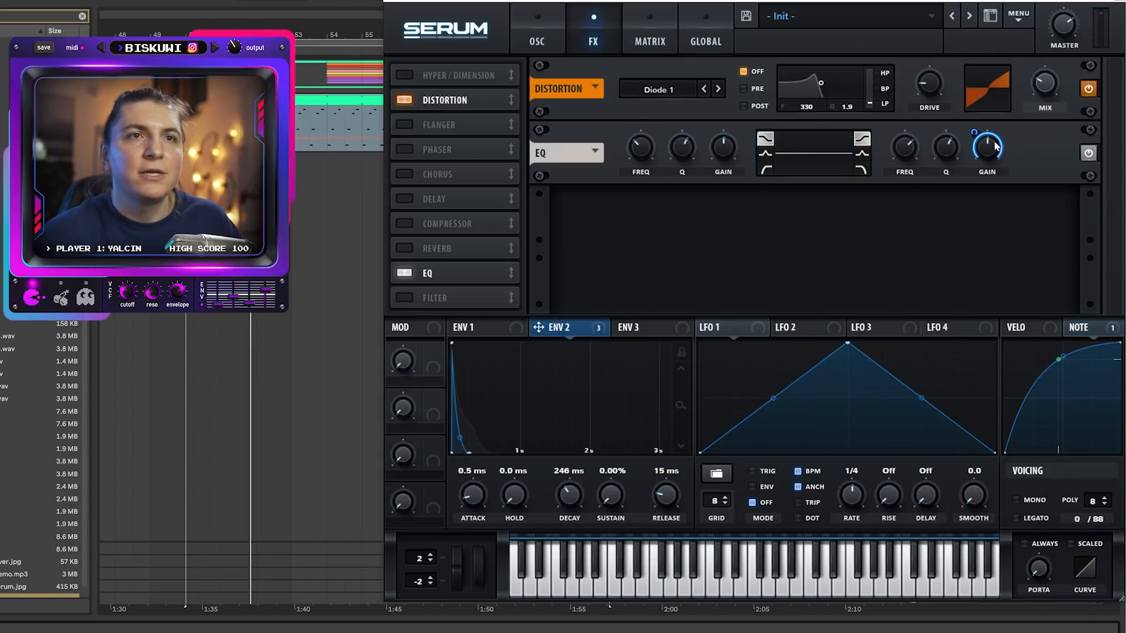
mouse_move(974, 132)
mouse_down()
mouse_move(978, 177)
mouse_move(988, 156)
mouse_move(977, 141)
mouse_up()
key(space)
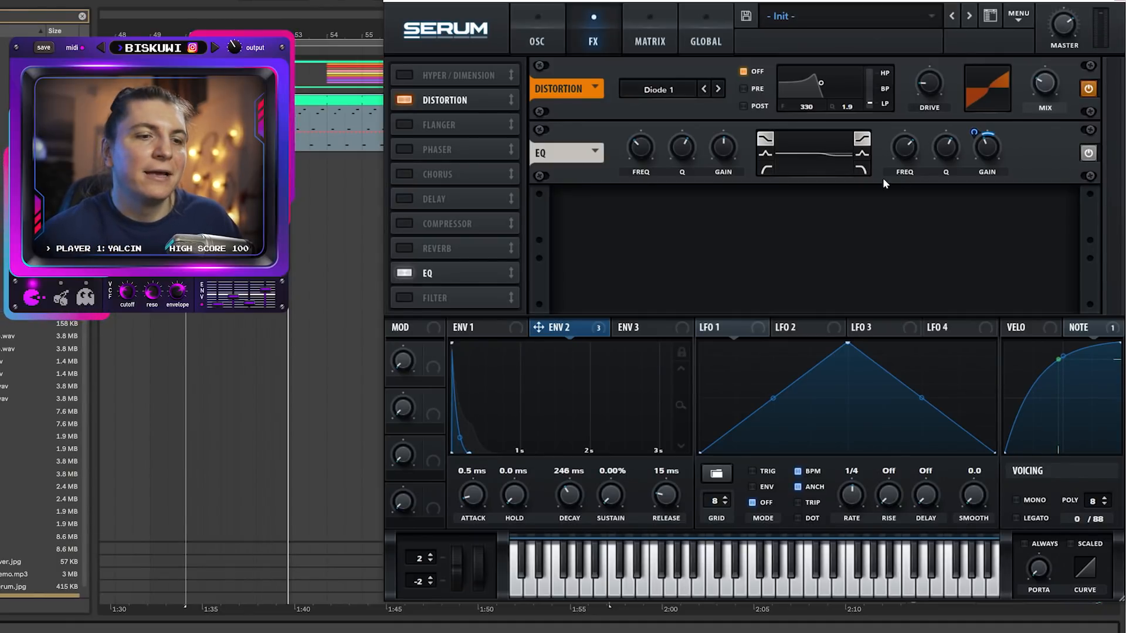
Enable Serum's Reverb, and set the Serum track's send to the soloed ValhallaVintage return to -2.0 dB during playback.
drag(415, 253, 414, 250)
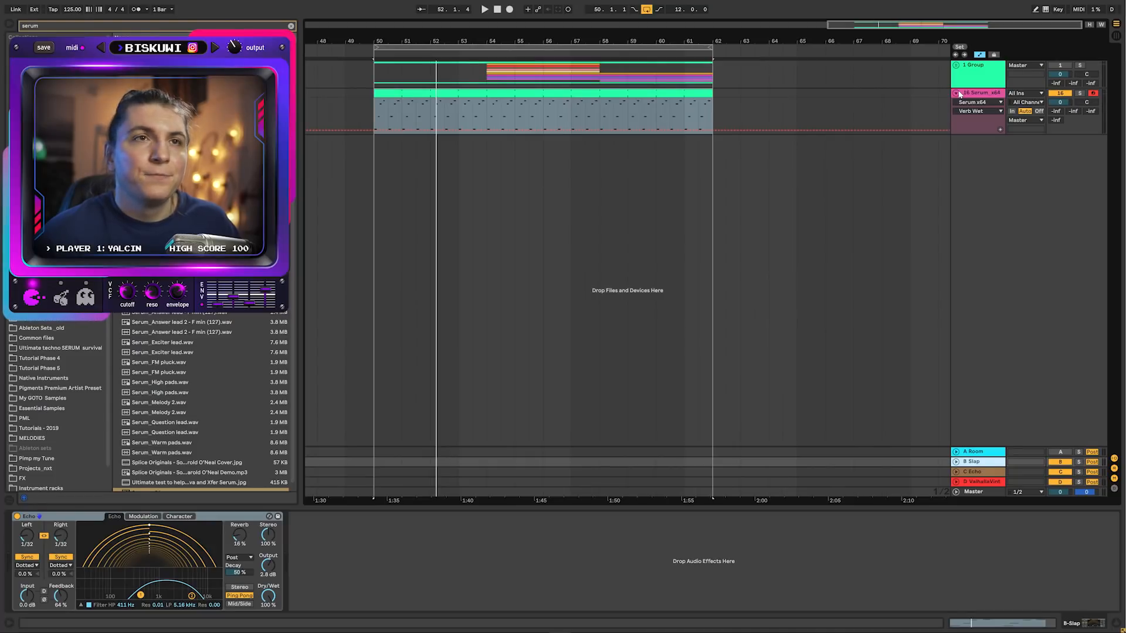
click(977, 472)
click(982, 481)
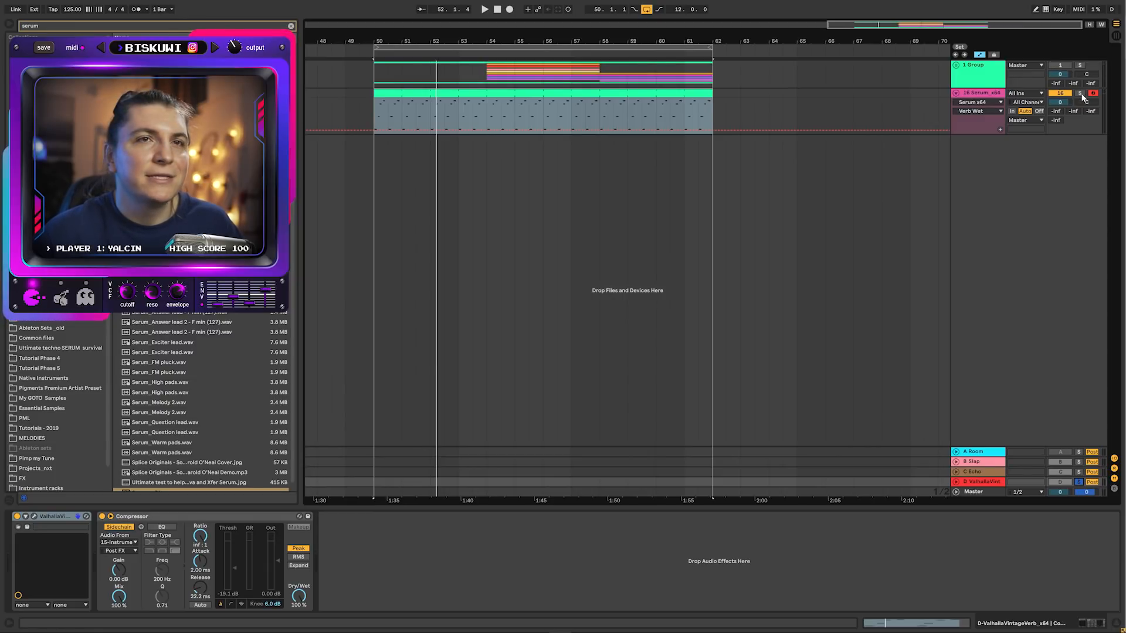
key(space)
drag(1056, 120, 1056, 91)
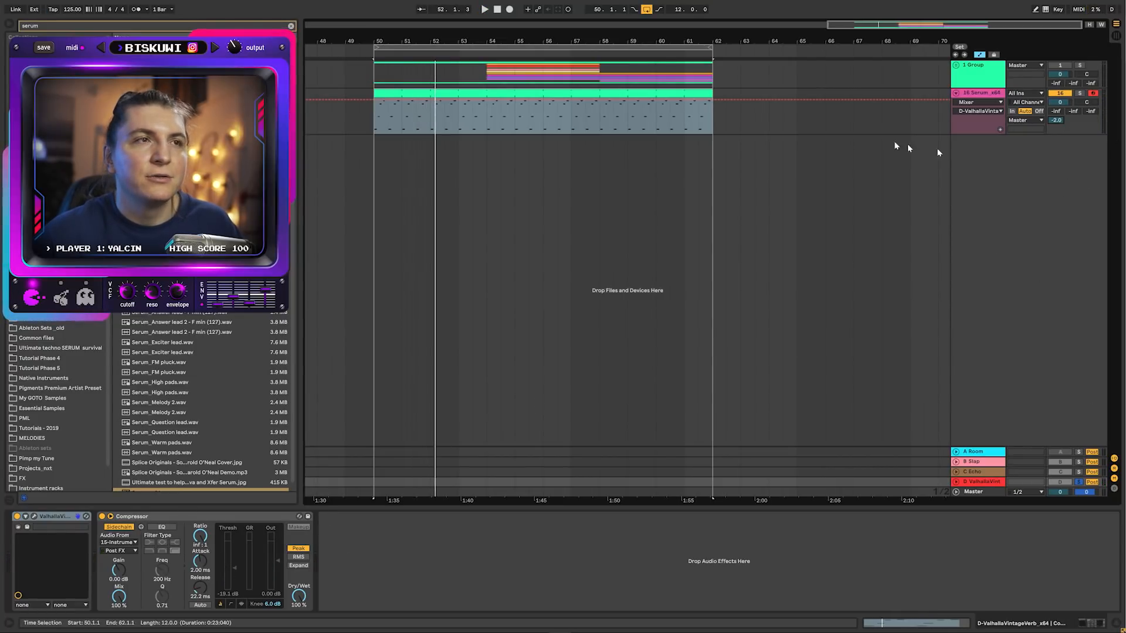
key(space)
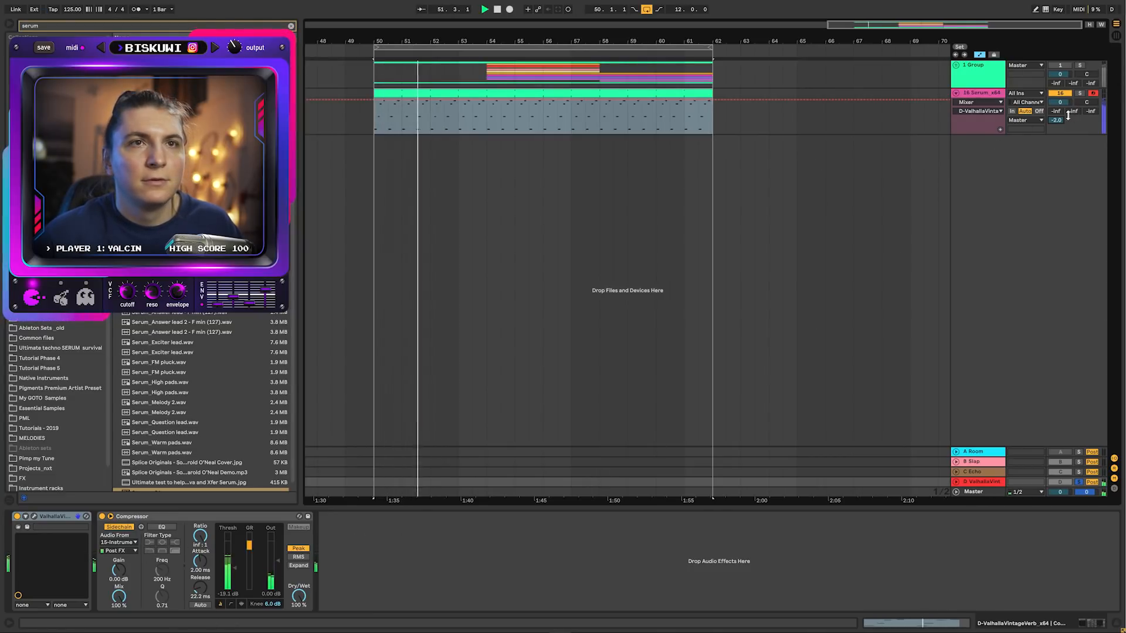
Solo the B-Slap return, play the loop and set the Serum track's send to it to -11.0 dB.
drag(1074, 114, 1075, 115)
click(1078, 462)
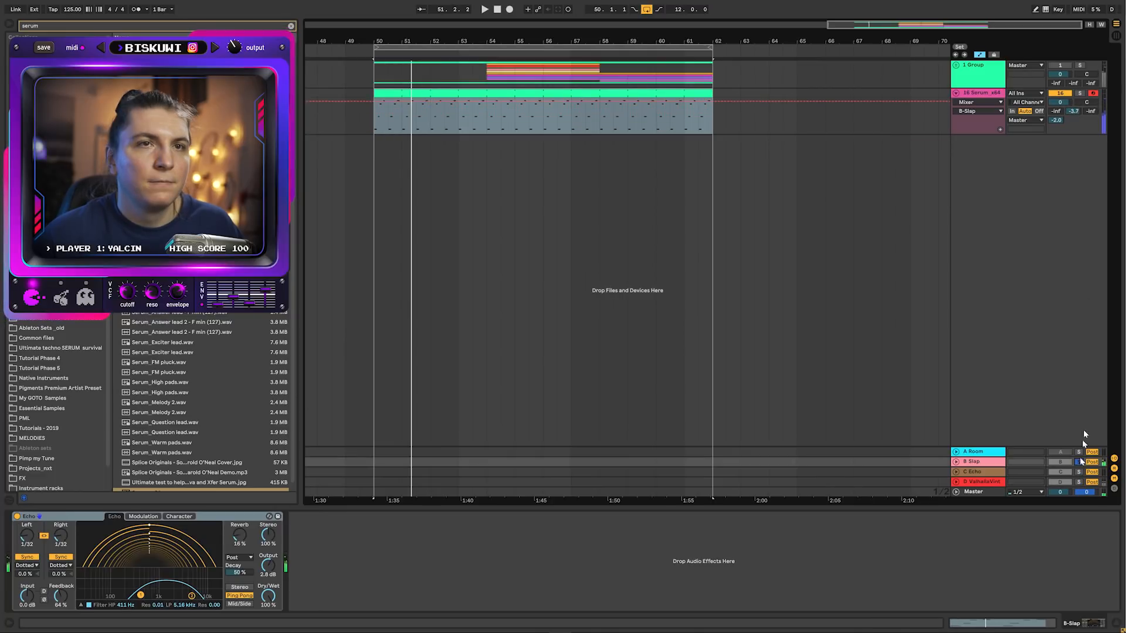
key(space)
drag(1073, 111, 1073, 117)
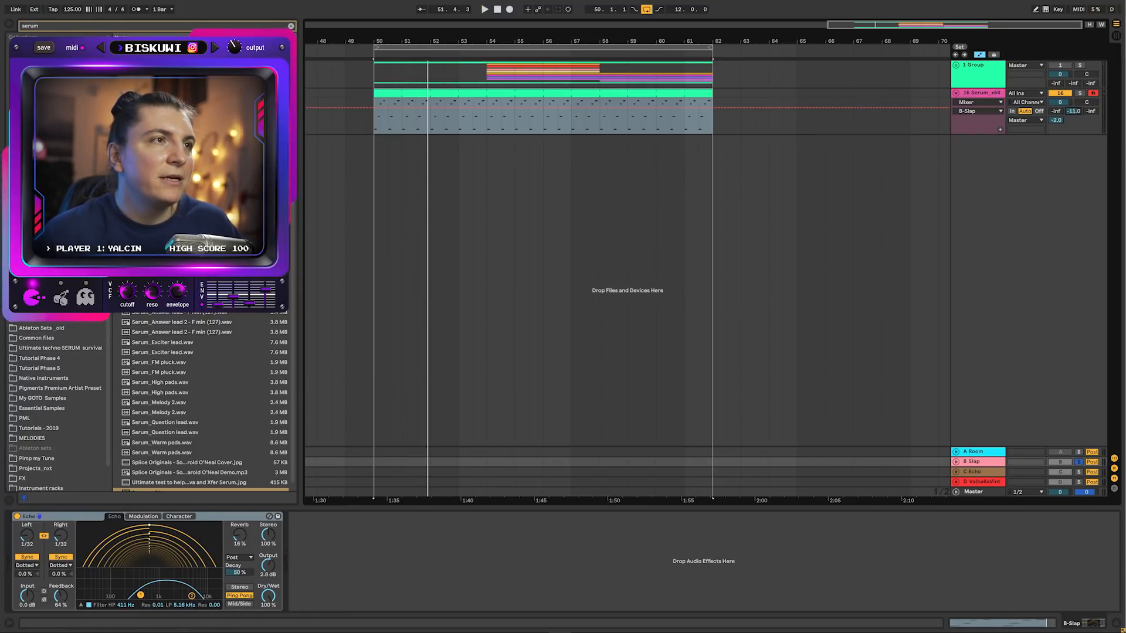
Draw a B-Slap send automation bump around beat 50.4 on the Serum track, with the send silent elsewhere, and play it.
click(980, 74)
drag(376, 38, 381, 37)
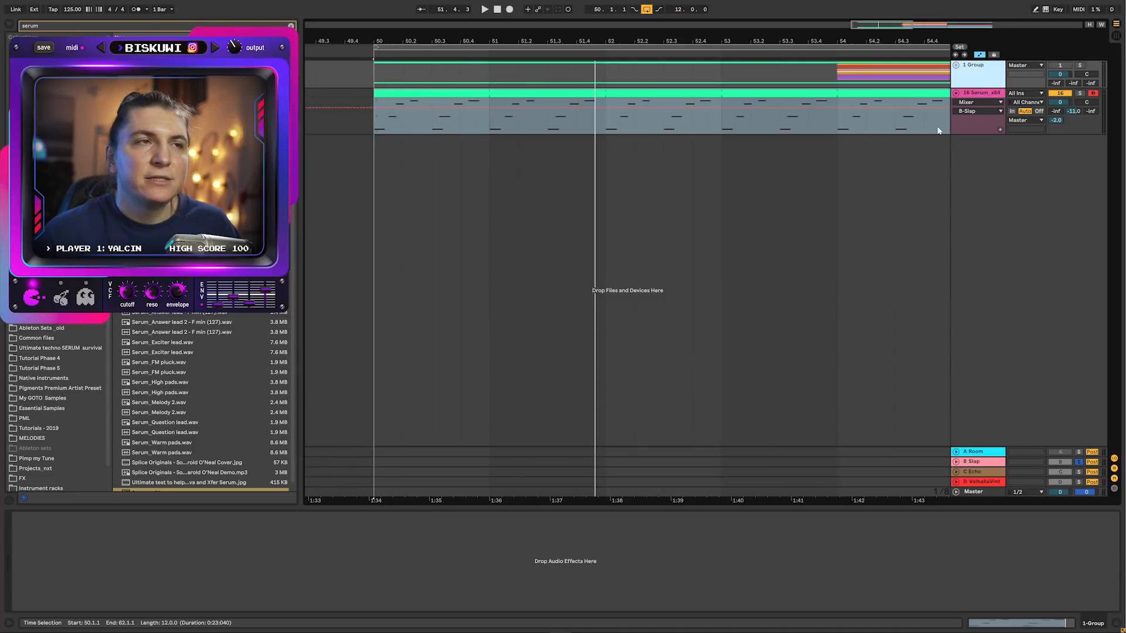
click(488, 109)
mouse_move(461, 109)
mouse_down()
mouse_move(461, 133)
mouse_move(489, 134)
mouse_move(475, 109)
mouse_up()
drag(441, 40, 491, 106)
mouse_move(662, 109)
mouse_down()
mouse_move(617, 108)
mouse_move(679, 104)
mouse_up()
drag(709, 41, 707, 21)
key(space)
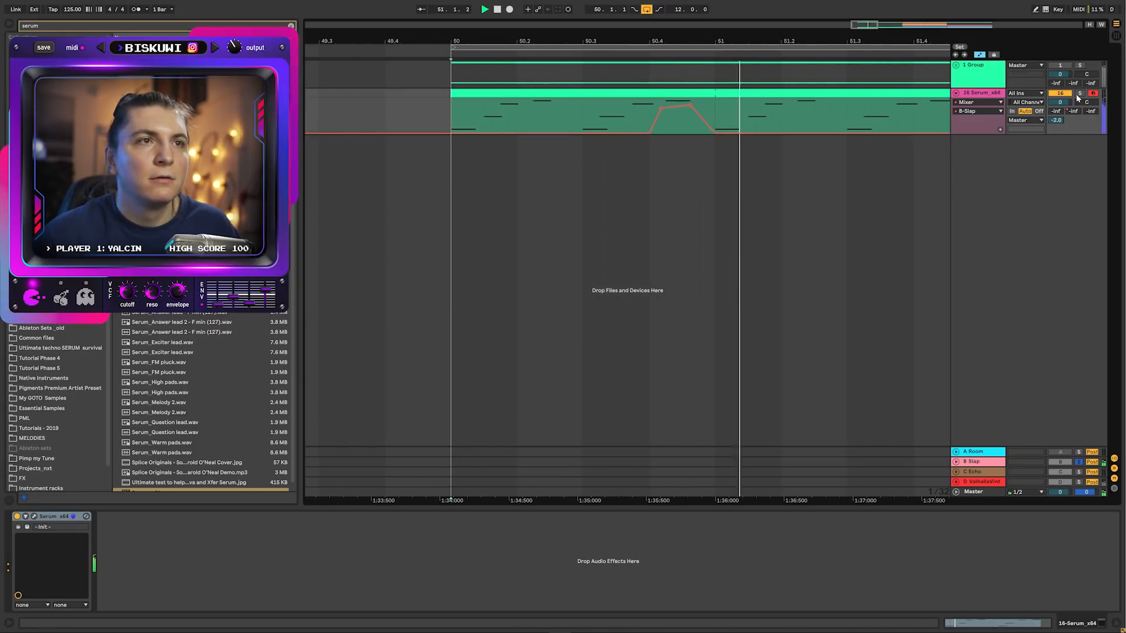
Widen the rising and falling slopes of the B-Slap automation bump and play the result.
mouse_move(701, 116)
mouse_down()
mouse_move(715, 111)
mouse_move(715, 122)
mouse_up()
drag(641, 134, 649, 122)
key(space)
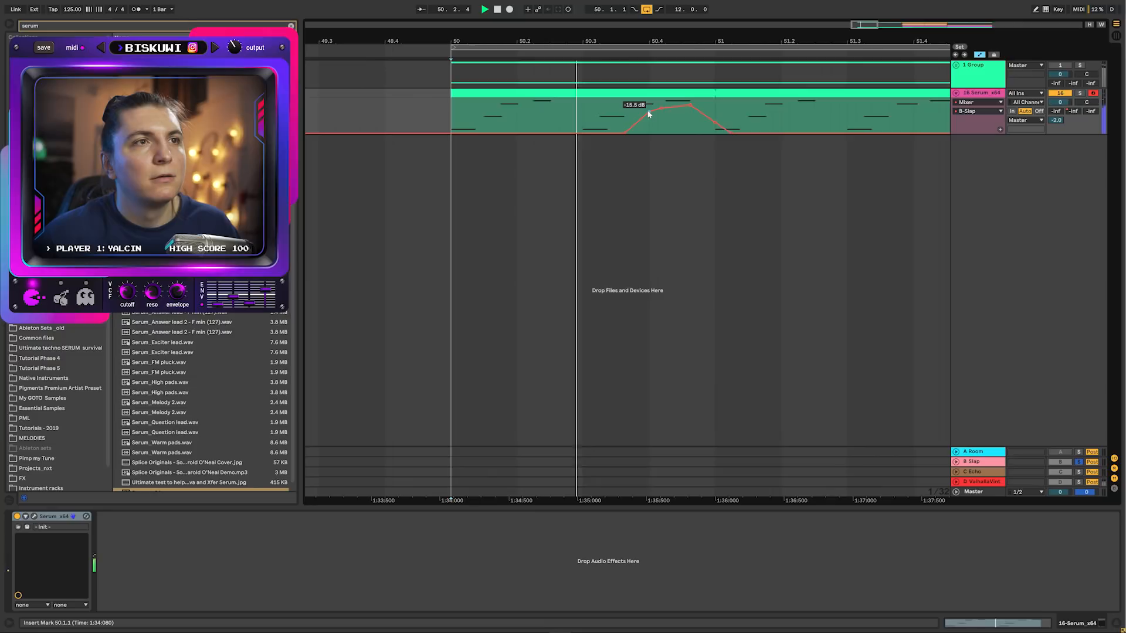
Repeat the first bar's B-Slap automation across the whole clip, and play the Serum track soloed from bar 50.
scroll(630, 106, down, 3)
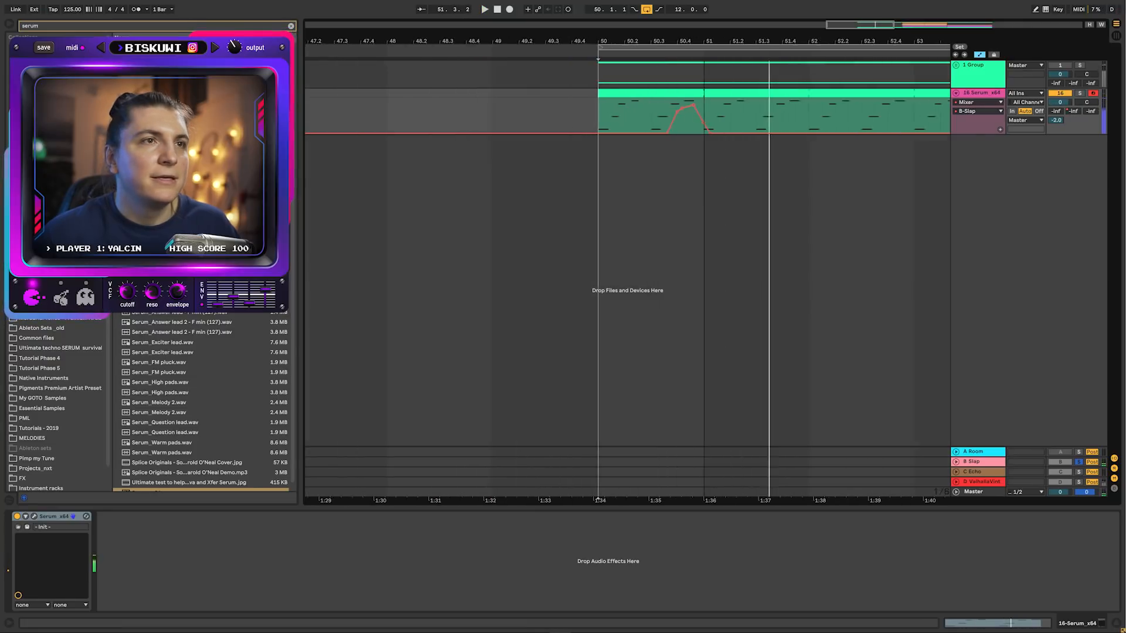
drag(610, 115, 700, 104)
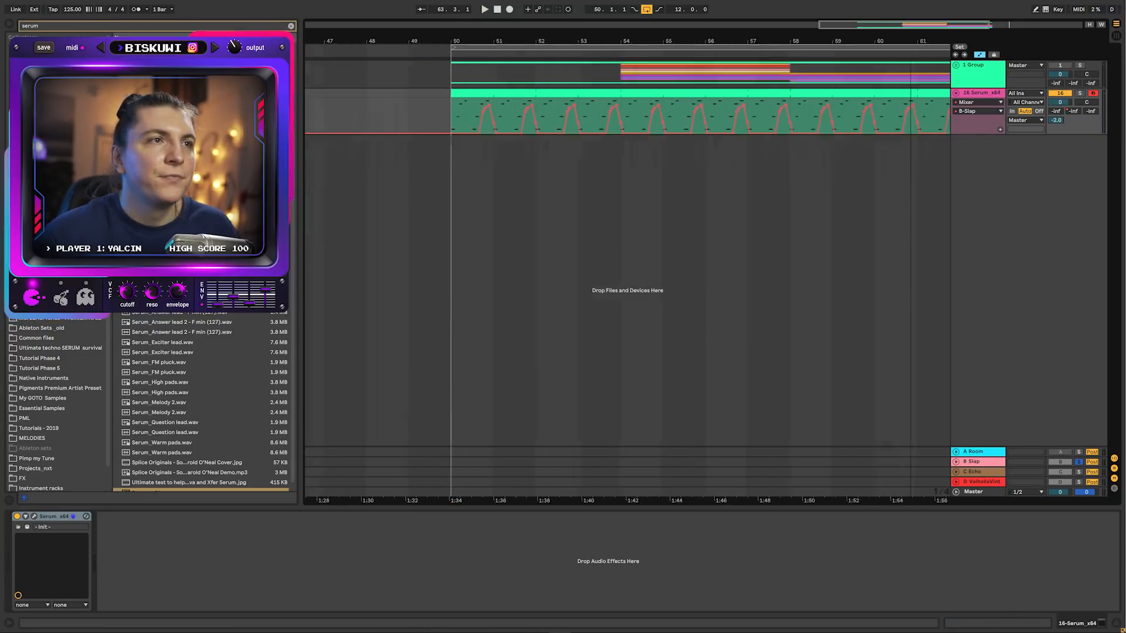
scroll(845, 111, down, 1)
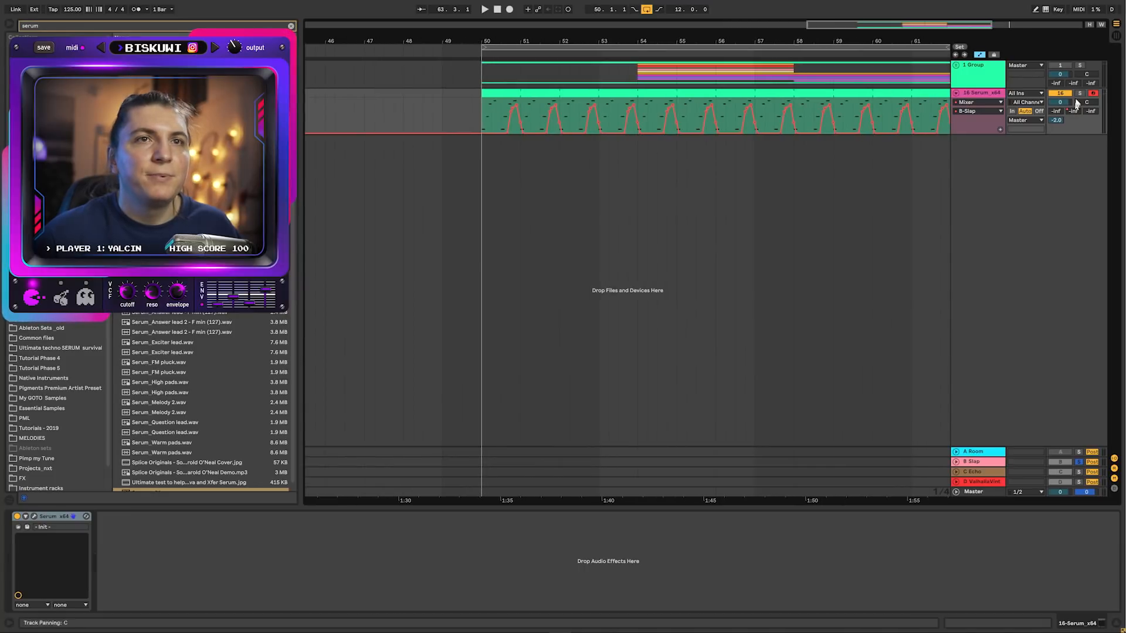
click(1080, 94)
click(485, 119)
key(space)
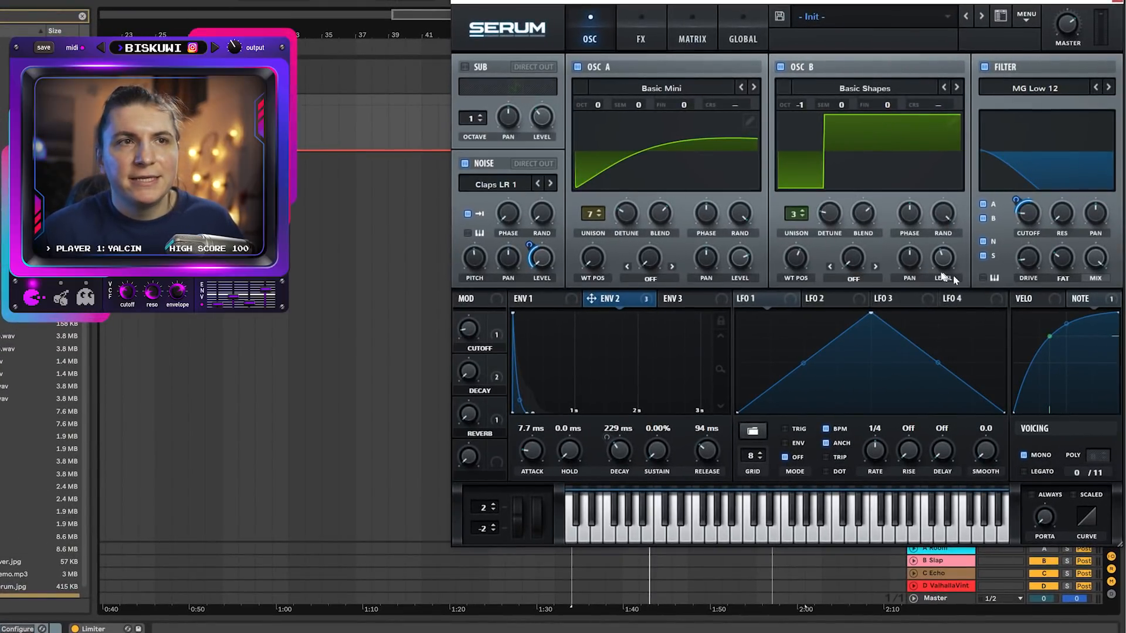
Review the finished patch's oscillators, filter and effects chain in Serum, and close the plugin window.
mouse_move(1026, 231)
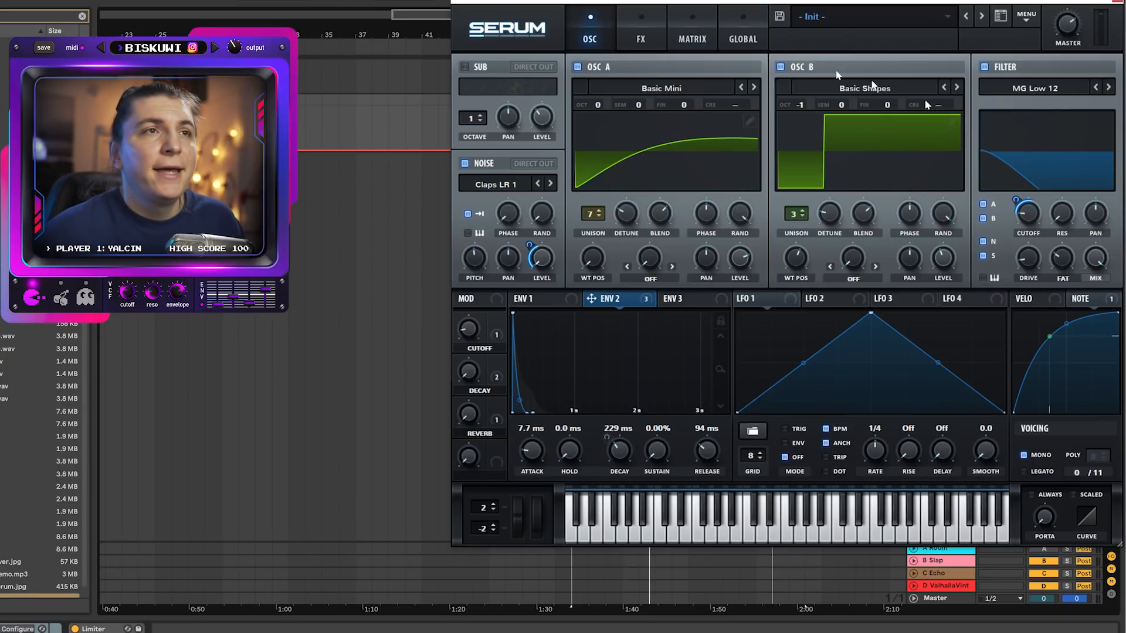
click(647, 17)
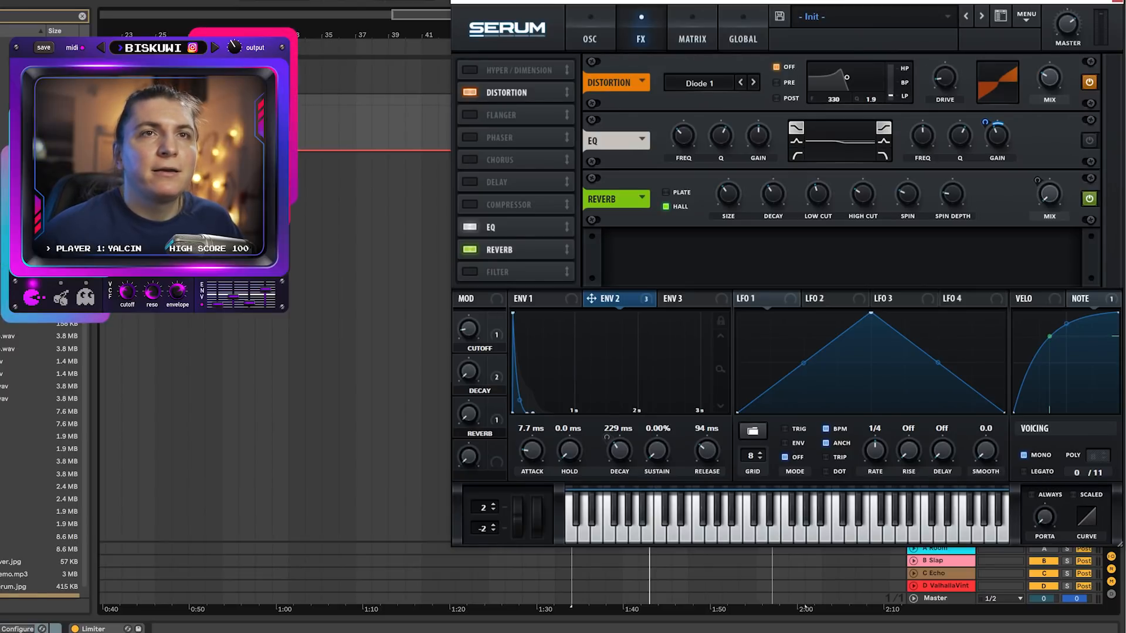
click(1116, 2)
Play the instrument rack track with the Limiter bypassed and re-enabled for comparison, and unsolo the track.
key(space)
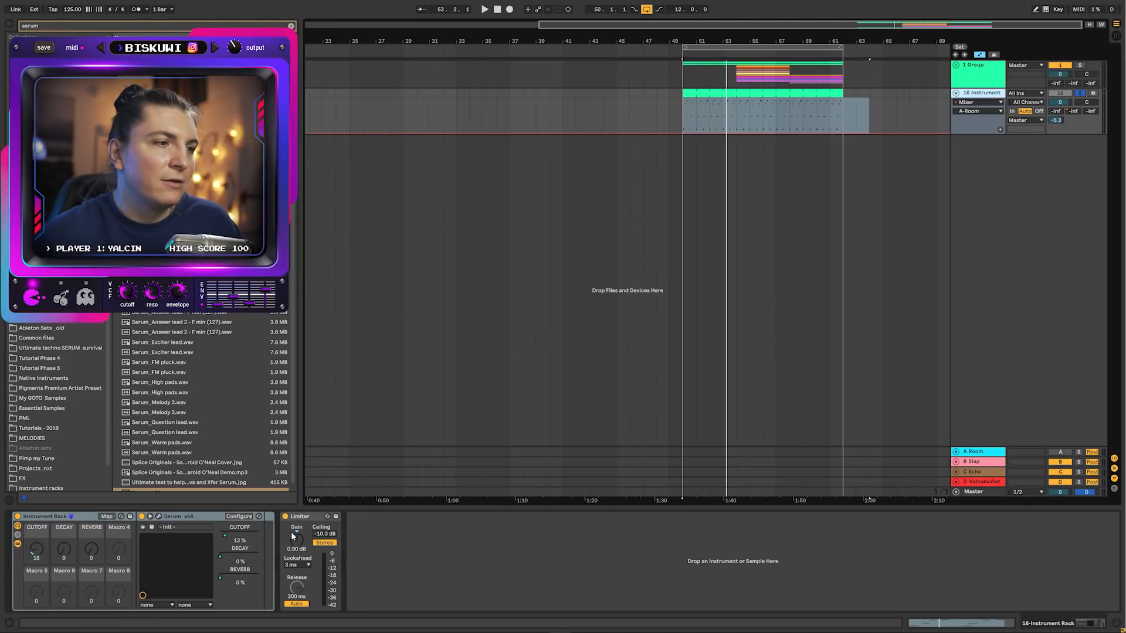
key(space)
click(285, 517)
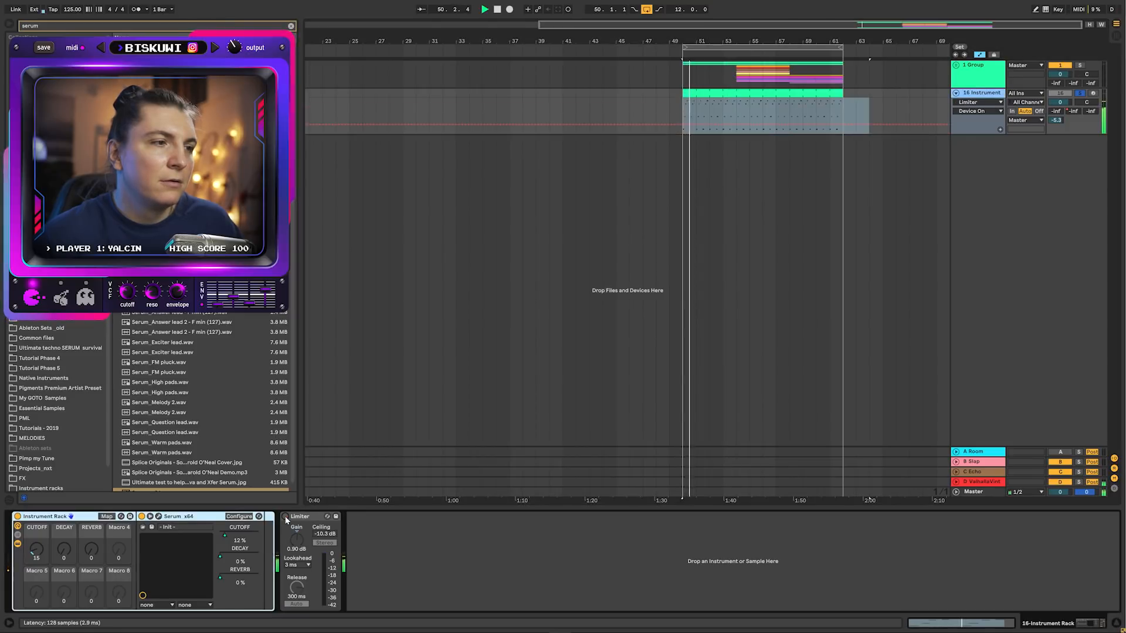
click(285, 516)
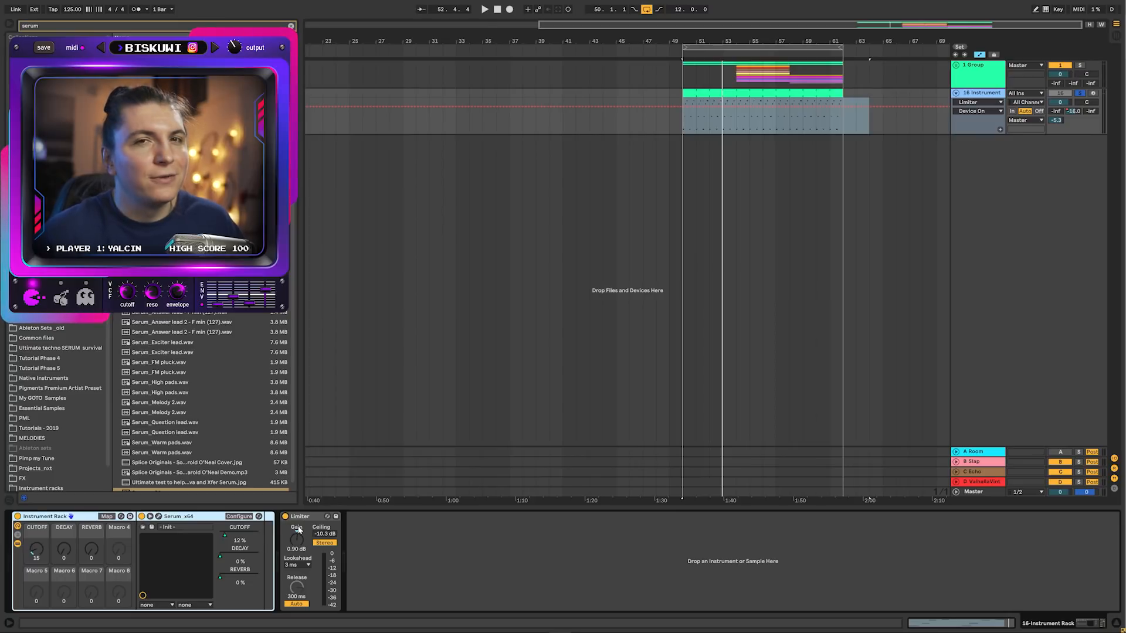
click(1081, 92)
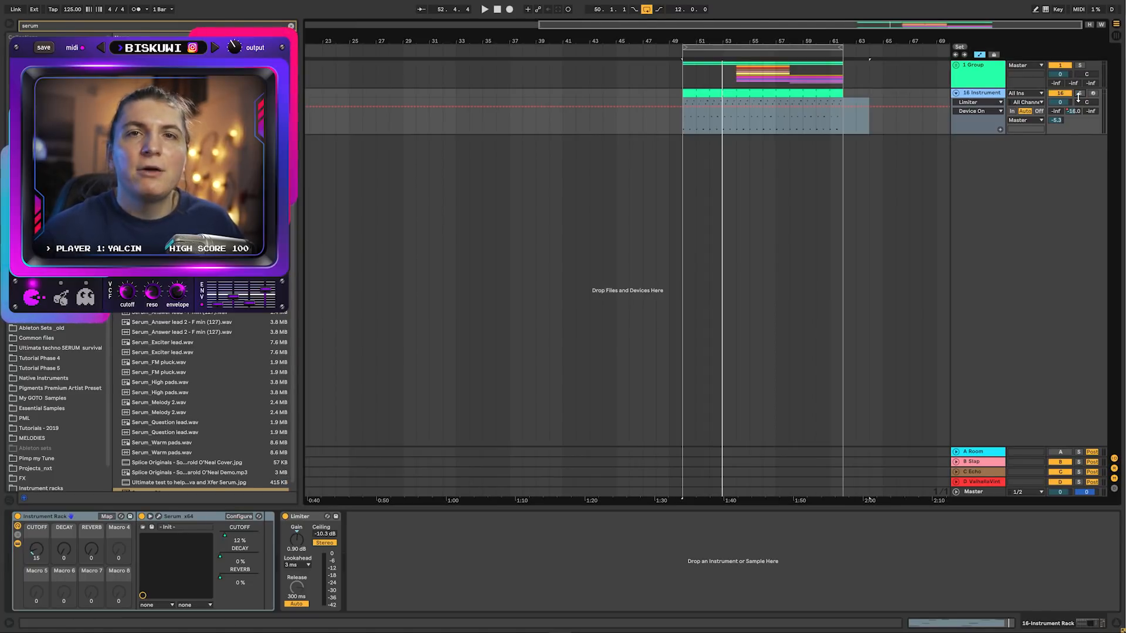